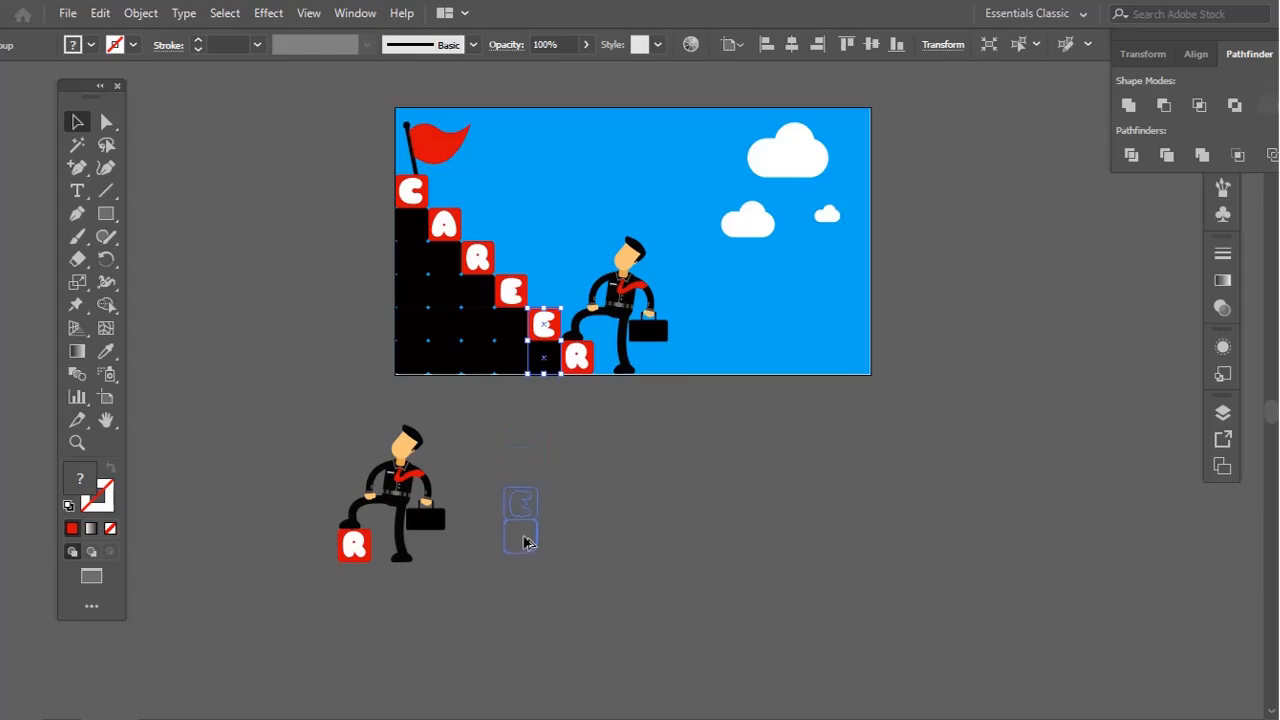
Group the three-block E column of the staircase and place a copy below the artboard, beside the two-block E copy
drag(510, 445, 524, 276)
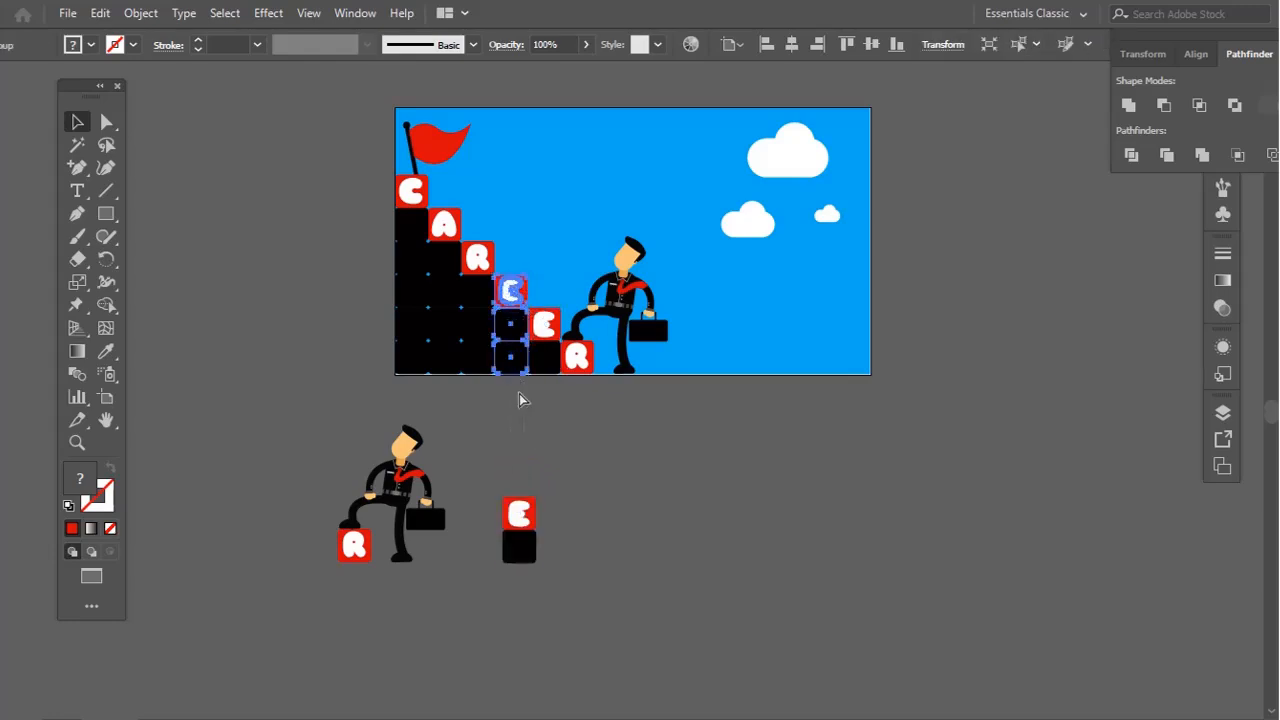
key(ctrl+g)
drag(515, 372, 600, 477)
key(ctrl+z)
click(549, 420)
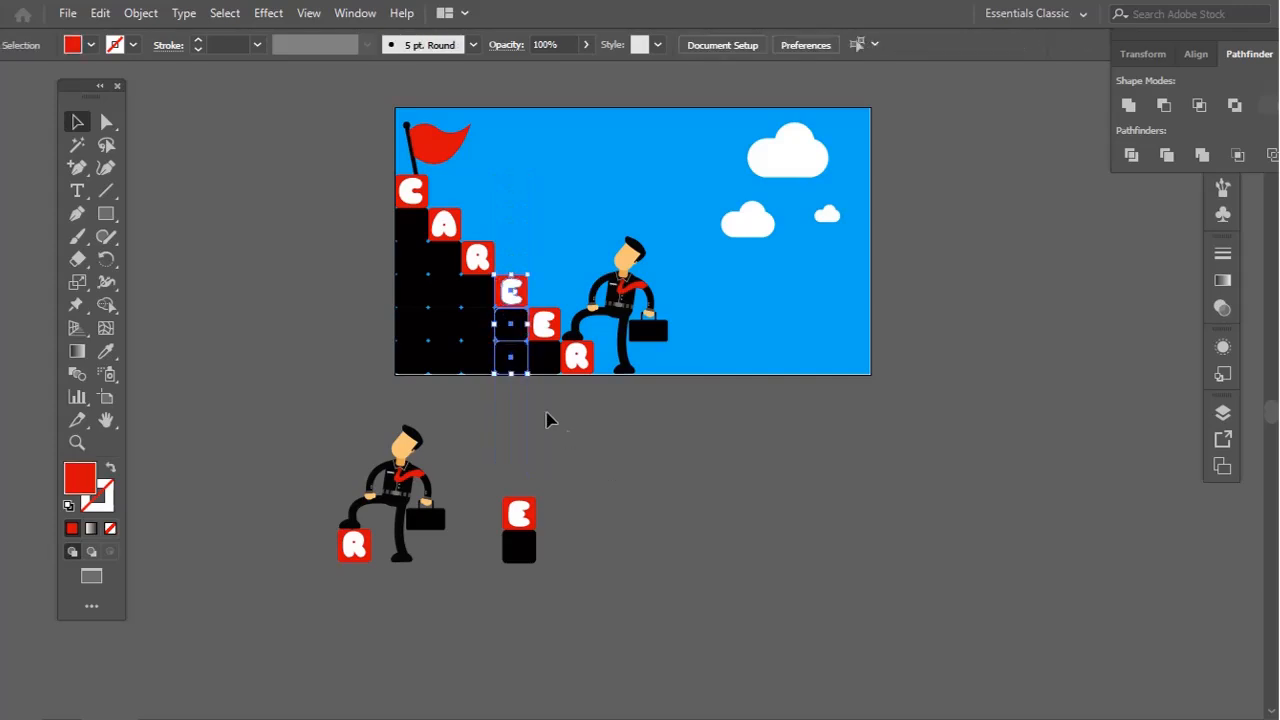
drag(527, 372, 618, 556)
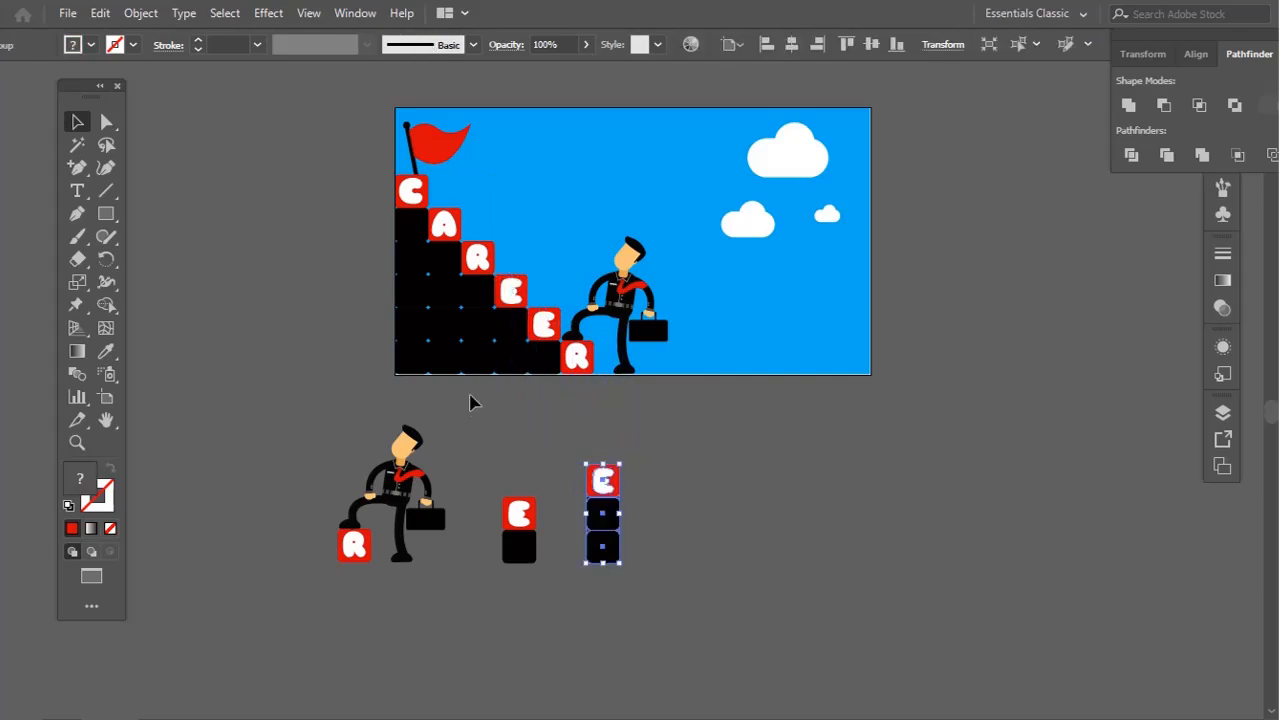
Group the four-block R column of the staircase and place a copy below the artboard, beside the three-block E copy
click(486, 260)
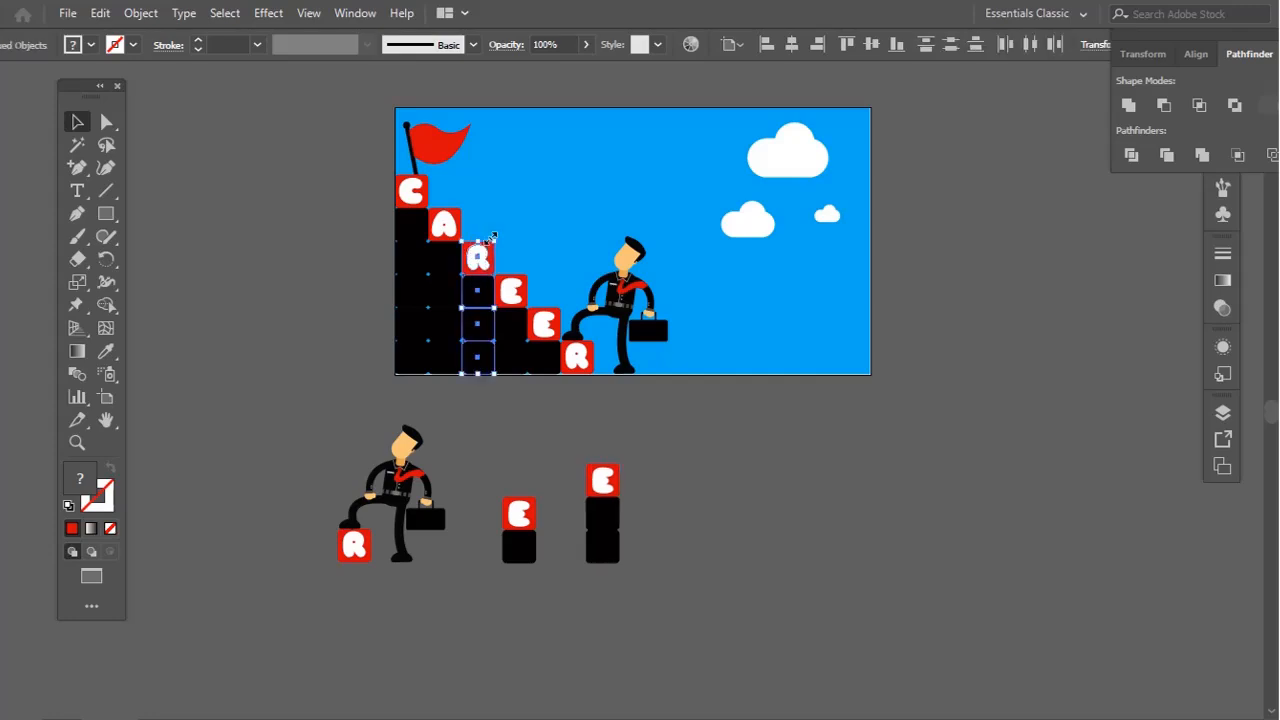
key(ctrl+g)
drag(490, 301, 667, 468)
mouse_move(685, 483)
mouse_down()
mouse_move(690, 496)
mouse_move(682, 488)
mouse_up()
key(ctrl+z)
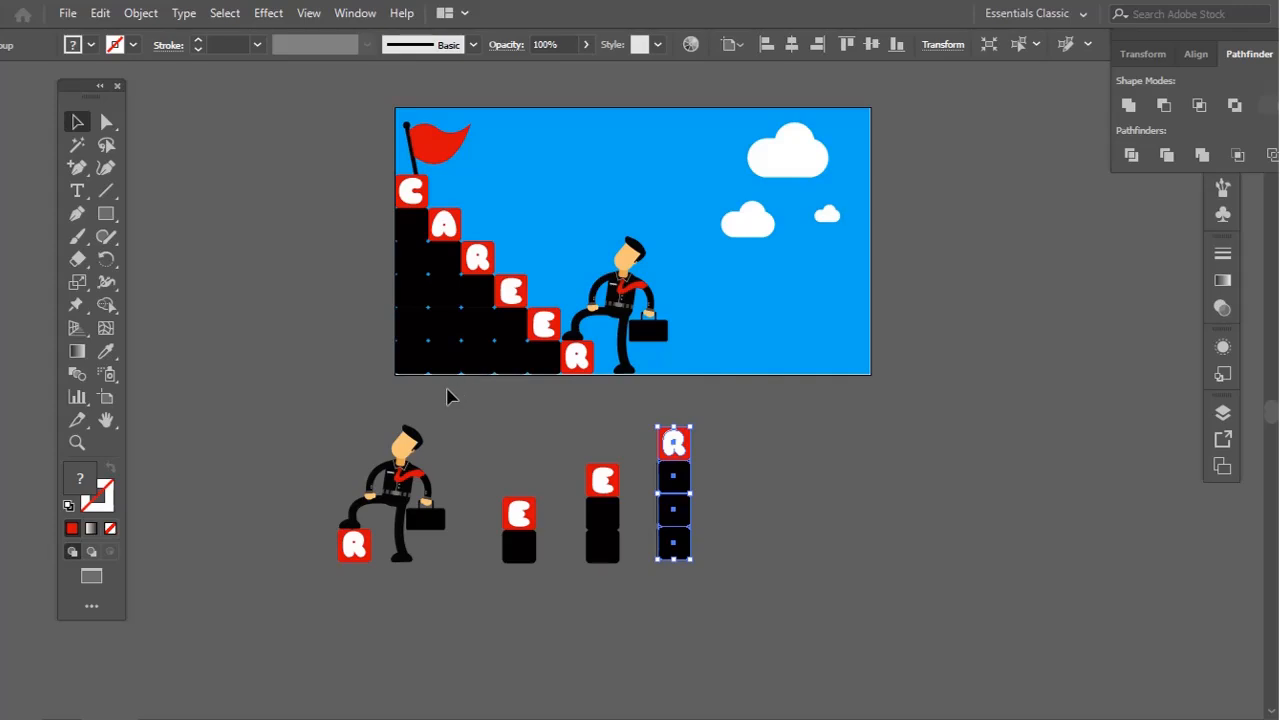
Place copies of the five-block A column and the six-block C column below the artboard, continuing the row of separated parts
drag(448, 394, 748, 470)
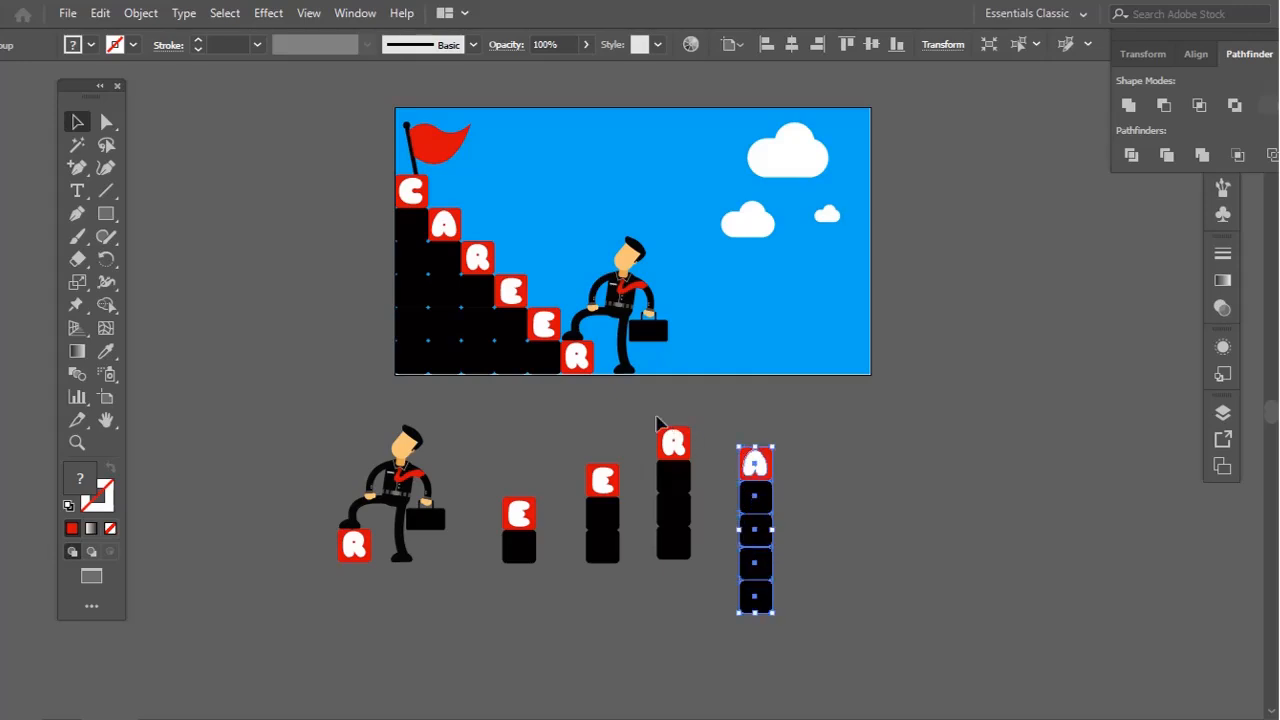
drag(701, 575, 701, 575)
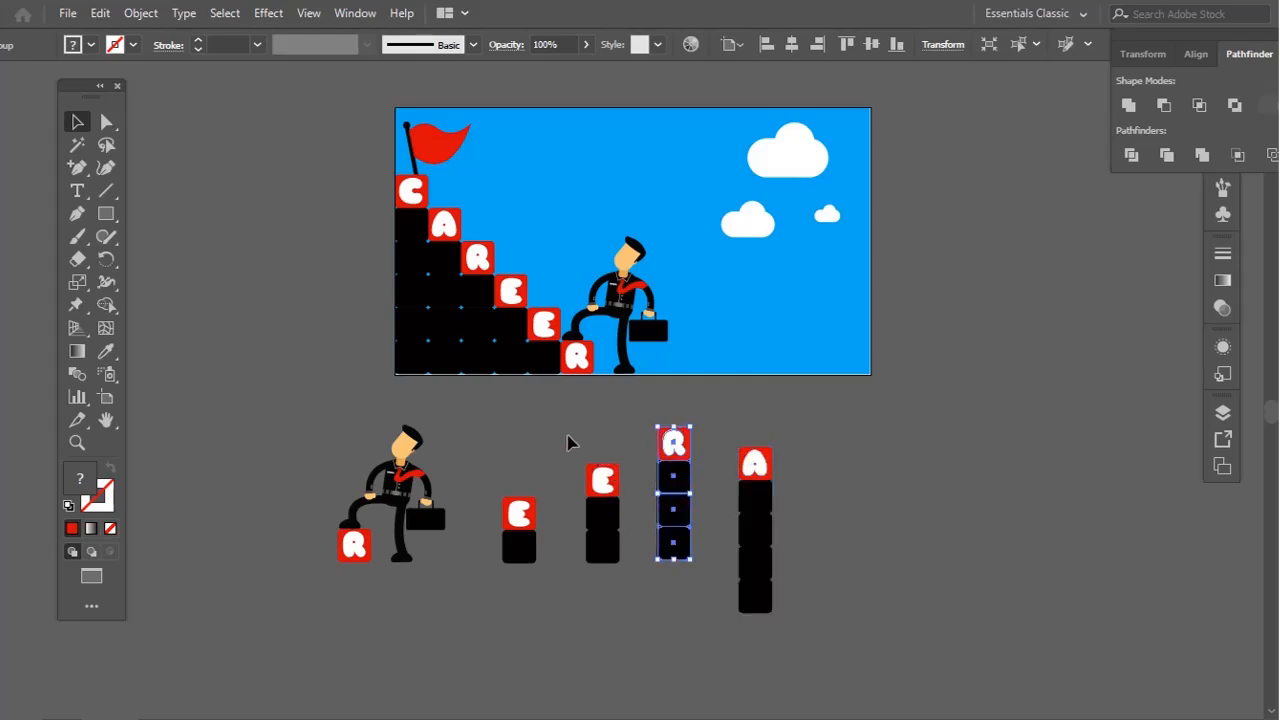
drag(569, 443, 636, 606)
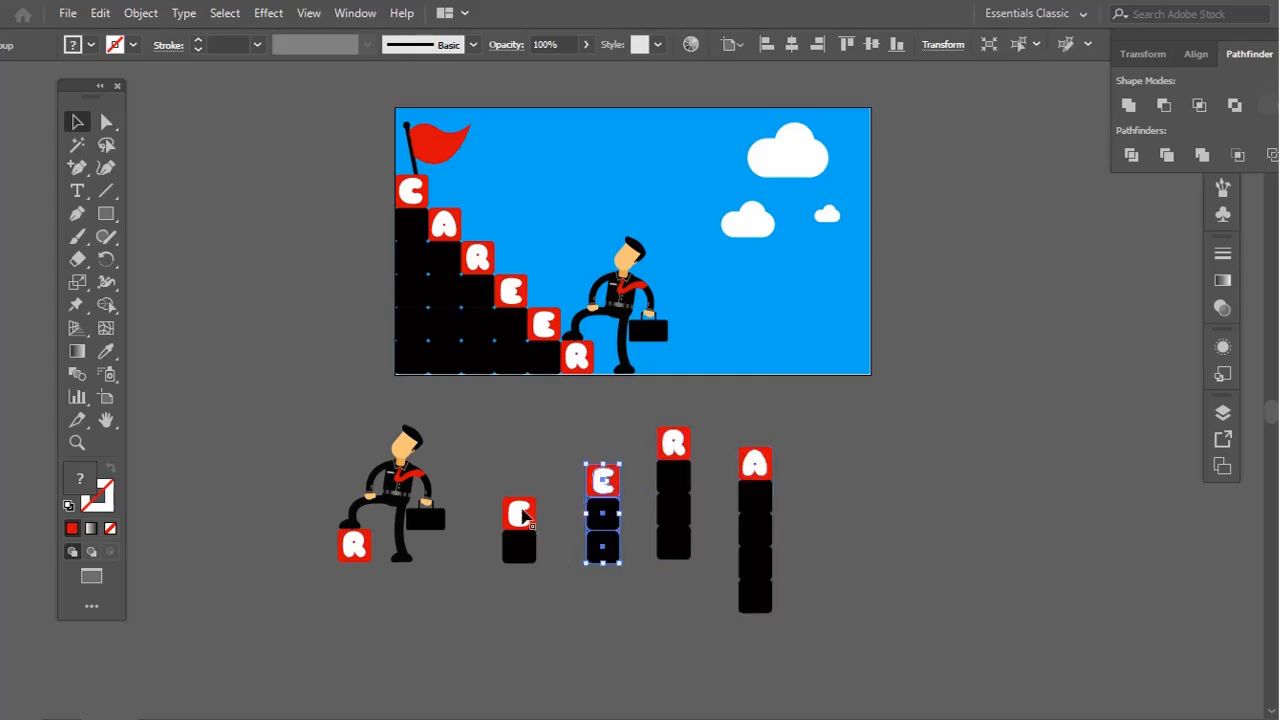
click(545, 442)
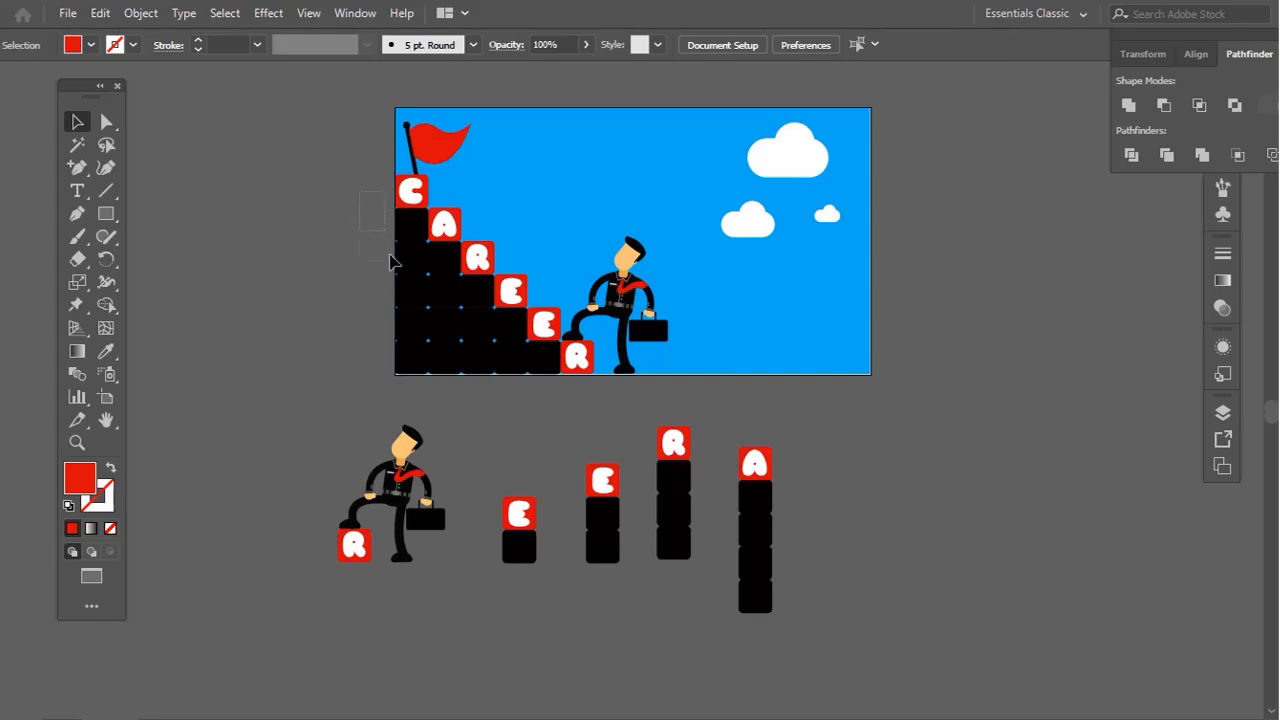
drag(390, 262, 409, 377)
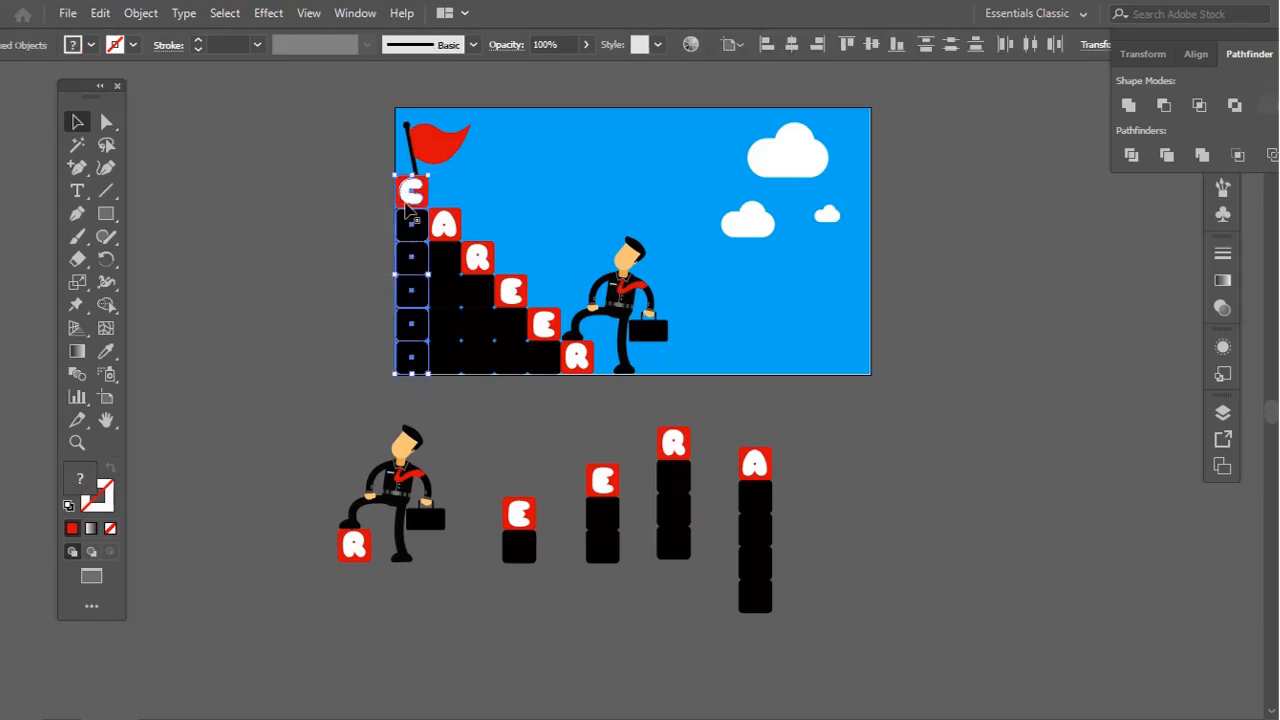
drag(409, 204, 840, 467)
Place a copy of the red flag together with its pole below the artboard, beside the copied C column
click(455, 155)
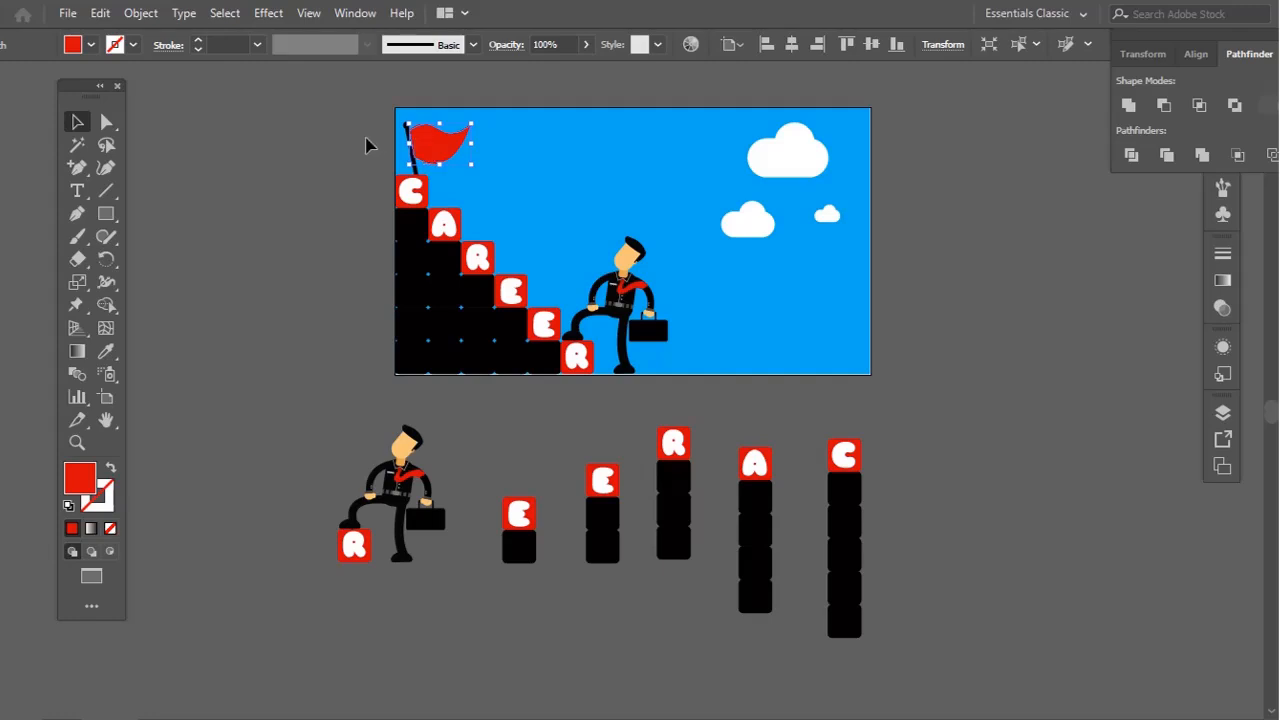
click(370, 131)
click(450, 163)
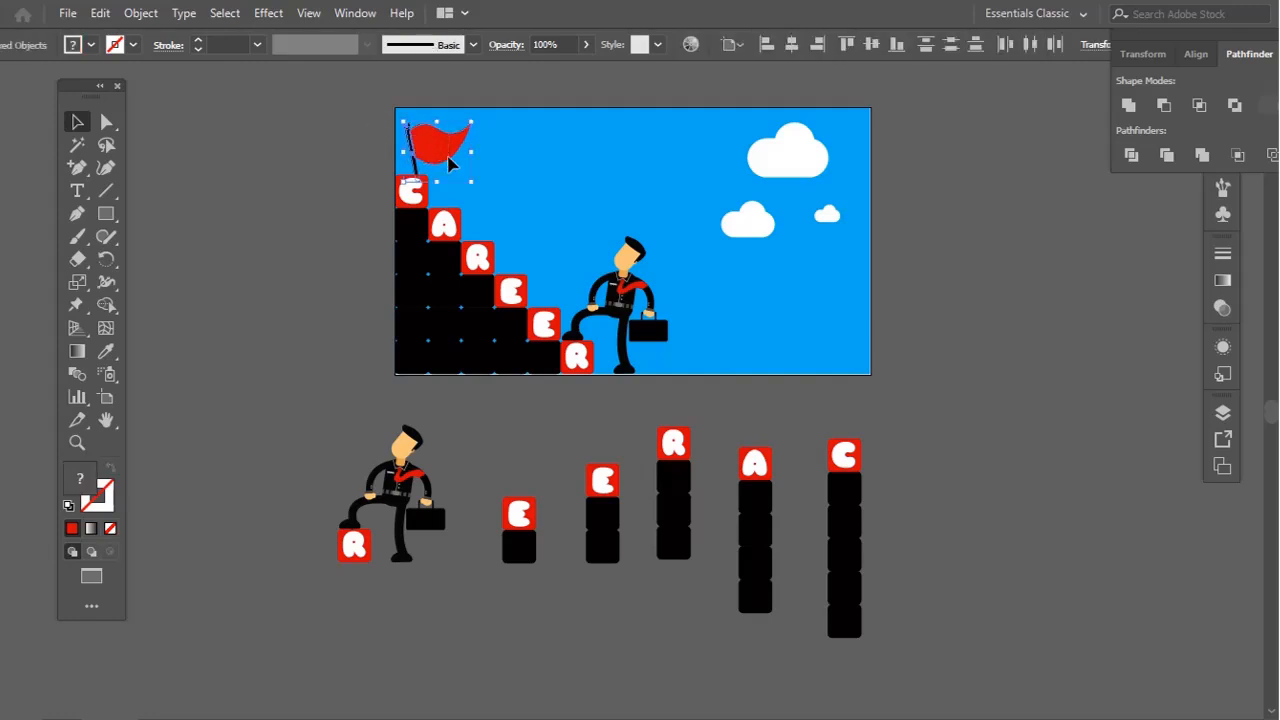
drag(450, 163, 950, 525)
click(932, 298)
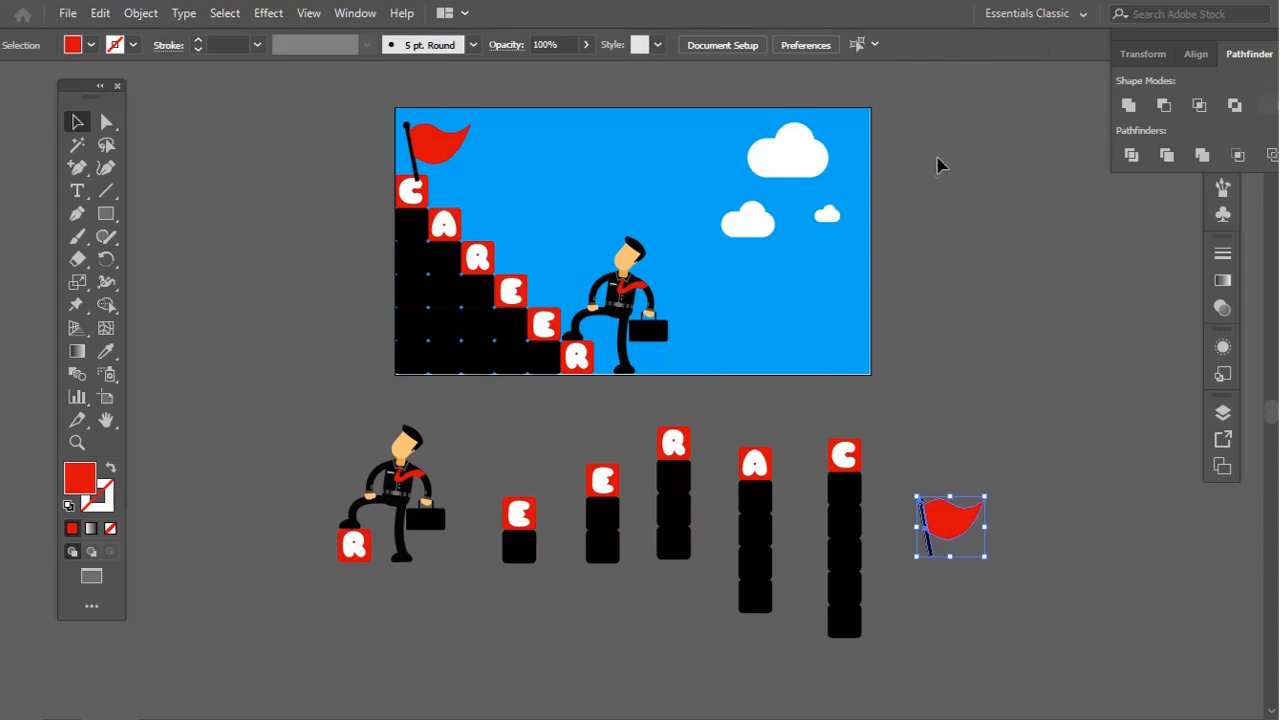
Place a copy of the group of three clouds beside the copied flag
drag(726, 269, 727, 269)
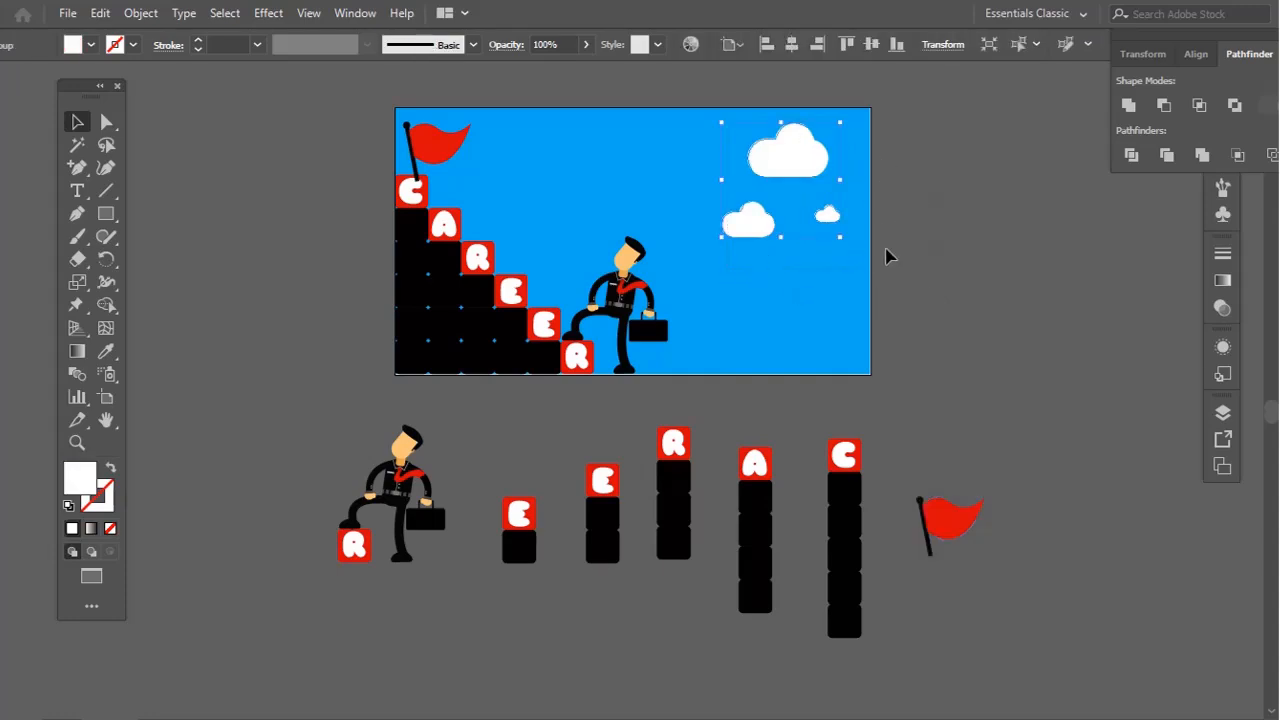
drag(828, 222, 1128, 569)
key(z)
alt+click(713, 385)
drag(706, 371, 909, 309)
key(v)
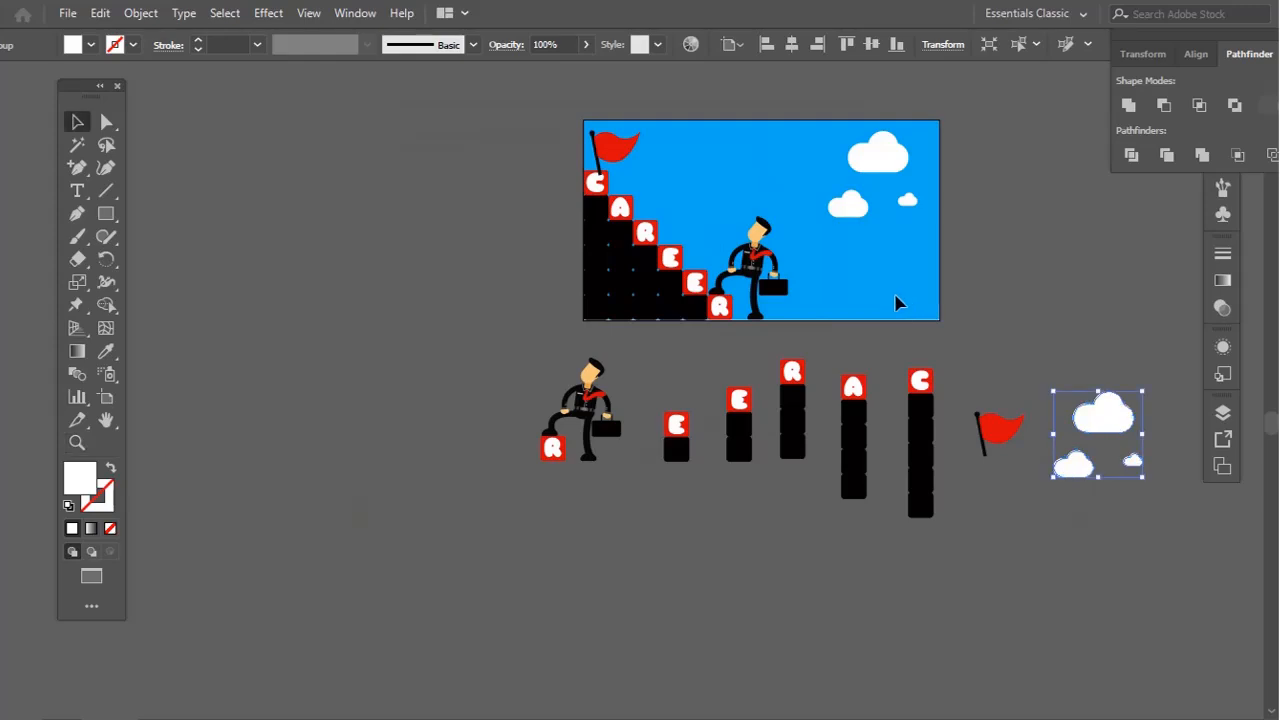
Place a copy of the blue background rectangle outside the artboard, on the businessman's side of the row of parts
click(612, 432)
click(922, 302)
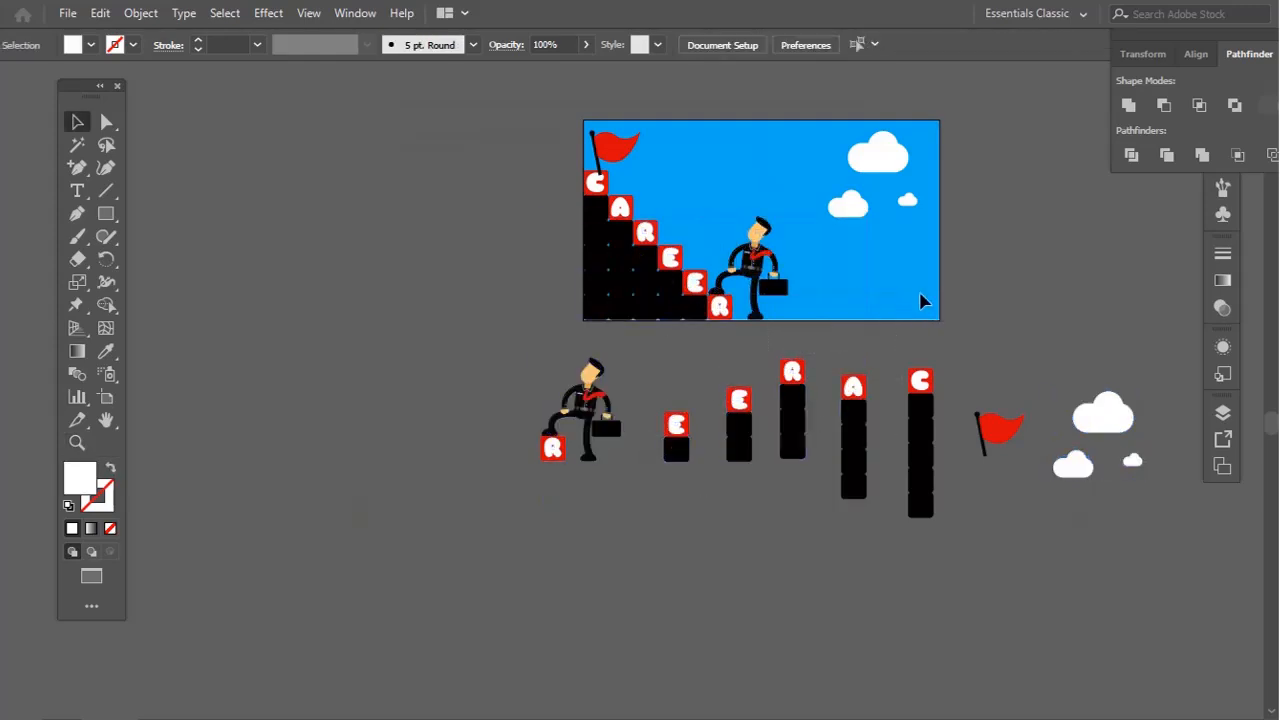
click(934, 266)
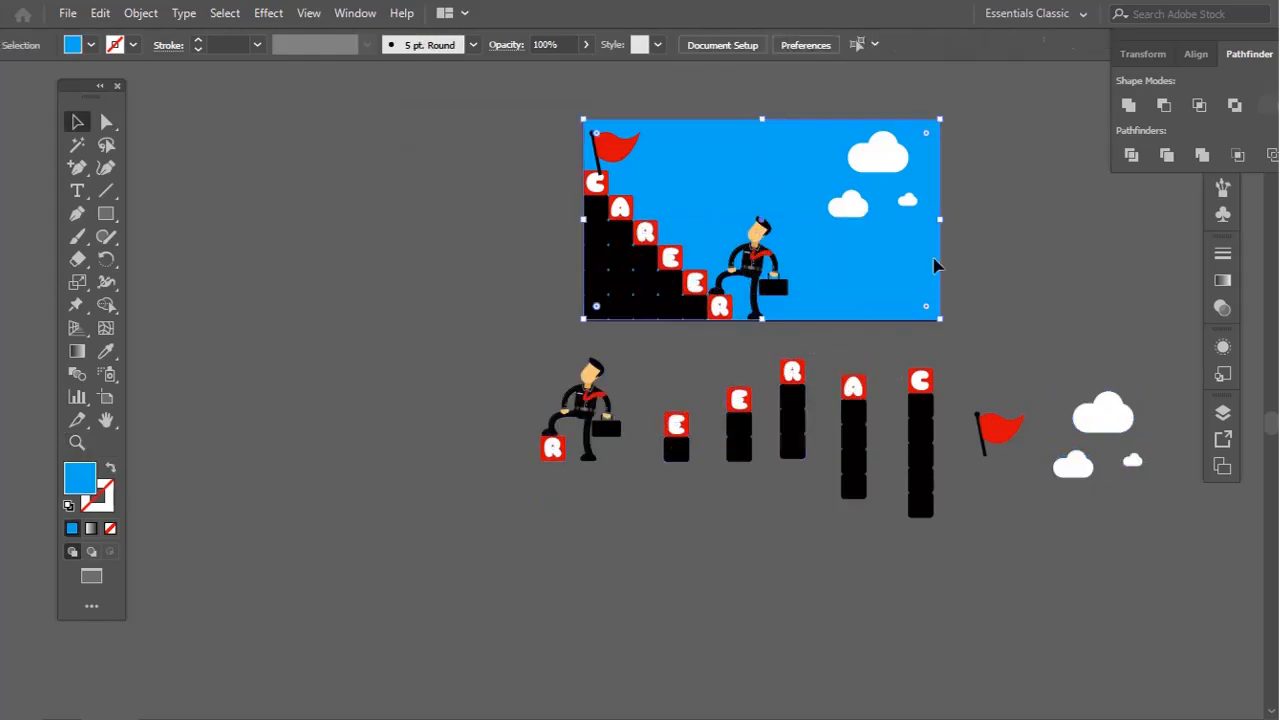
drag(880, 280, 472, 487)
key(z)
alt+click(657, 500)
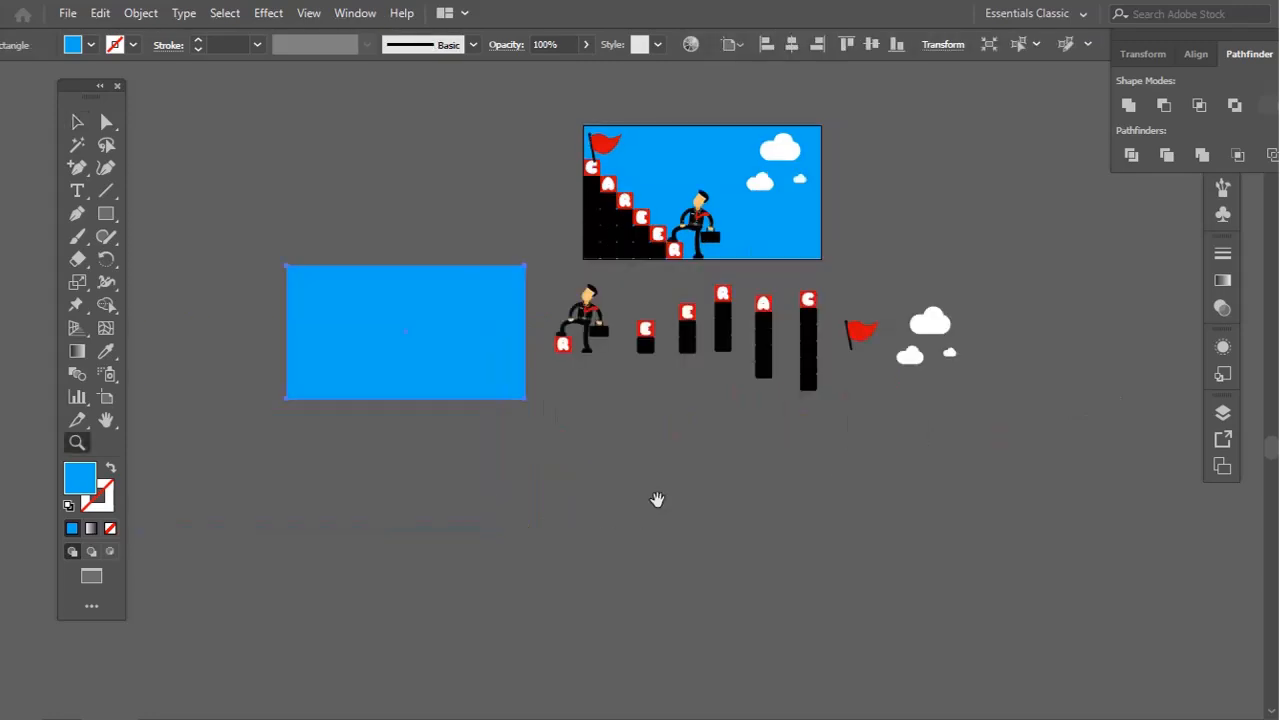
Enter artboard editing through the document setup and fit Artboard 1 to the copied blue rectangle
click(67, 13)
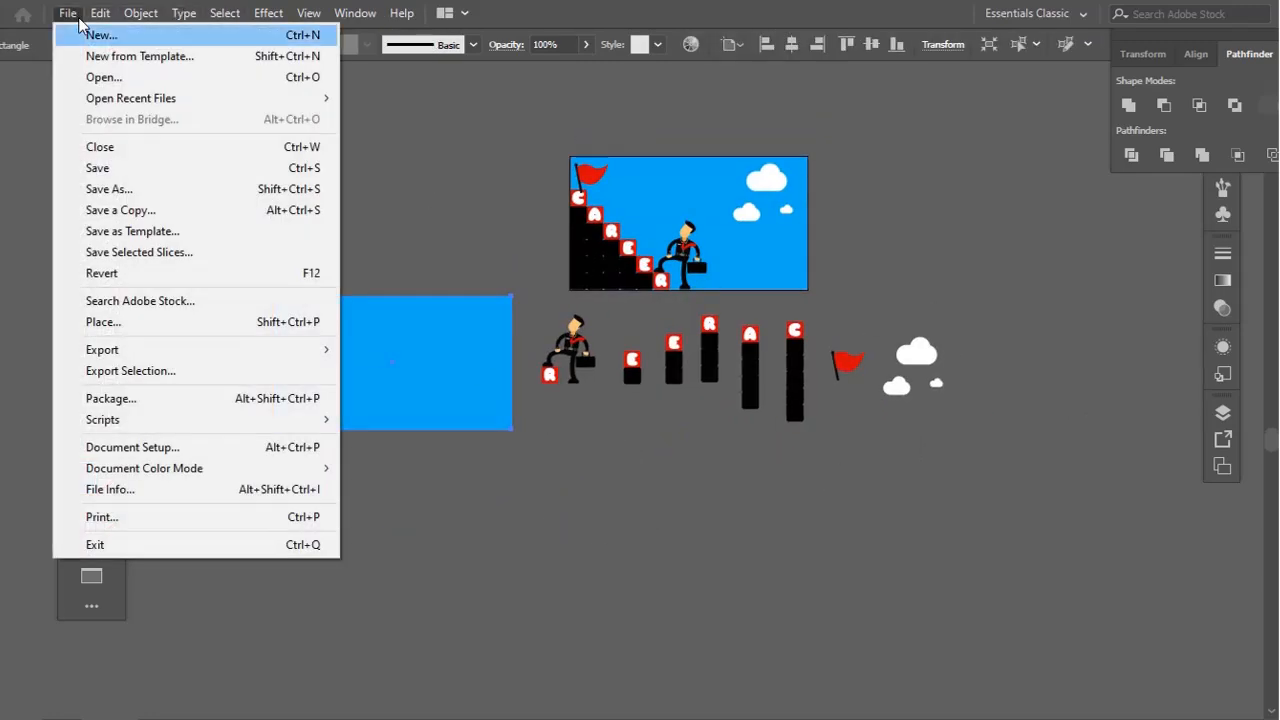
click(150, 447)
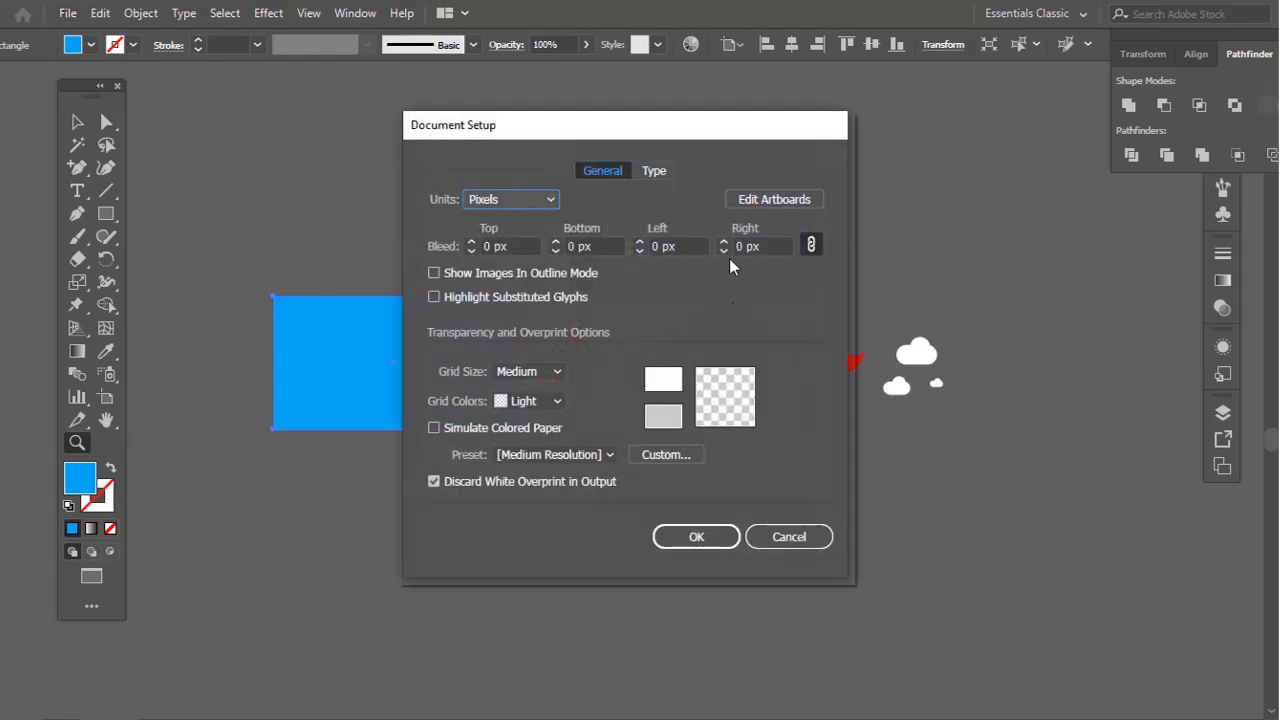
click(752, 203)
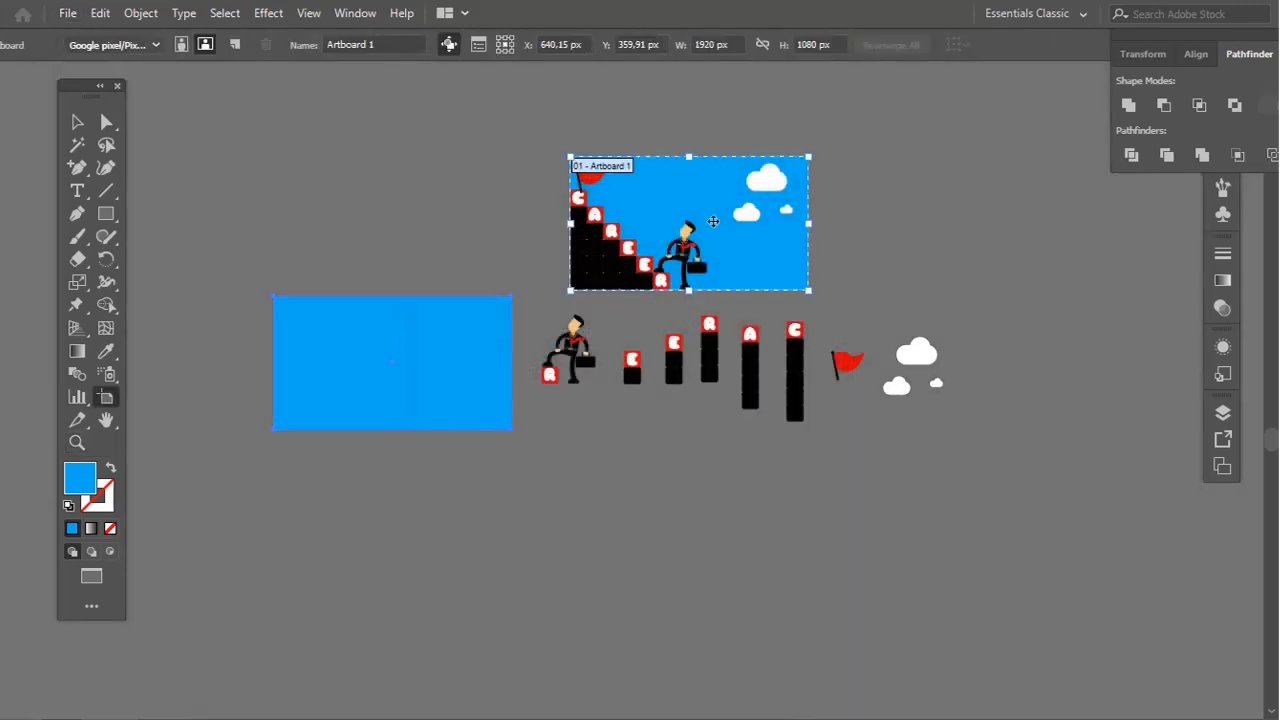
click(453, 354)
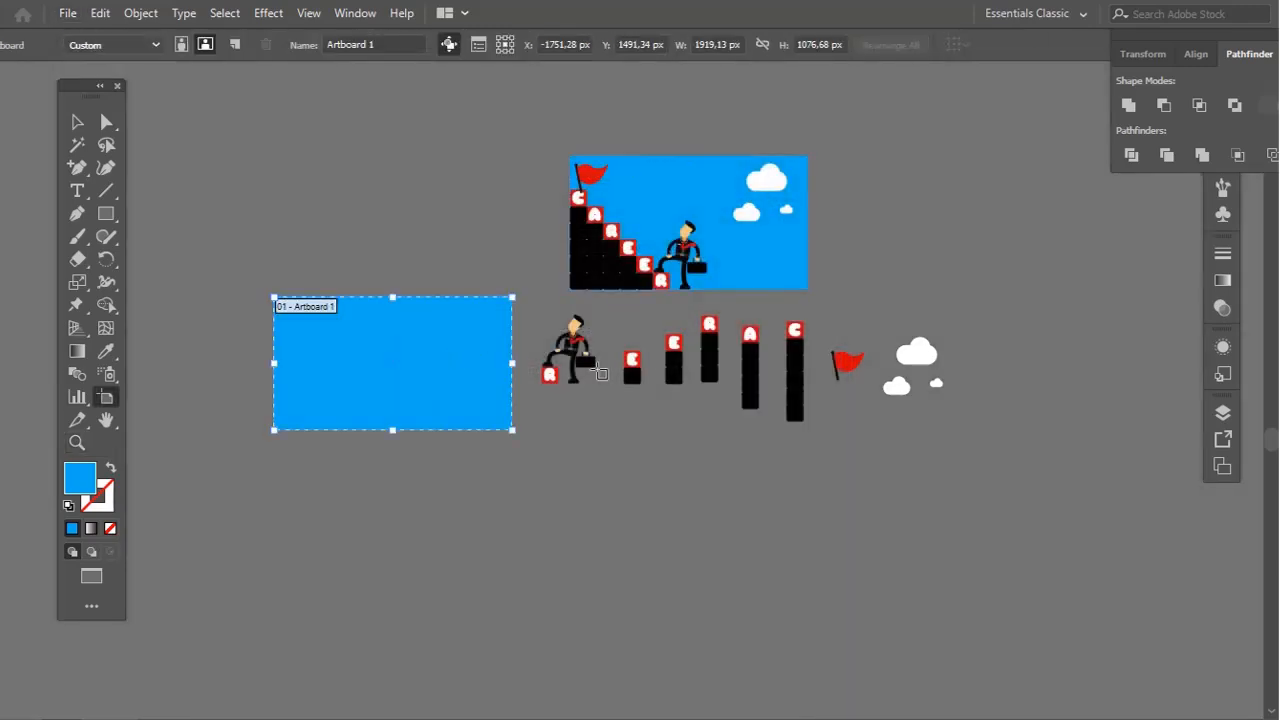
Create fitted artboards around the copied businessman and each of the copied E, E, R, A and C block columns
click(572, 344)
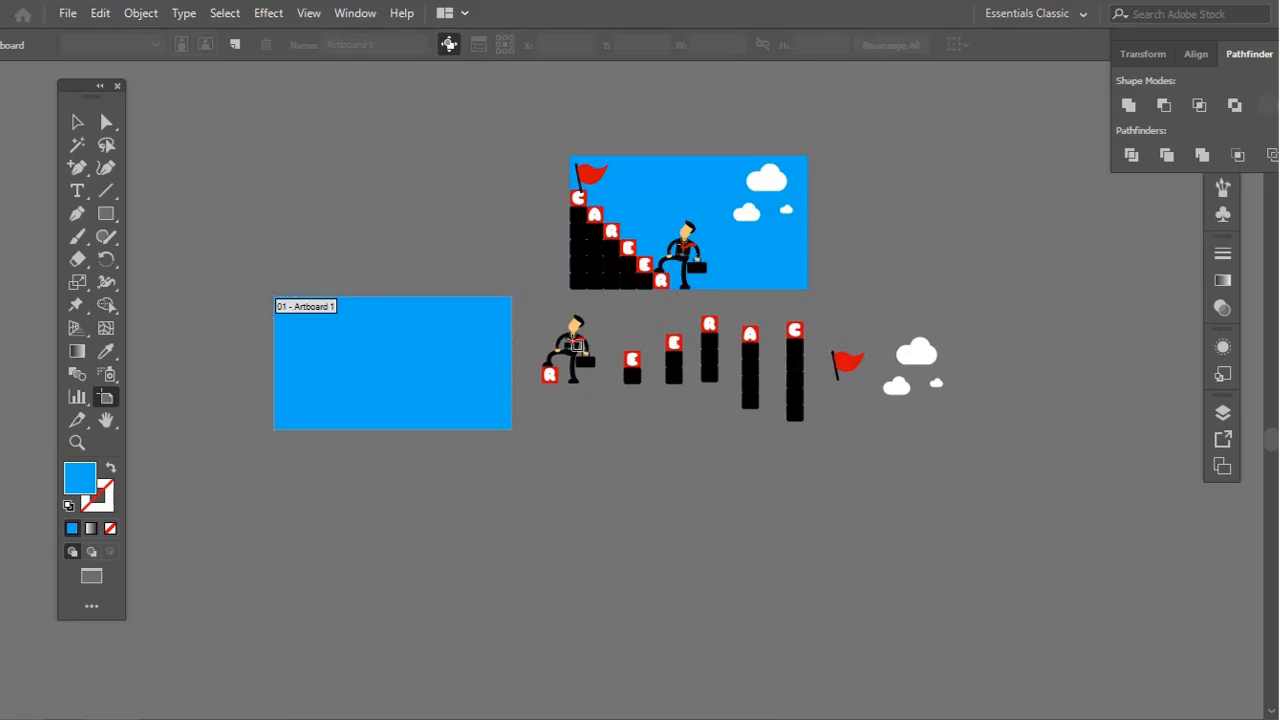
click(632, 370)
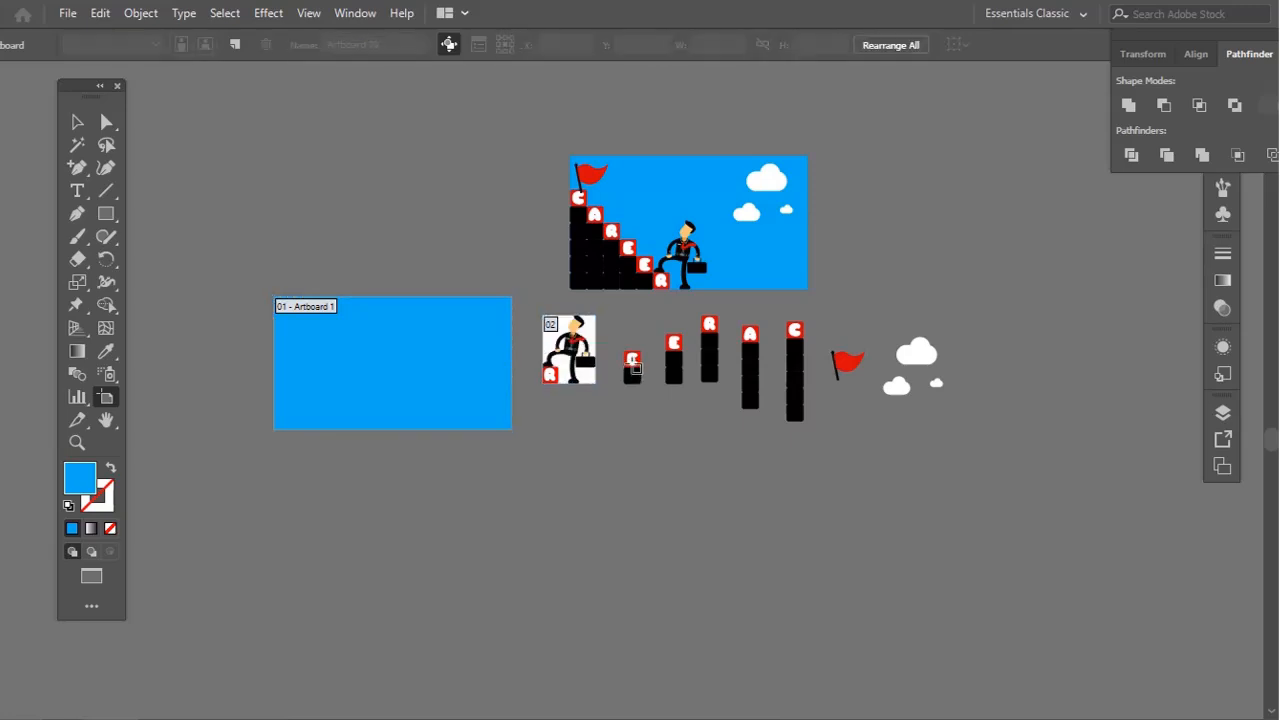
click(675, 355)
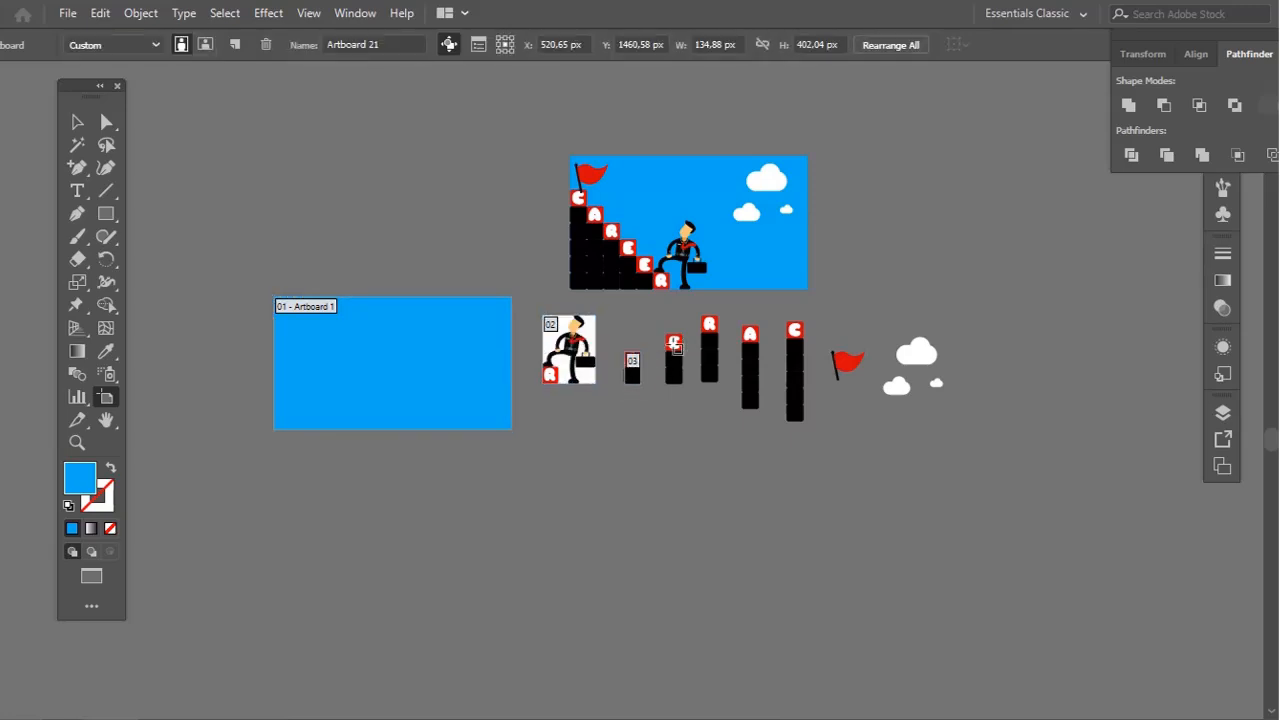
click(709, 327)
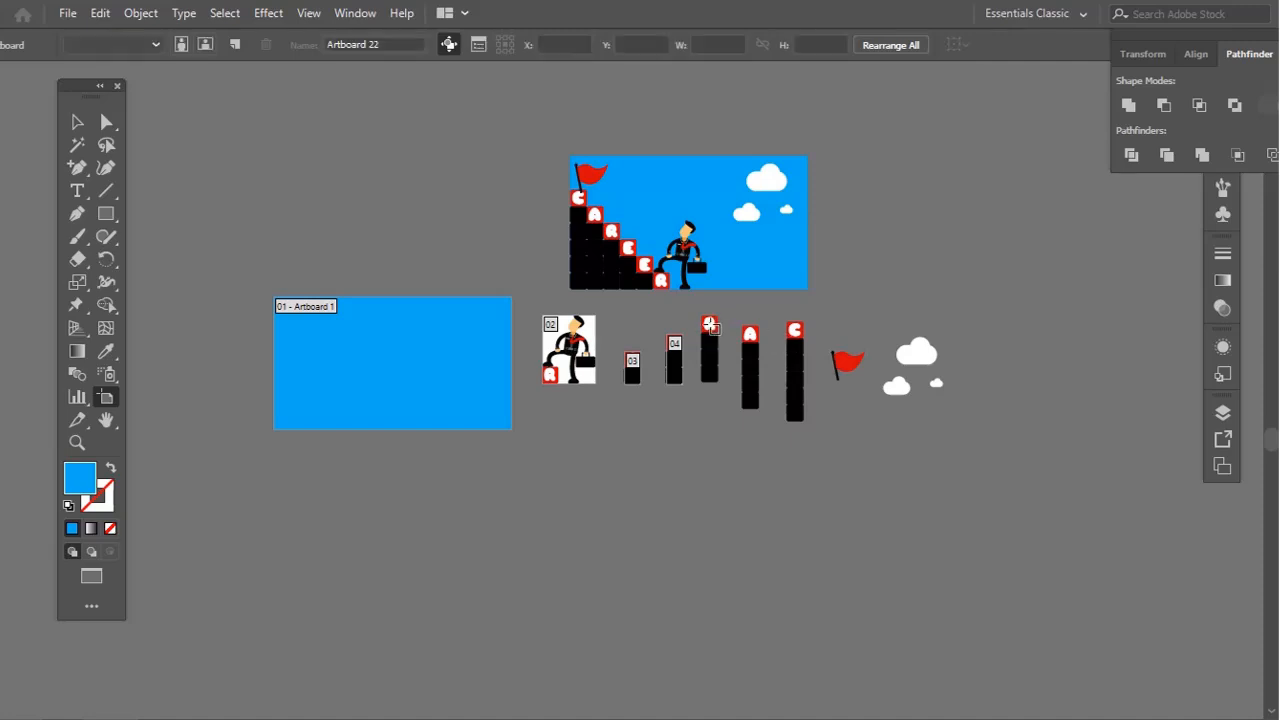
click(712, 328)
click(752, 338)
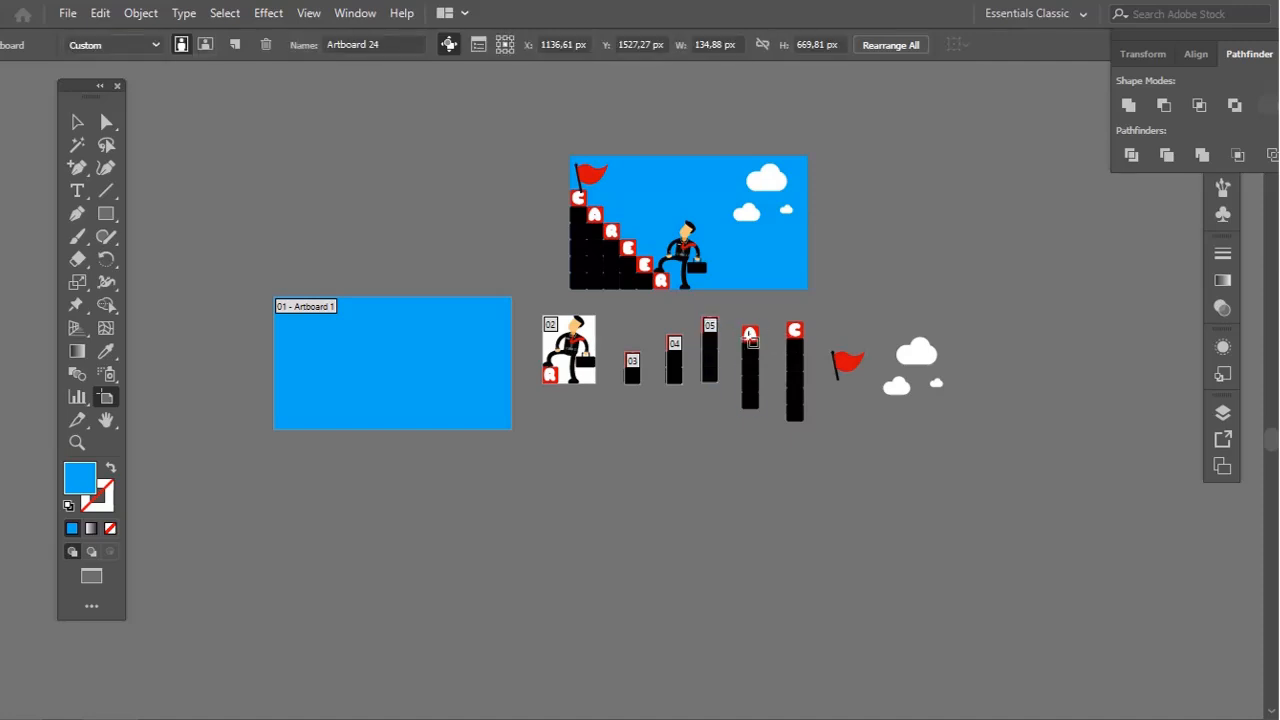
click(797, 336)
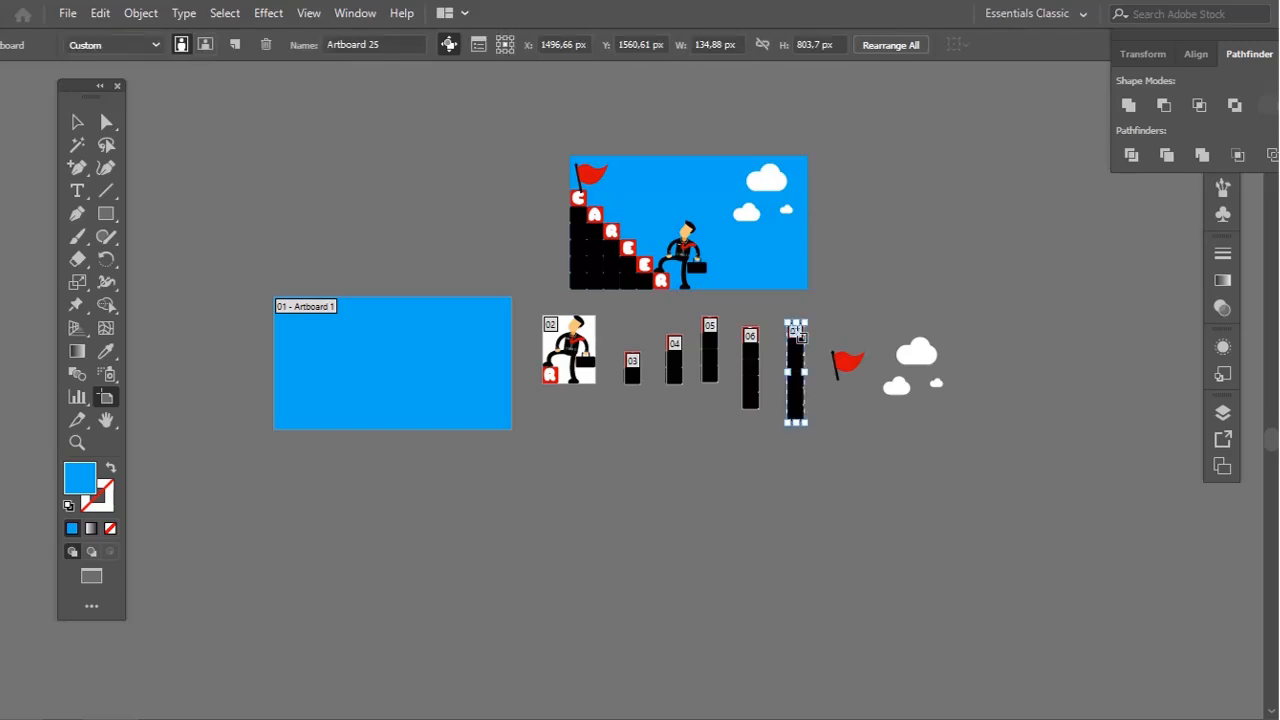
Create fitted artboards around the copied flag with its pole and the copied group of clouds
click(846, 367)
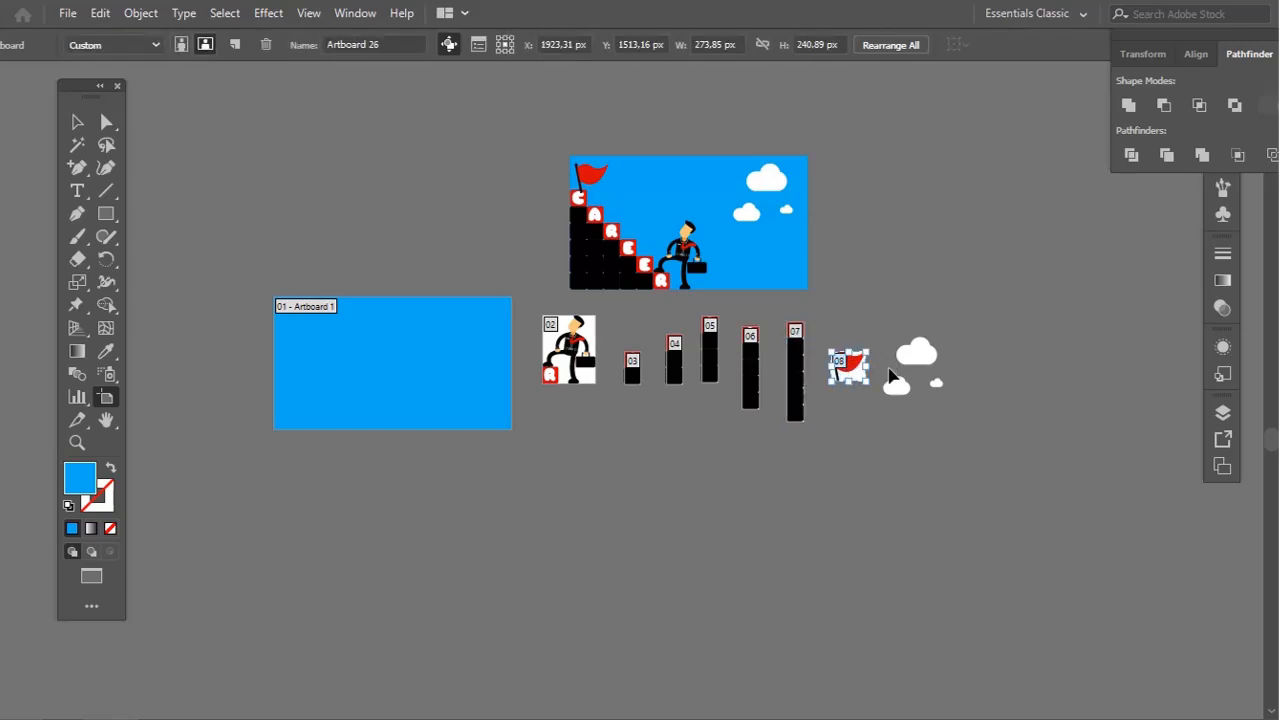
key(ctrl+z)
click(850, 370)
click(903, 387)
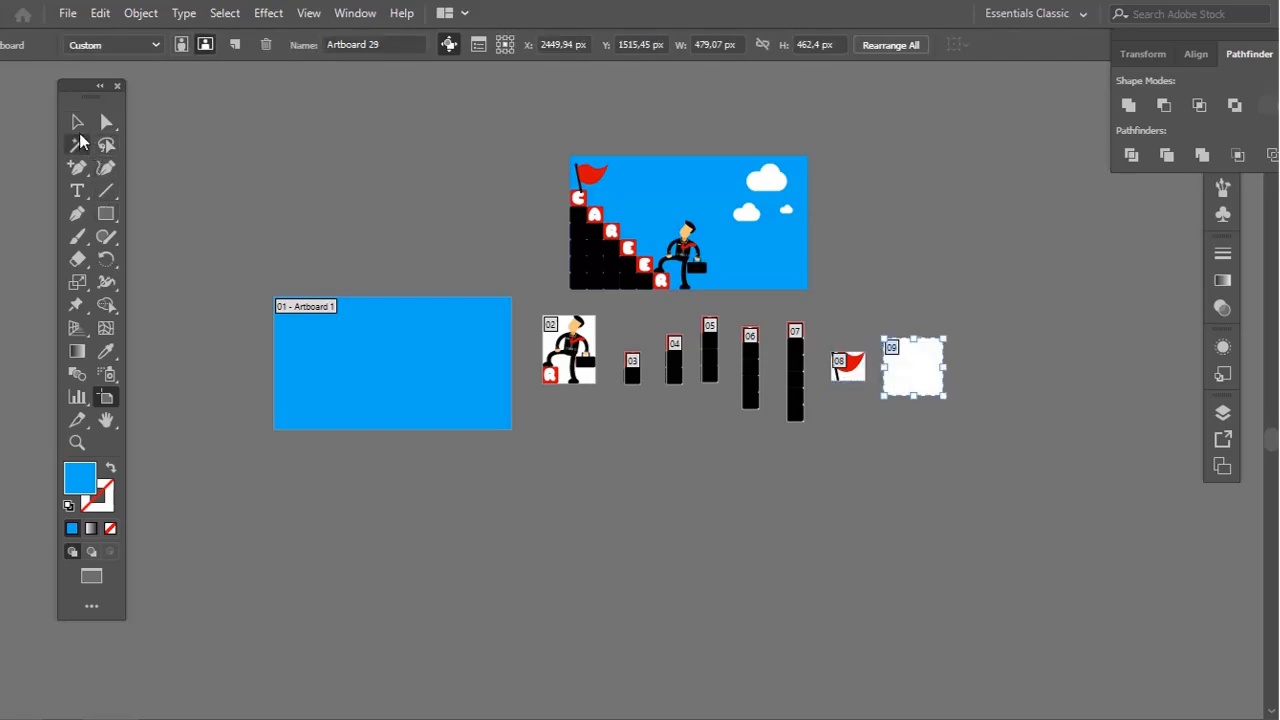
click(676, 176)
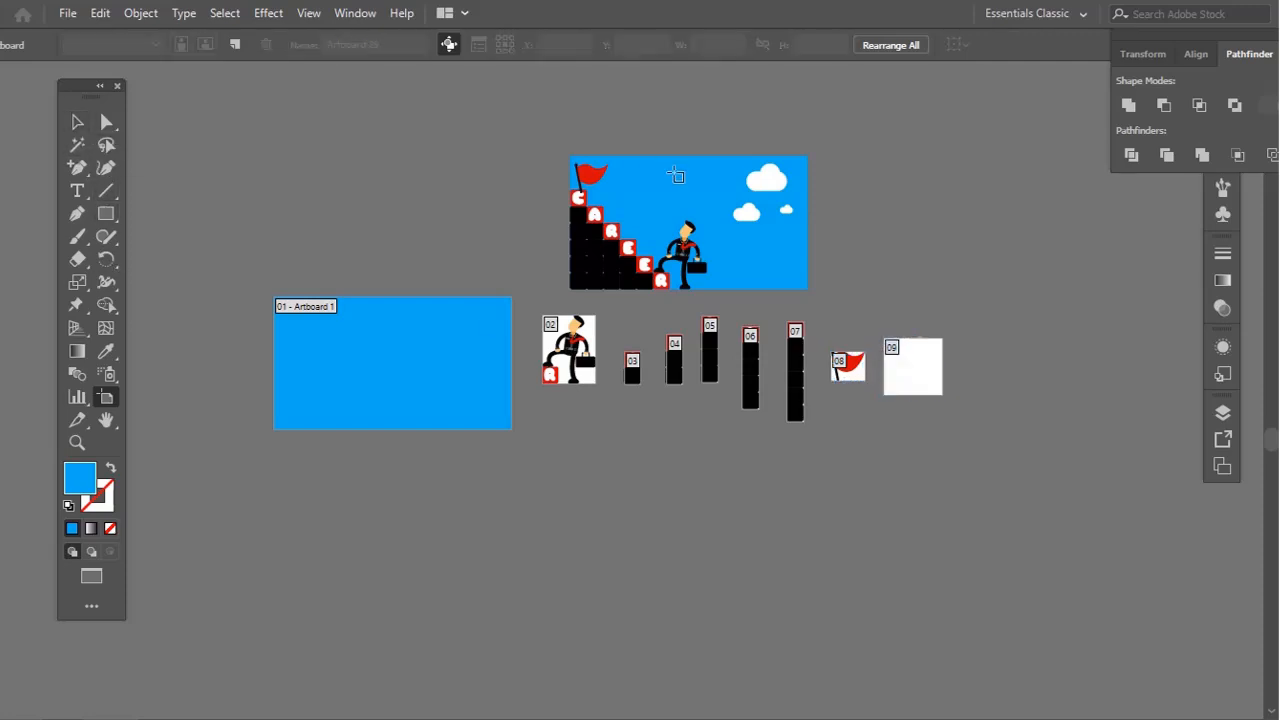
click(676, 176)
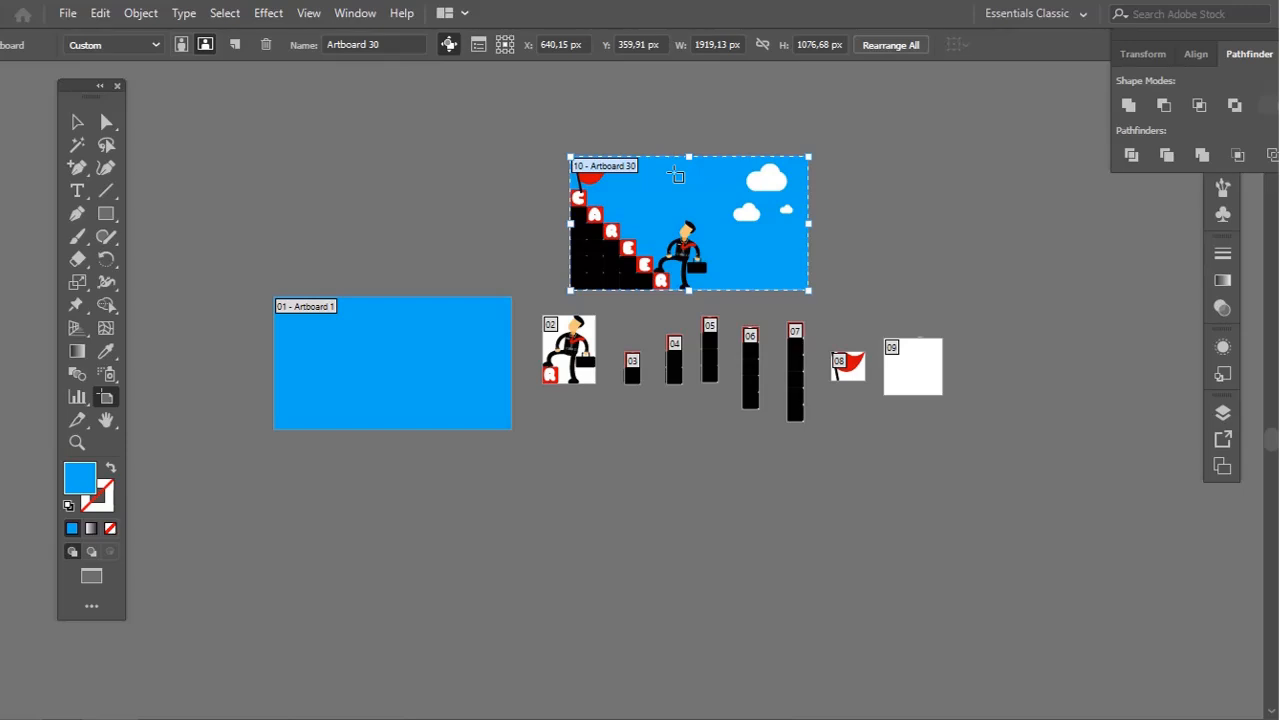
key(Delete)
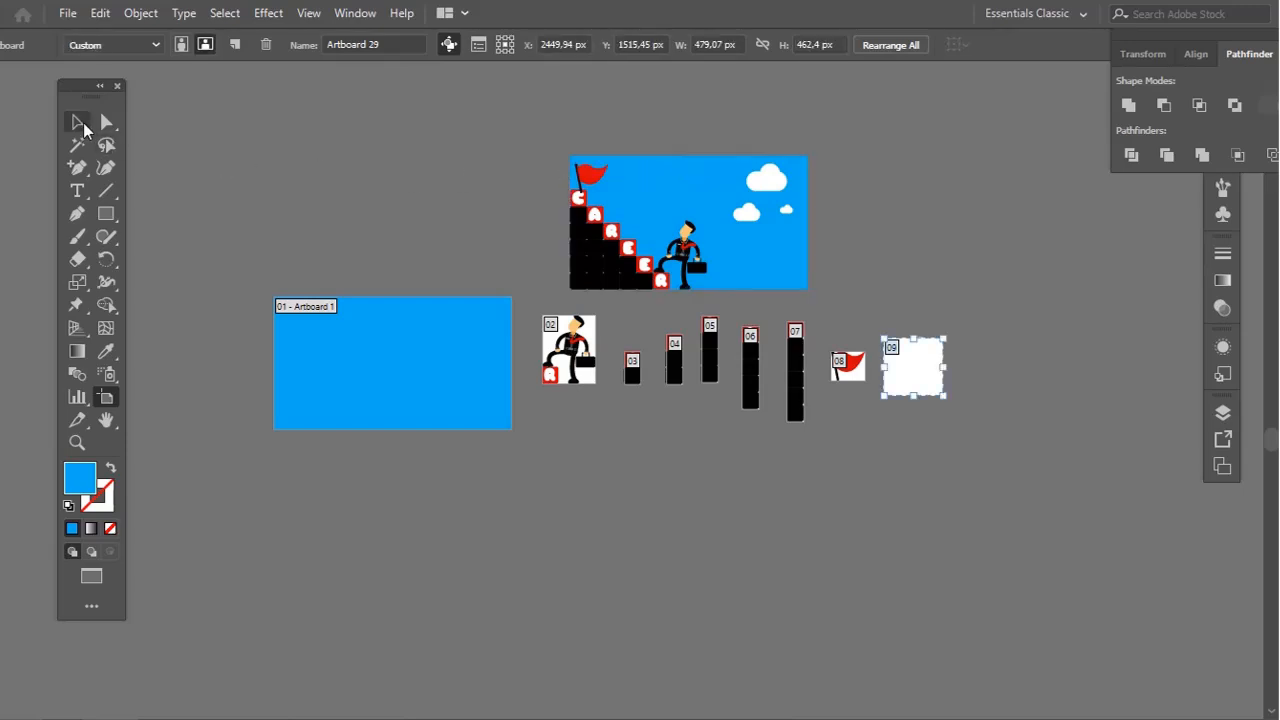
Save the document as Illustrator EPS under the name Businessman Career on the Desktop, using artboards in the range 1-9
click(80, 122)
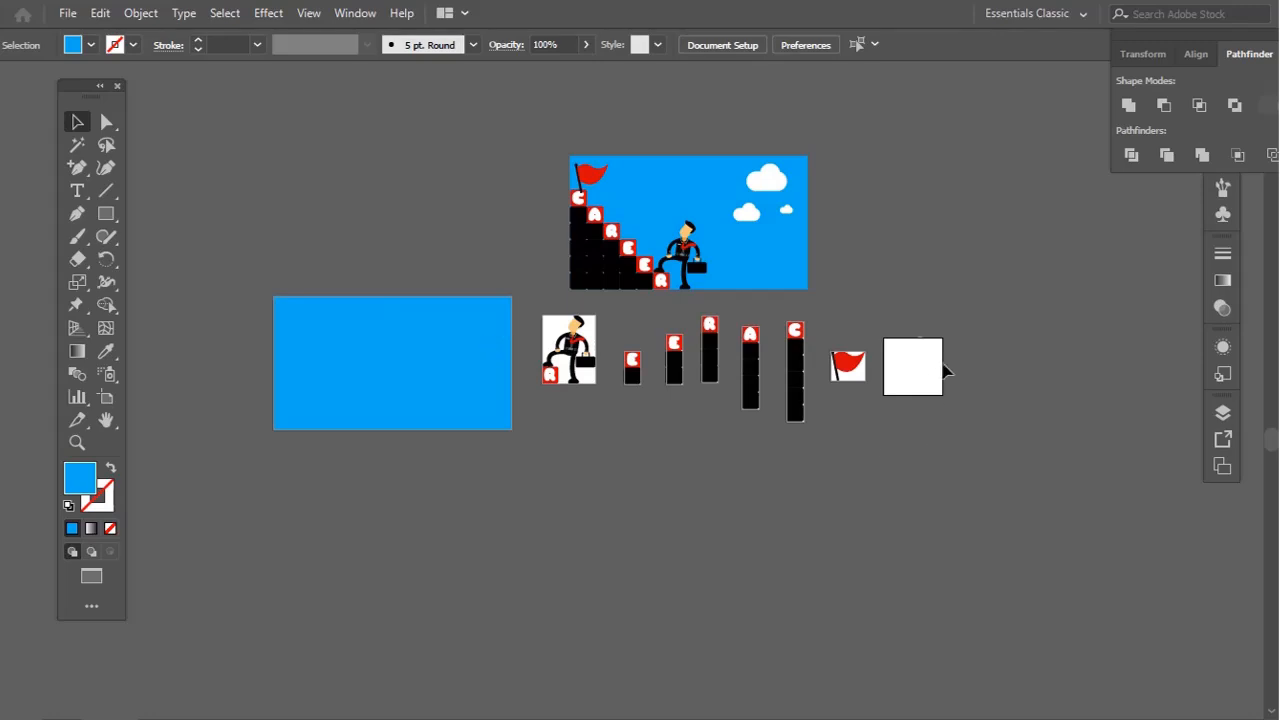
click(64, 13)
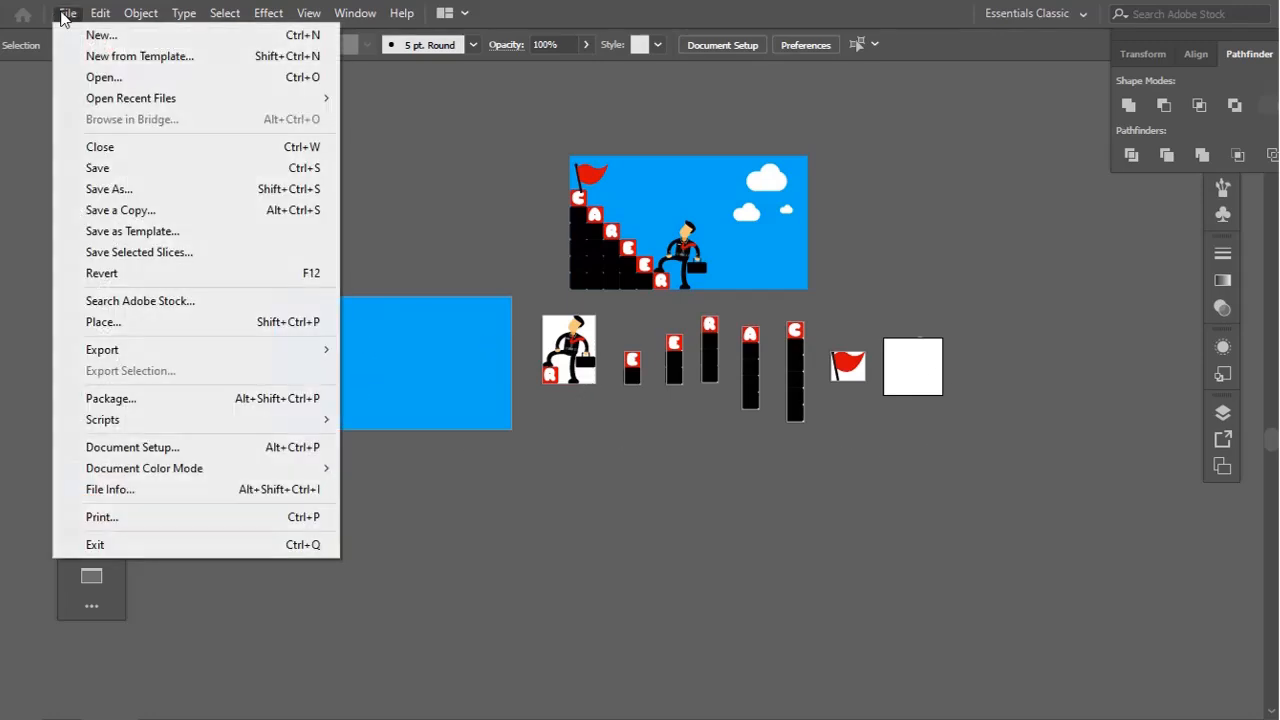
click(135, 183)
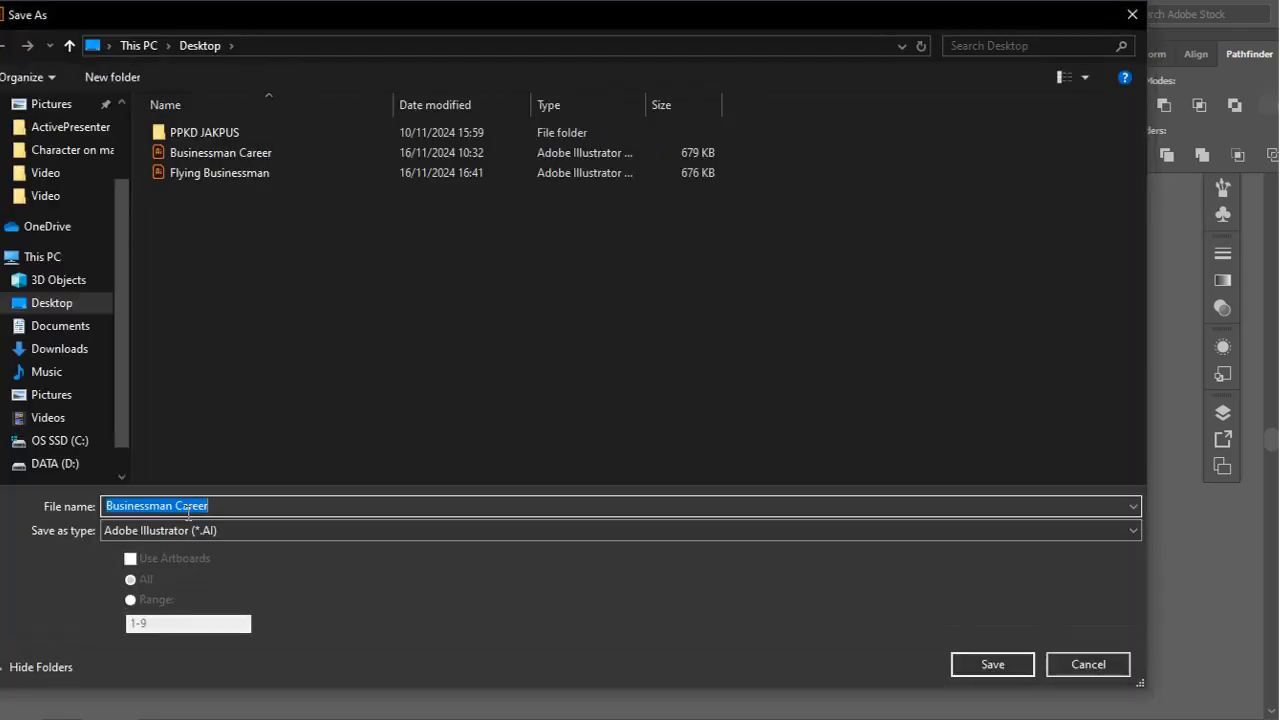
click(192, 530)
click(165, 579)
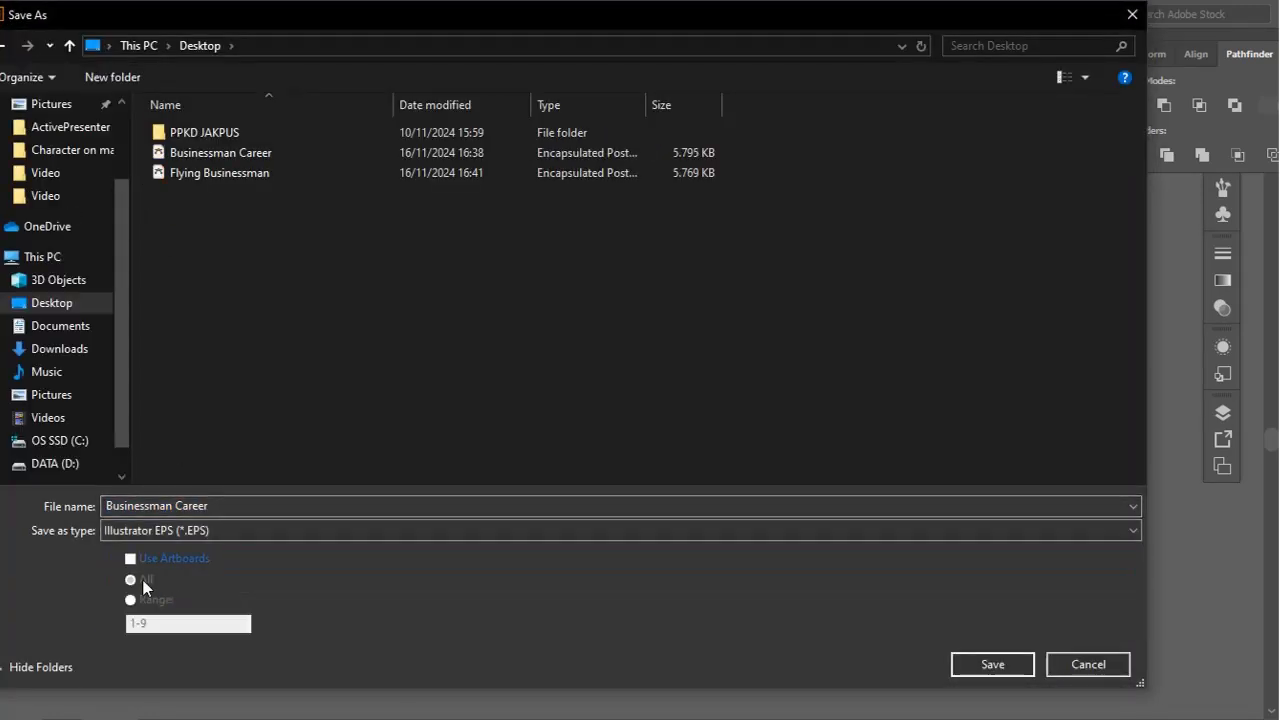
click(131, 601)
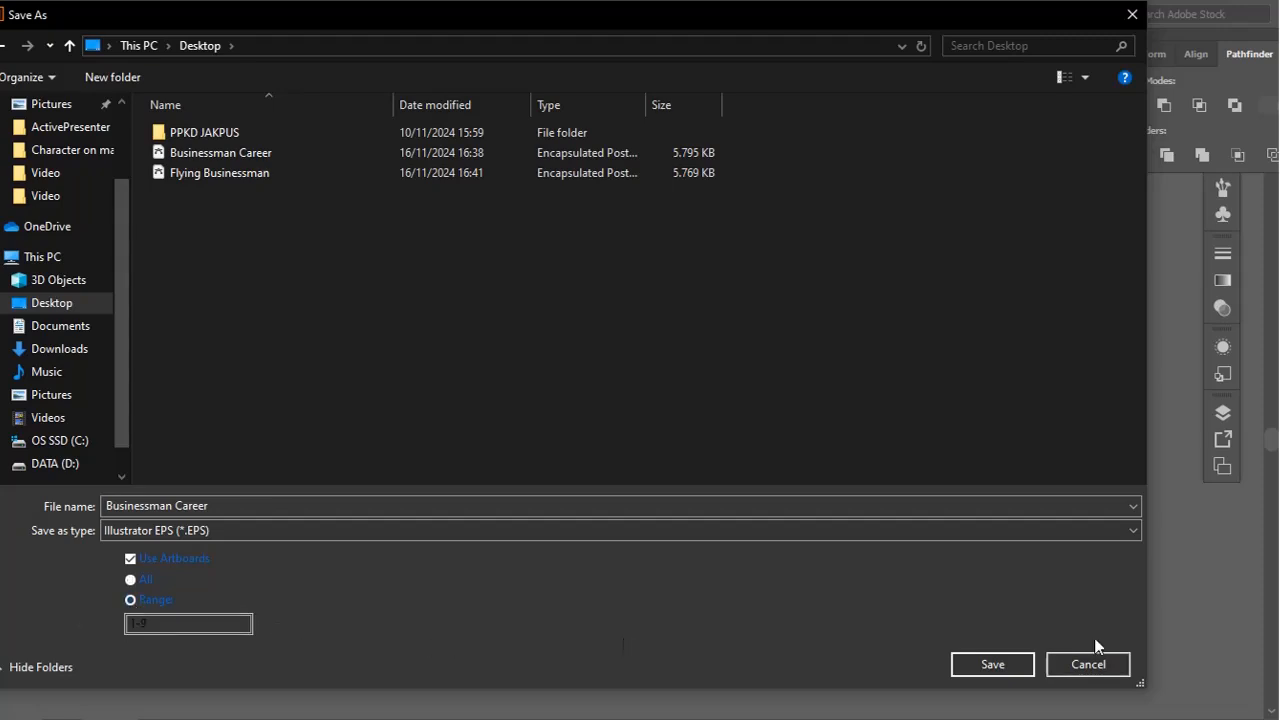
click(1015, 663)
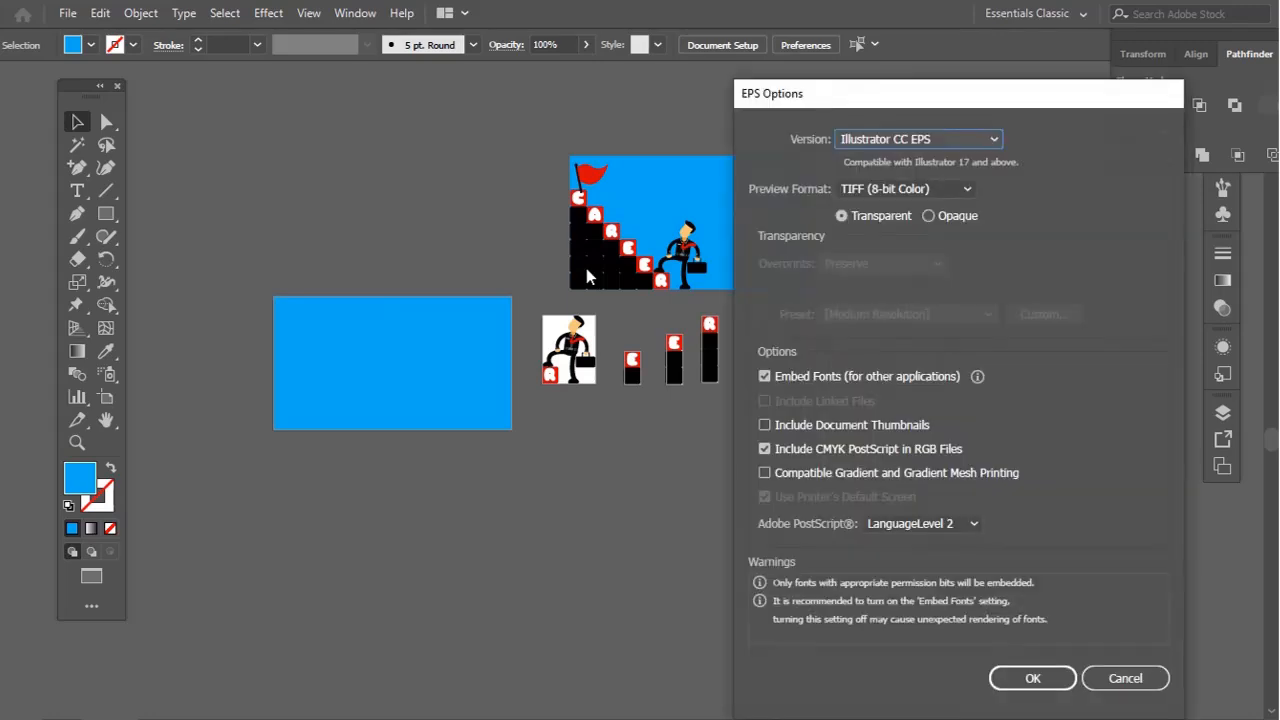
Set the EPS version to Illustrator 8 EPS and finish saving the artboard files
click(888, 139)
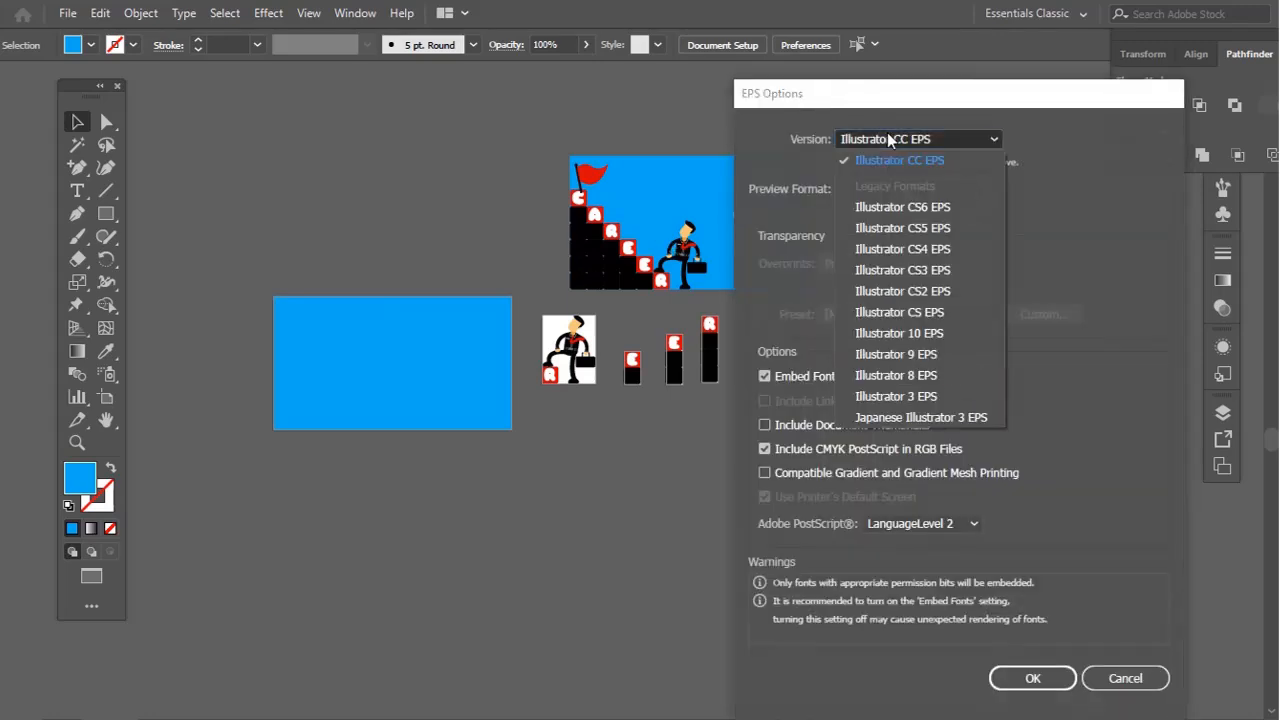
click(922, 380)
click(1032, 670)
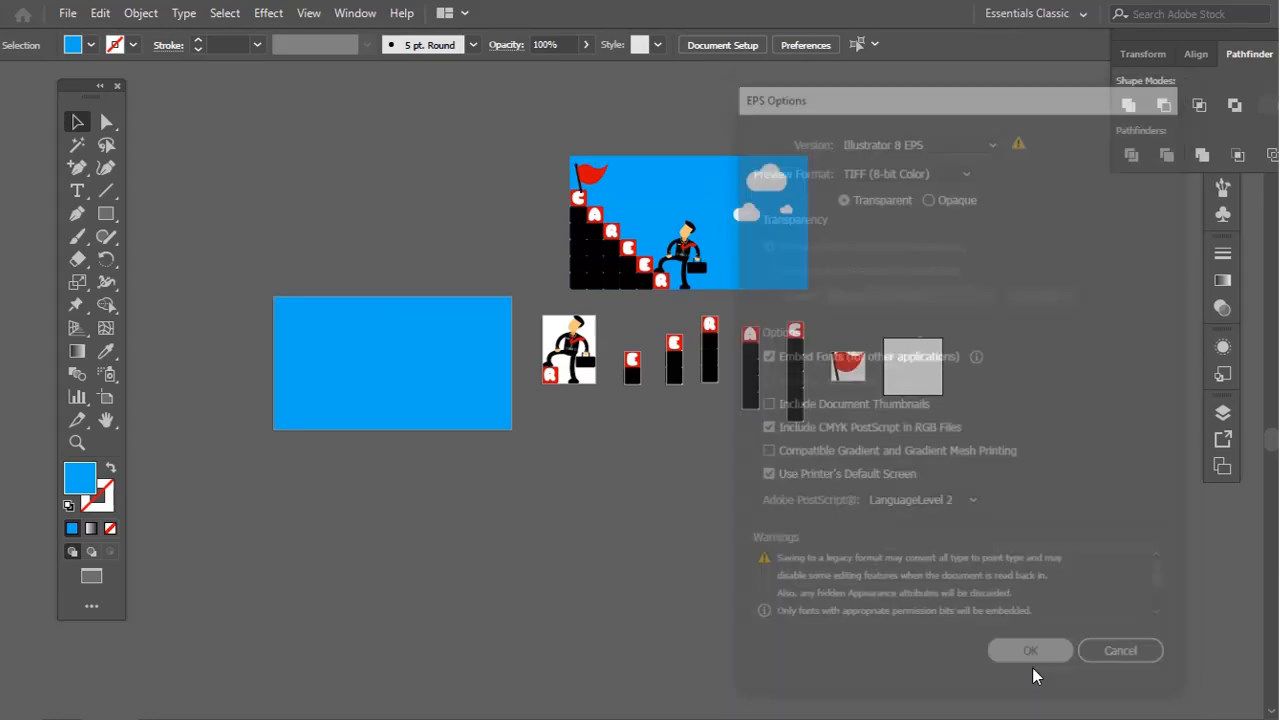
click(723, 408)
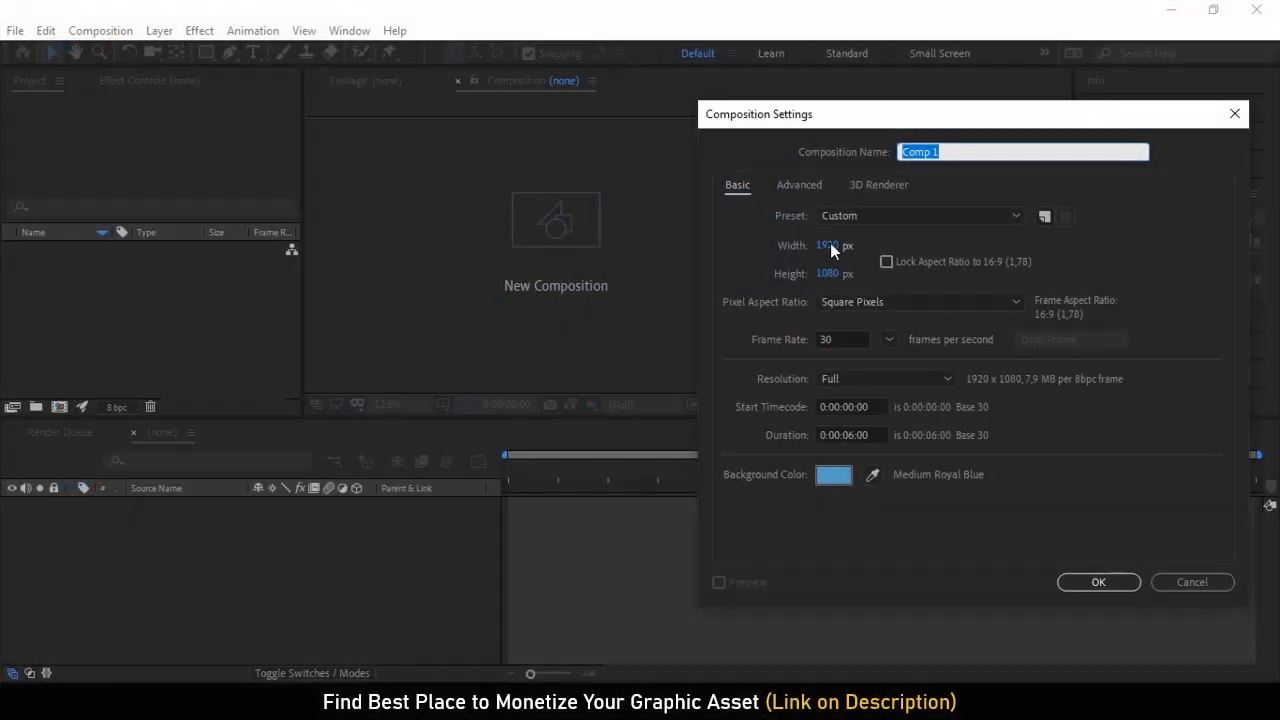
In After Effects, create a 1920 x 1080 px composition at 30 frames per second with a duration of 0:00:06:00
click(828, 245)
click(829, 274)
click(837, 338)
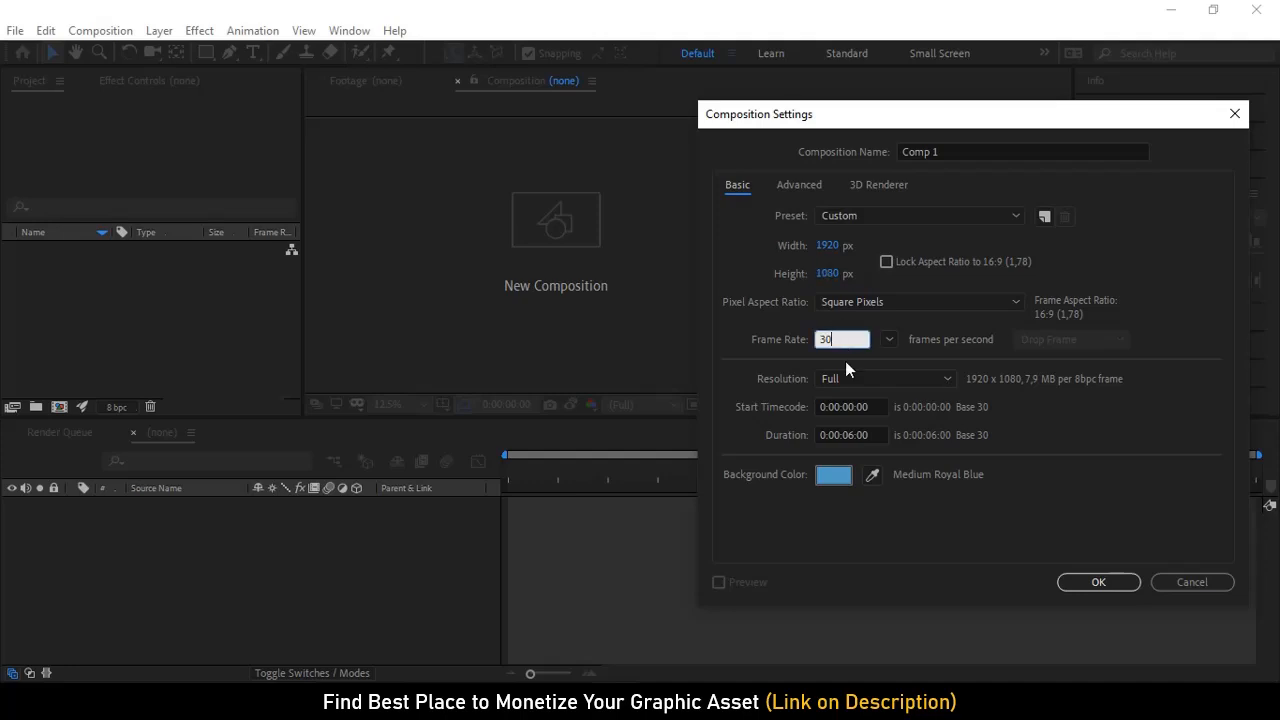
click(860, 432)
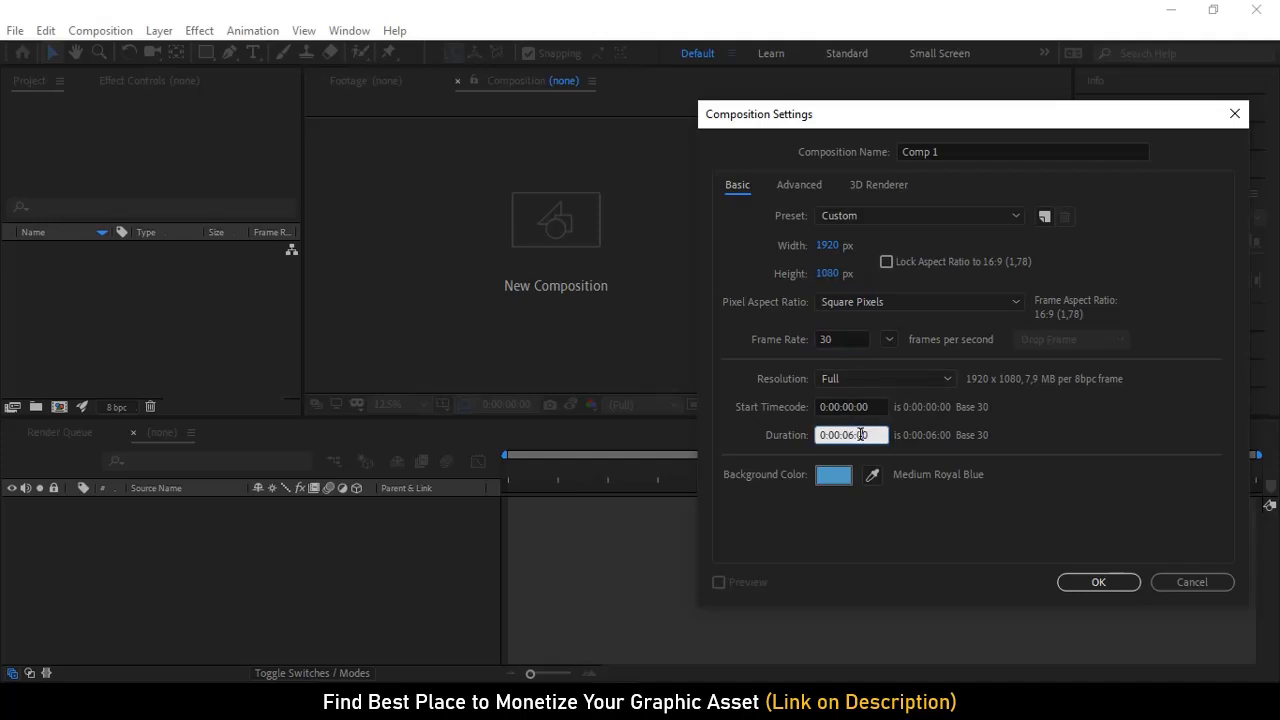
click(1099, 582)
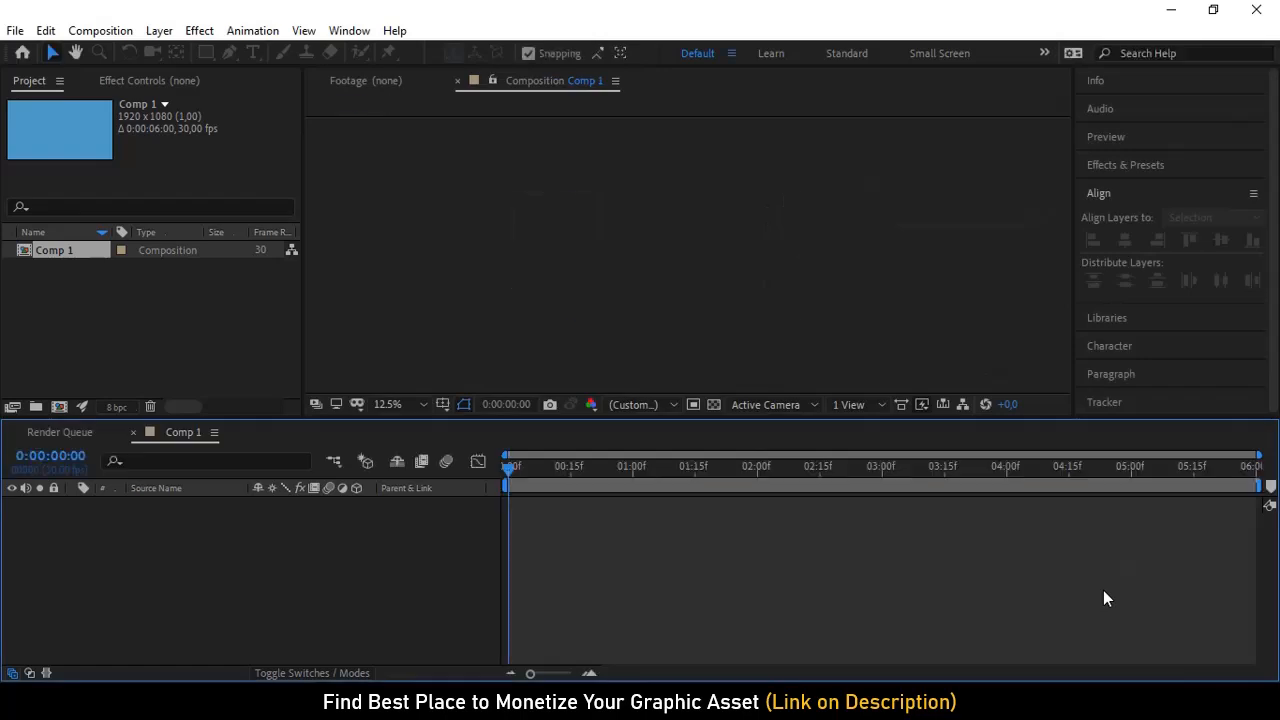
key(period)
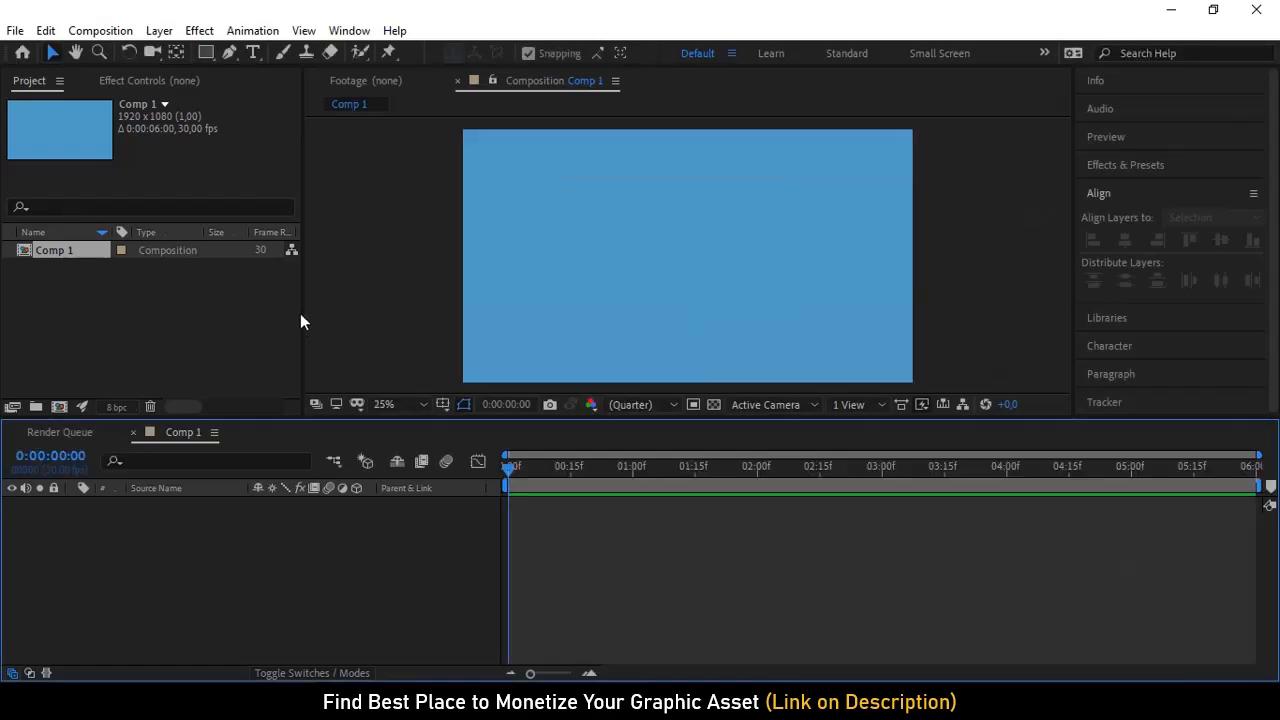
Import the EPS files Businessman Career-01 to Businessman Career-09 and add all of them to Comp 1
right_click(137, 318)
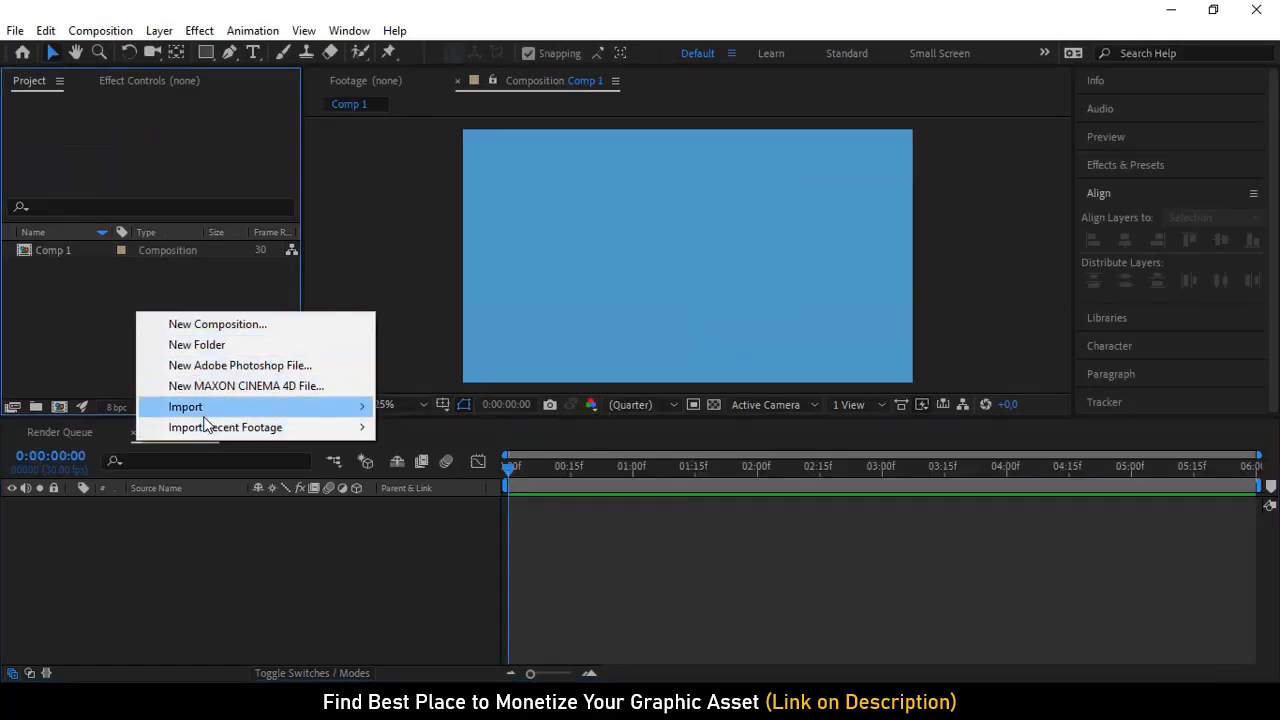
mouse_move(300, 406)
click(437, 430)
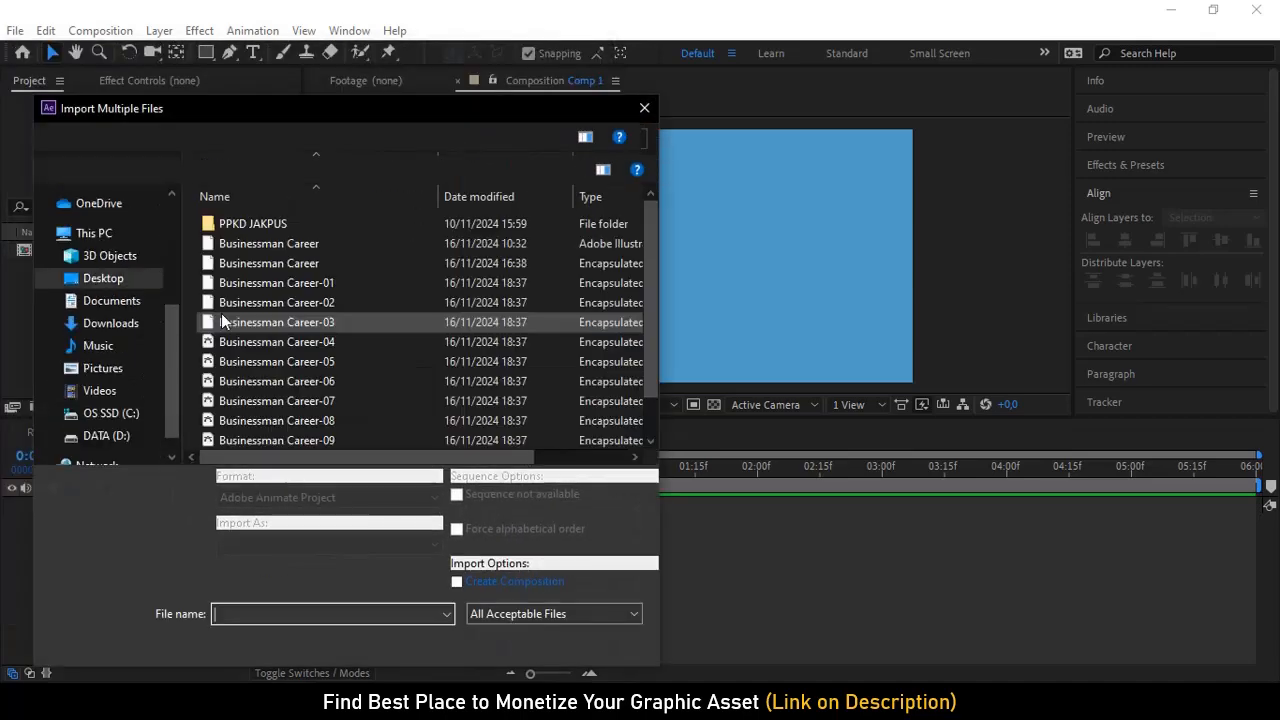
click(267, 283)
scroll(375, 320, down, 1)
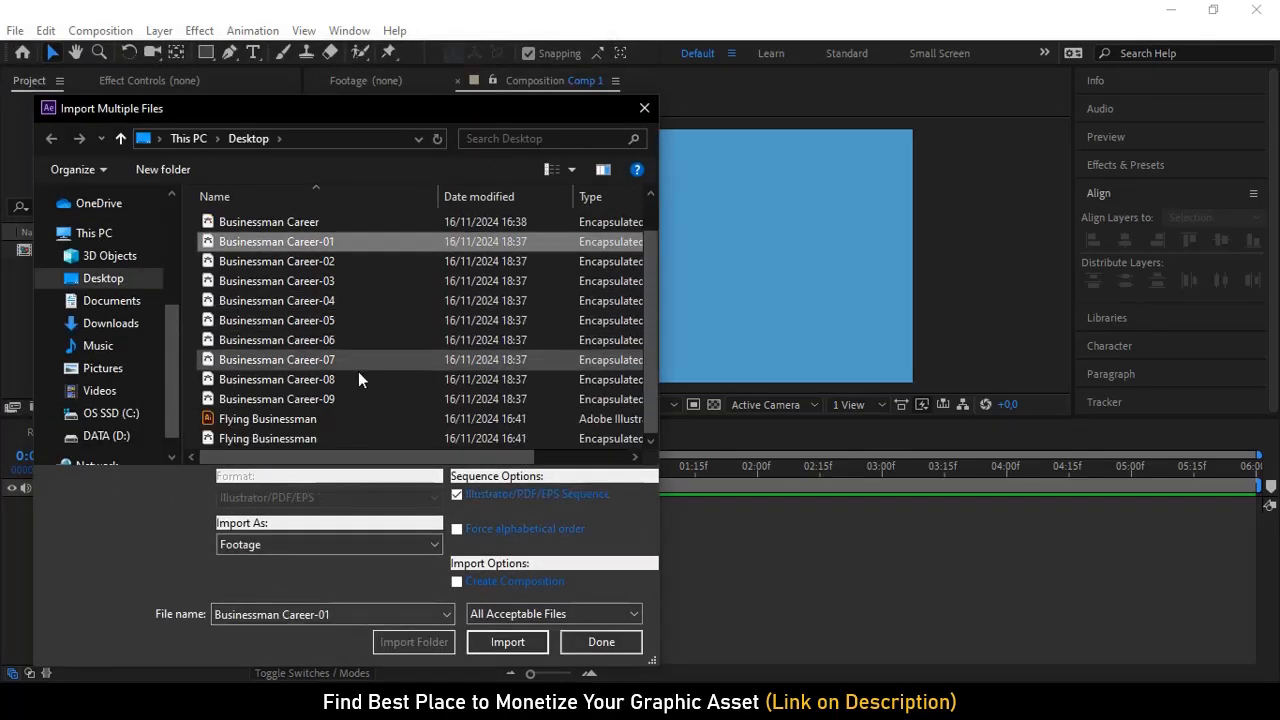
shift+click(335, 399)
click(507, 642)
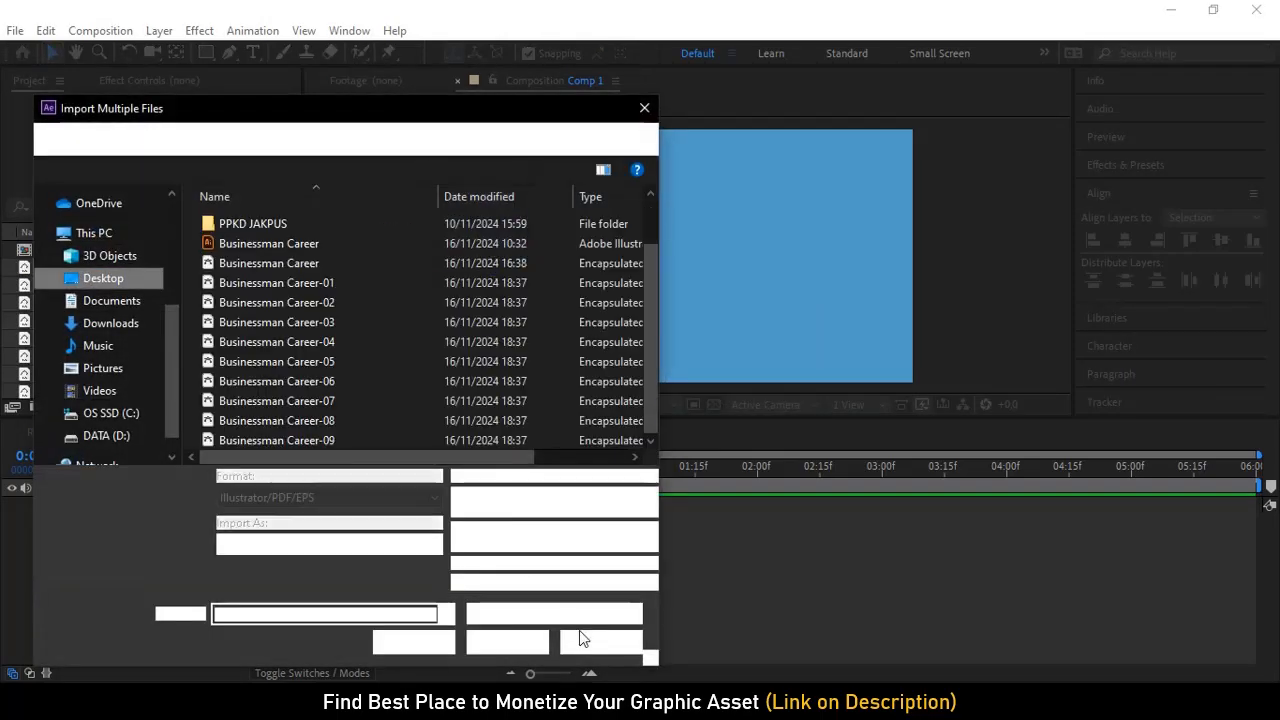
click(600, 634)
drag(95, 267, 687, 252)
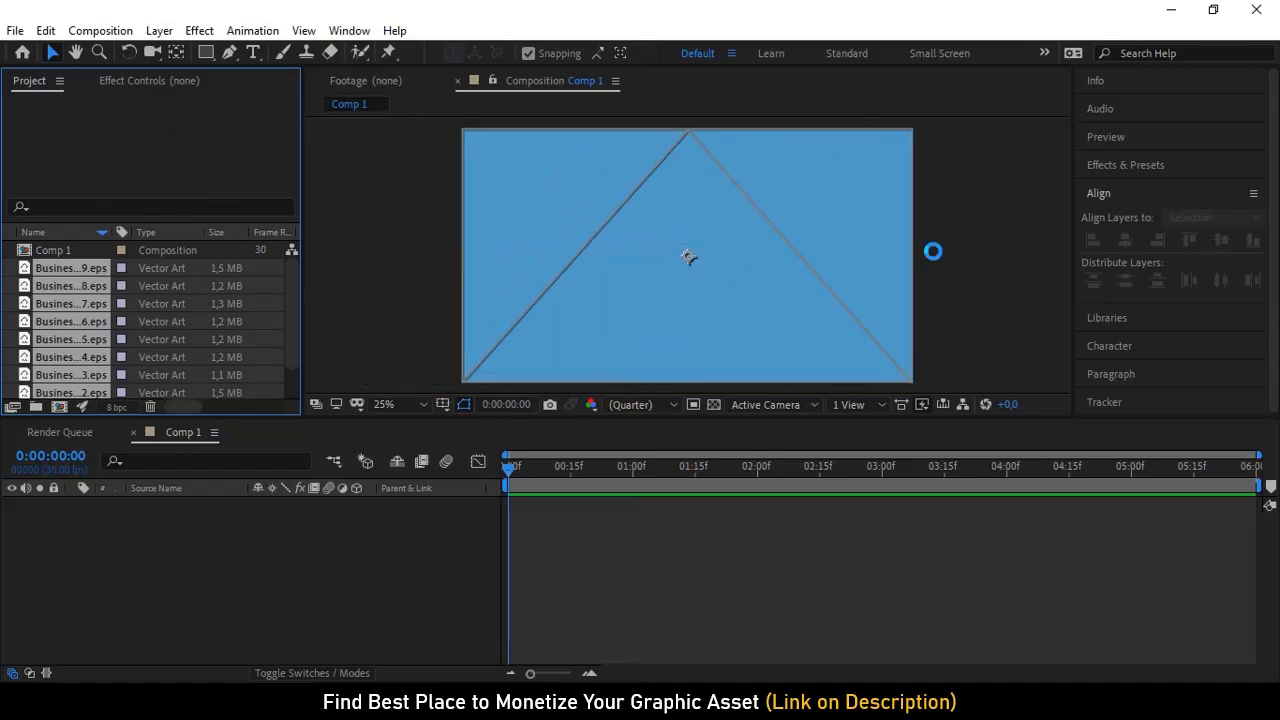
click(977, 259)
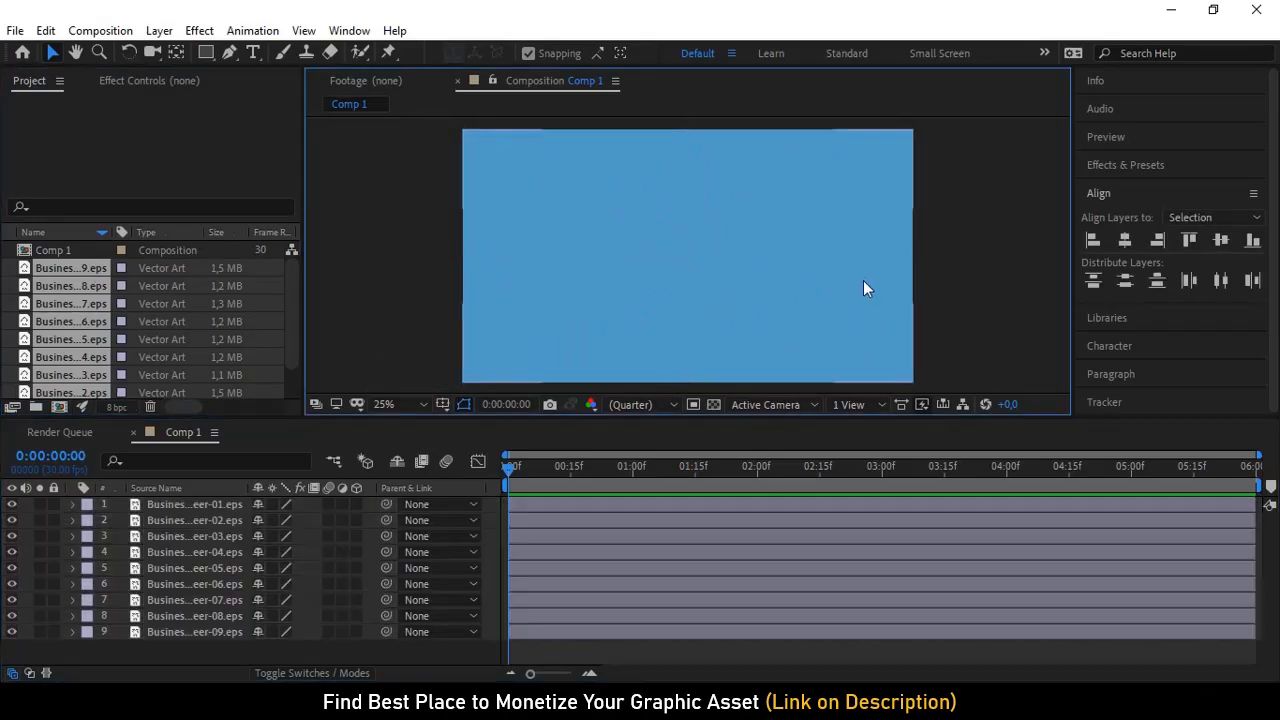
Send the full-frame background layer Businessman Career-01.eps behind all other layers and delete it from the composition
click(866, 288)
key(ctrl+shift+bracketleft)
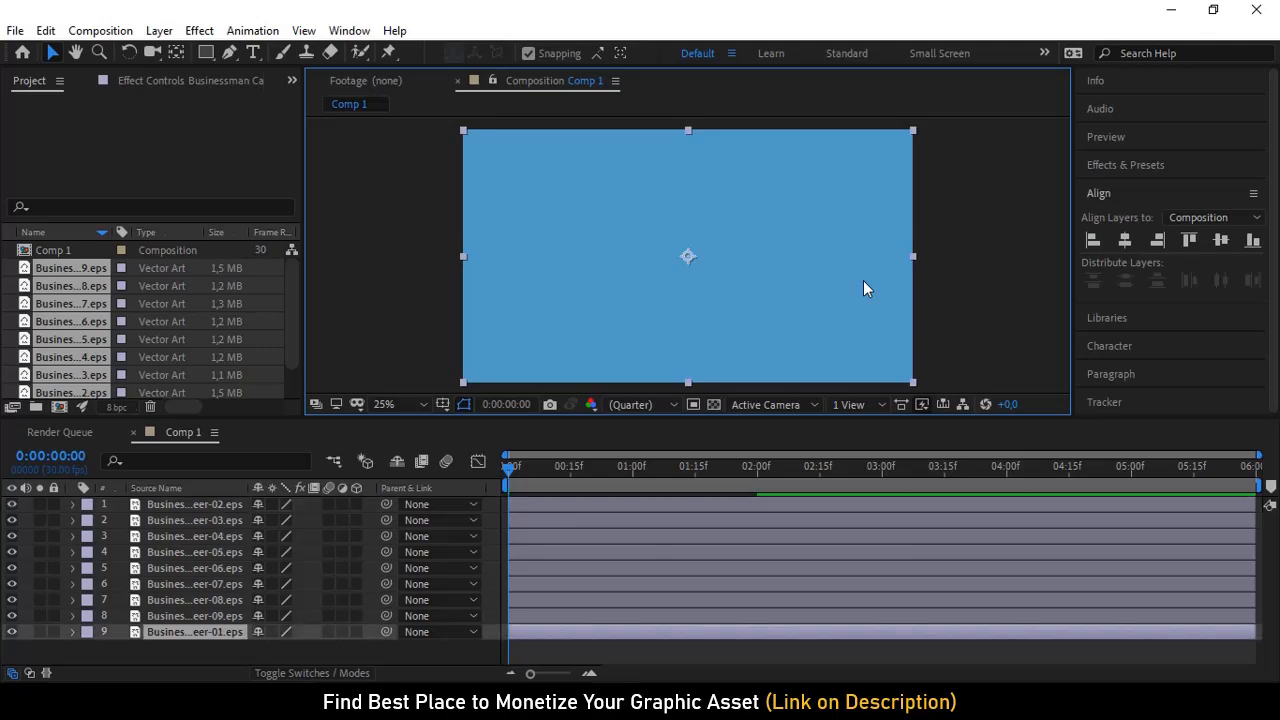
click(983, 279)
click(878, 296)
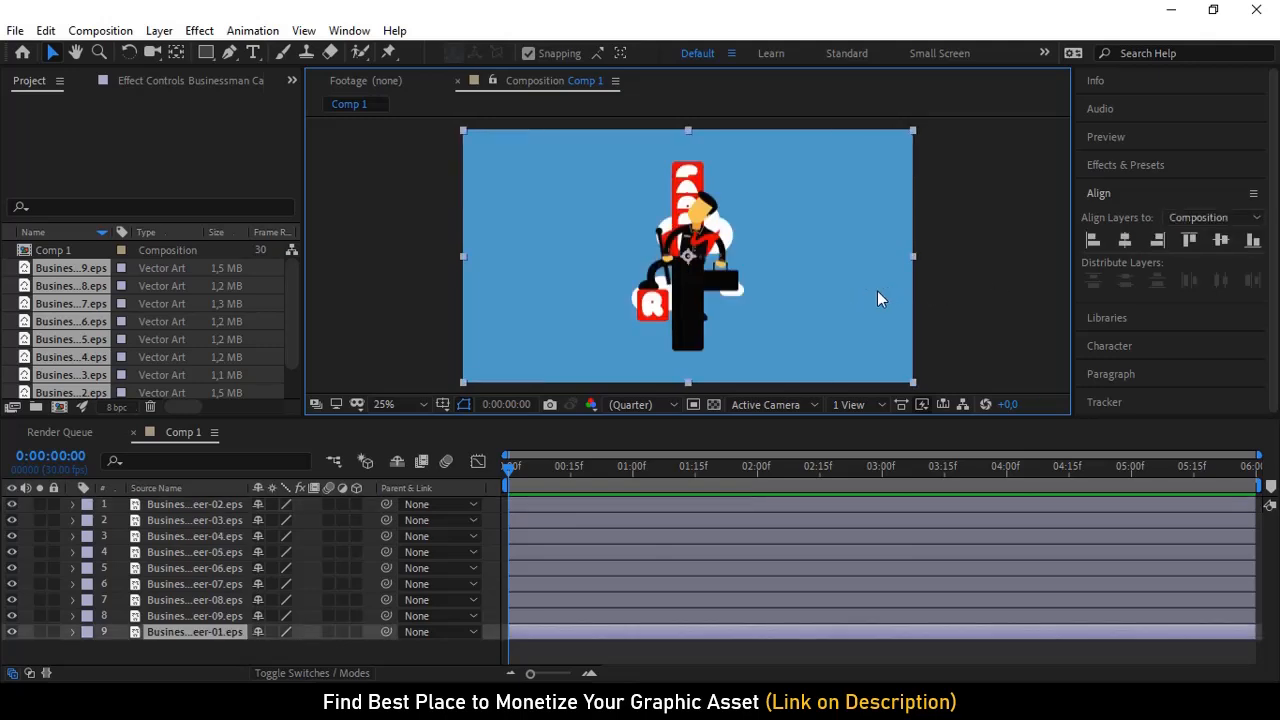
key(Delete)
Move the C block column out of the central stack to the left edge of the composition
click(693, 172)
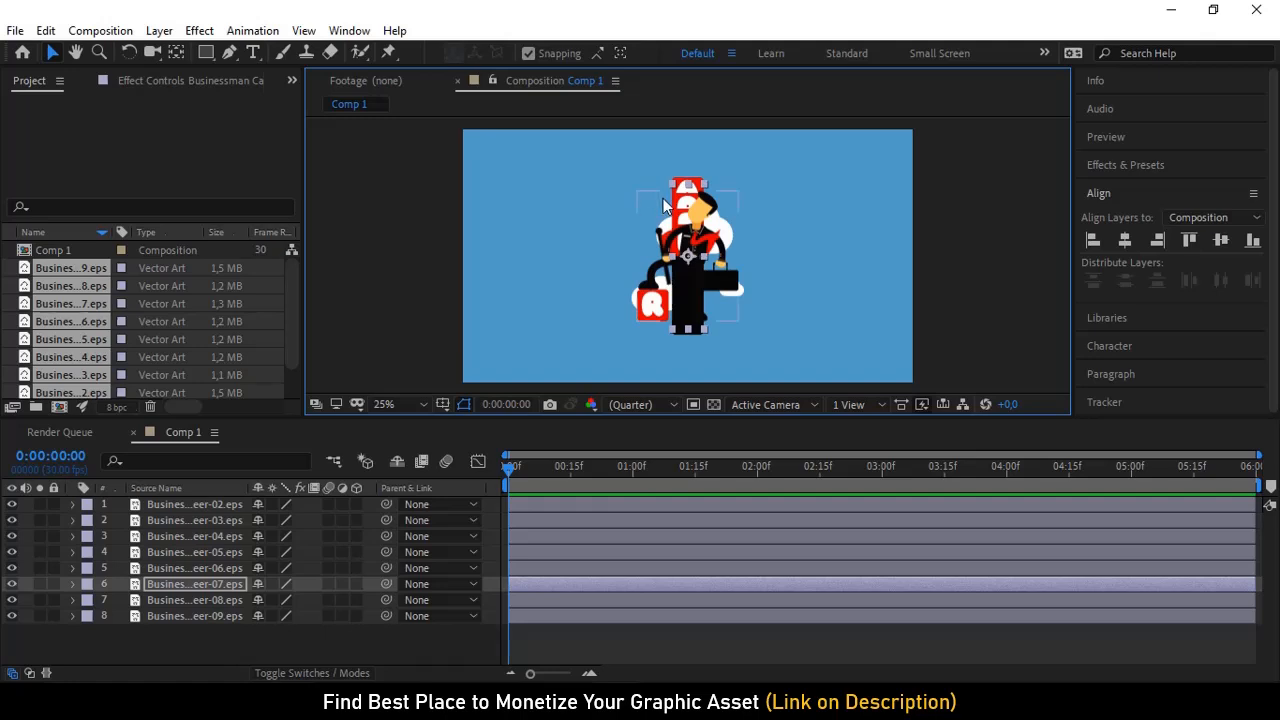
key(ctrl+z)
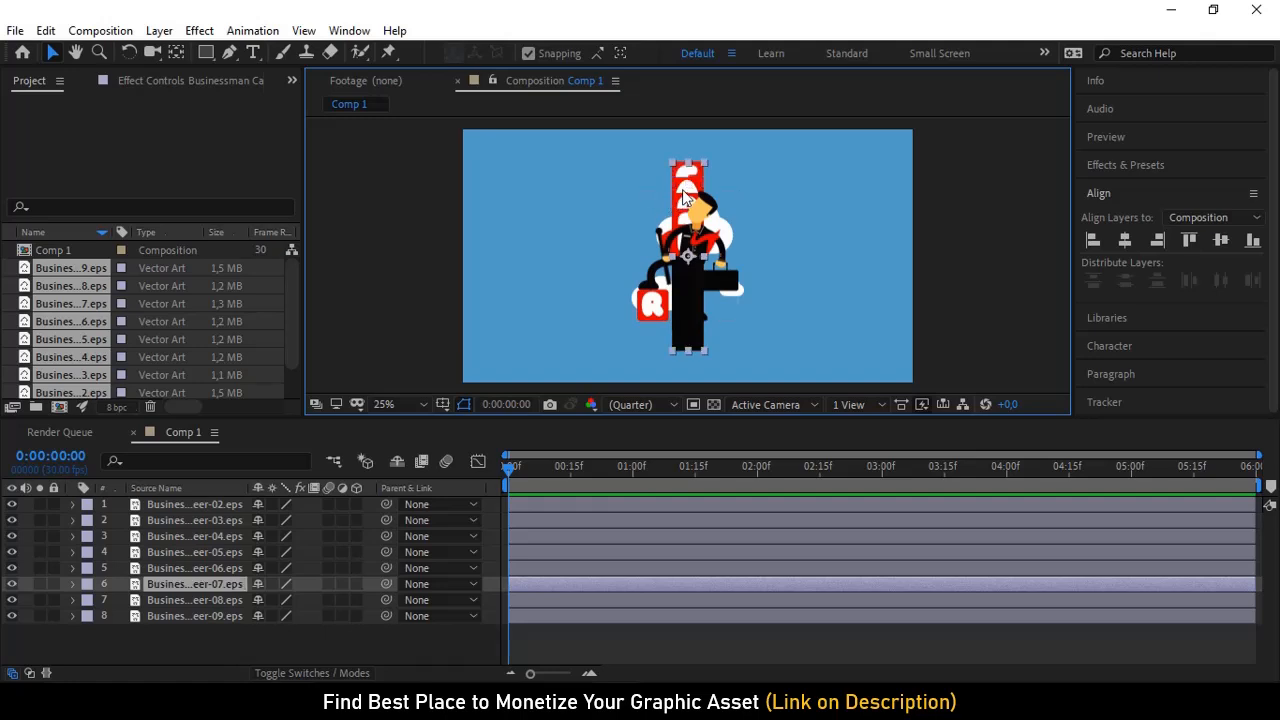
drag(688, 205, 487, 236)
key(ctrl+z)
Move the businessman toward the right side of the composition and pull the shorter E column out beside him
click(700, 265)
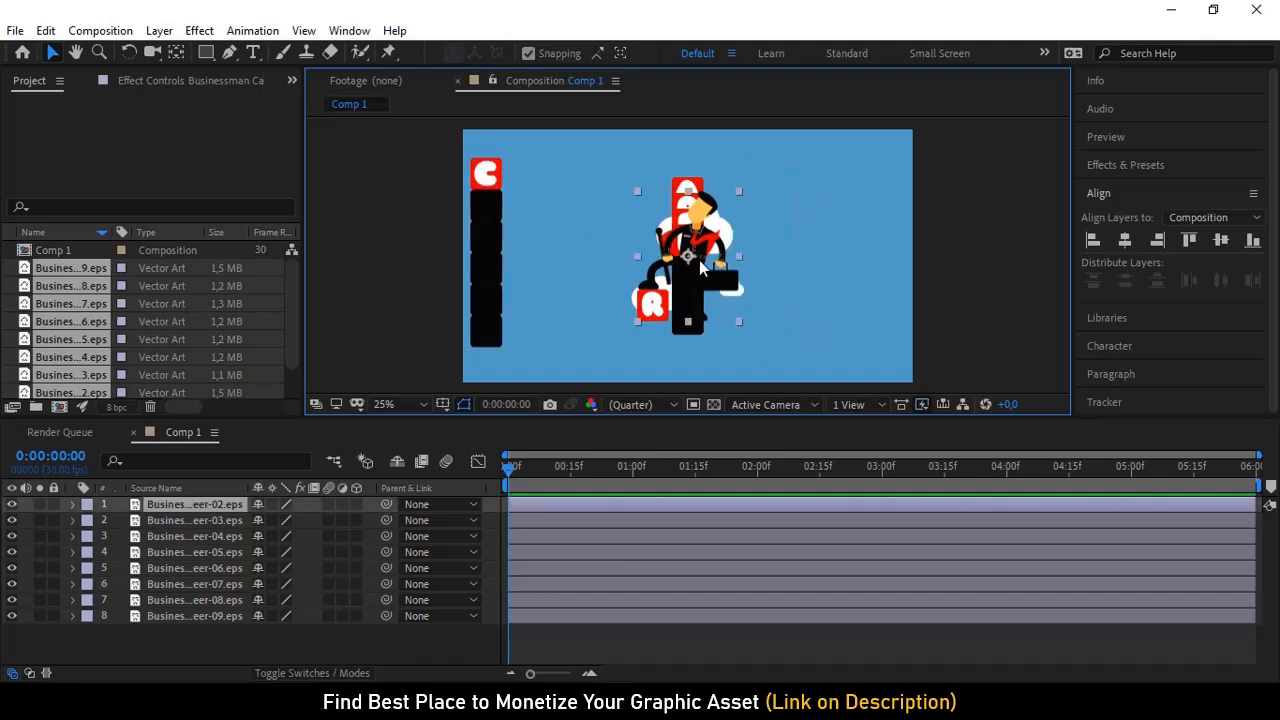
drag(702, 243, 820, 254)
click(690, 266)
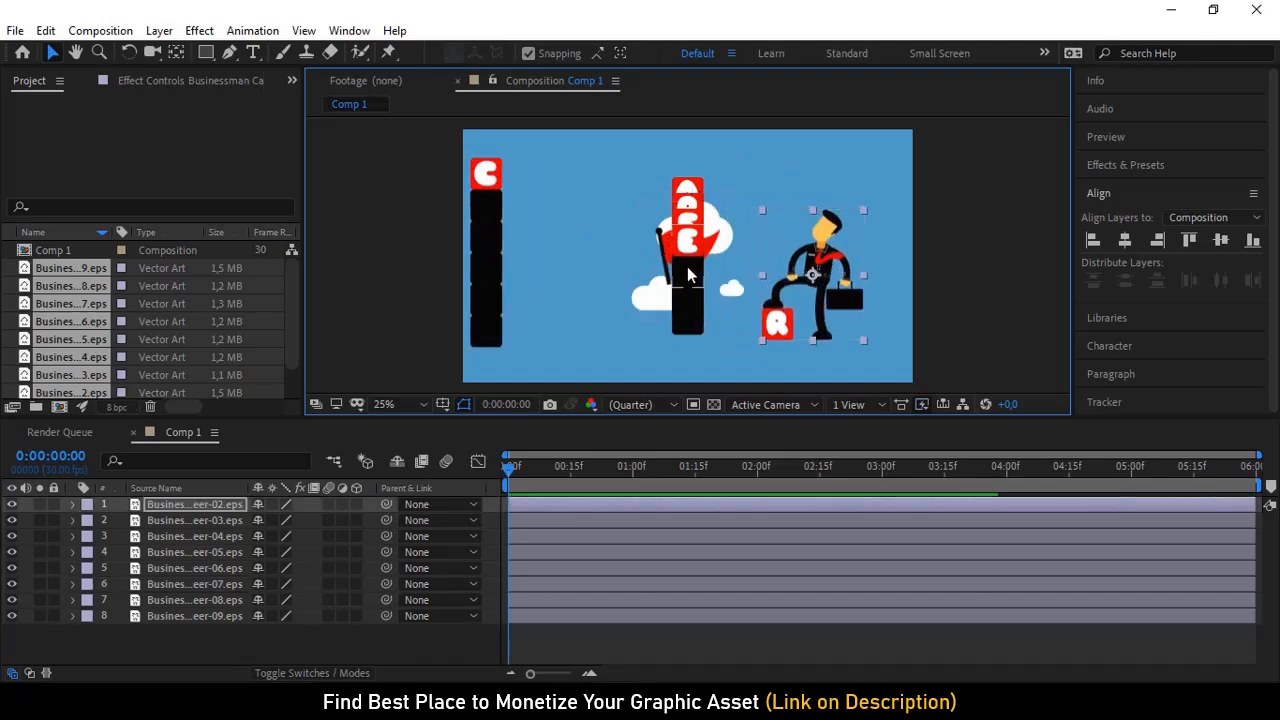
drag(687, 266, 743, 262)
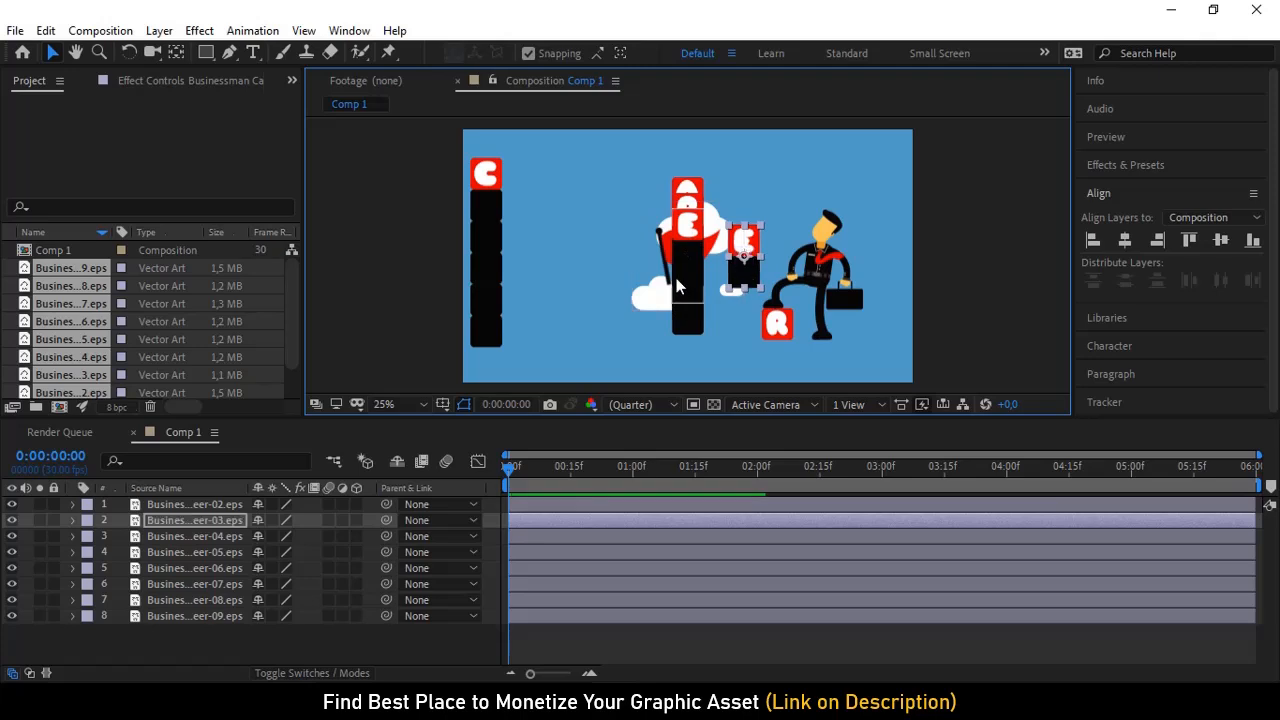
Move the taller E column and the R column out of the central stack to its left, with R nearer the C column
click(676, 278)
drag(677, 285, 609, 283)
drag(685, 222, 530, 222)
drag(592, 236, 618, 254)
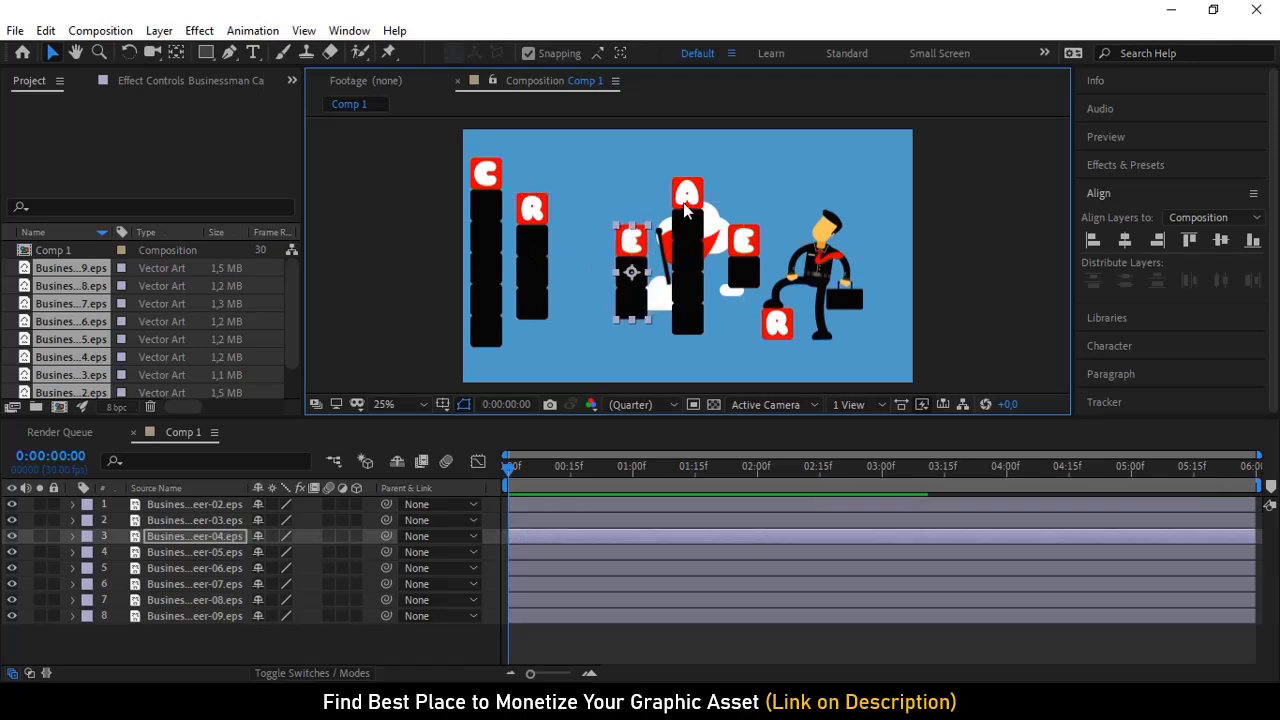
Arrange the A column between the C and R columns, and move the flag above the businessman
click(684, 202)
drag(686, 208, 525, 250)
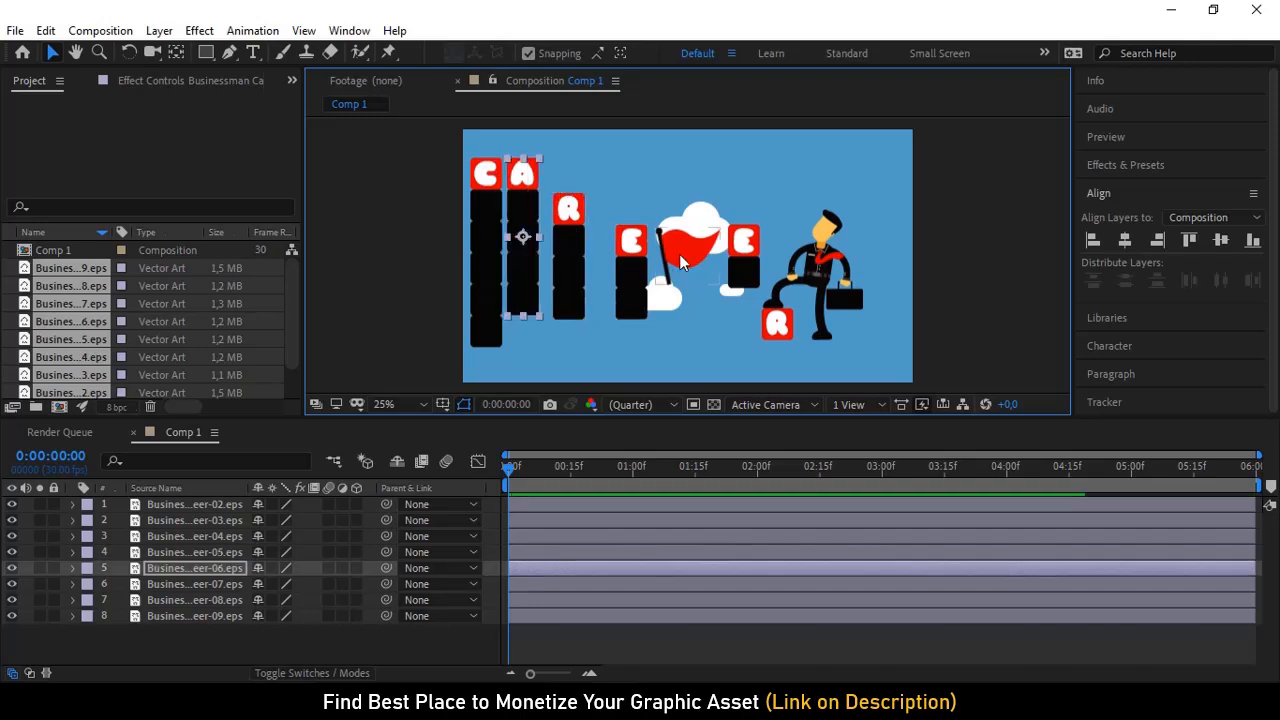
drag(680, 262, 810, 177)
Move the shorter E column beside the taller E column, and bring the businessman with his R block next to it
click(744, 262)
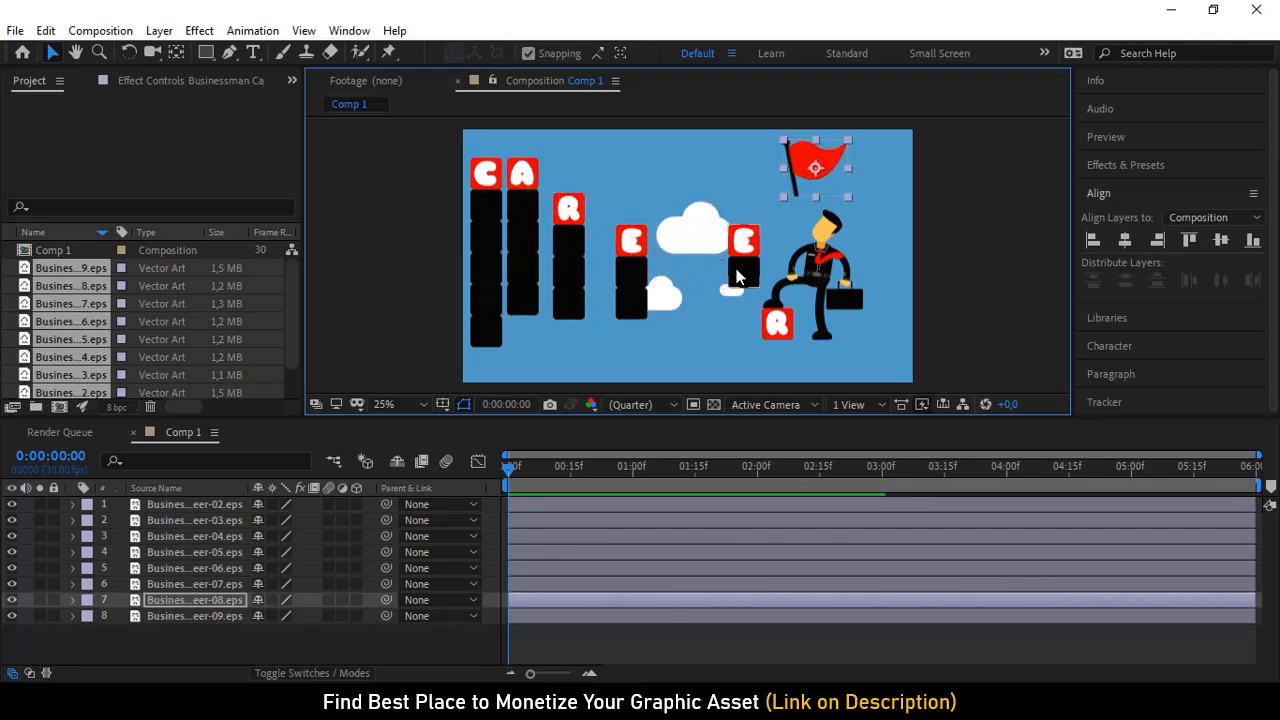
drag(744, 262, 688, 295)
click(775, 325)
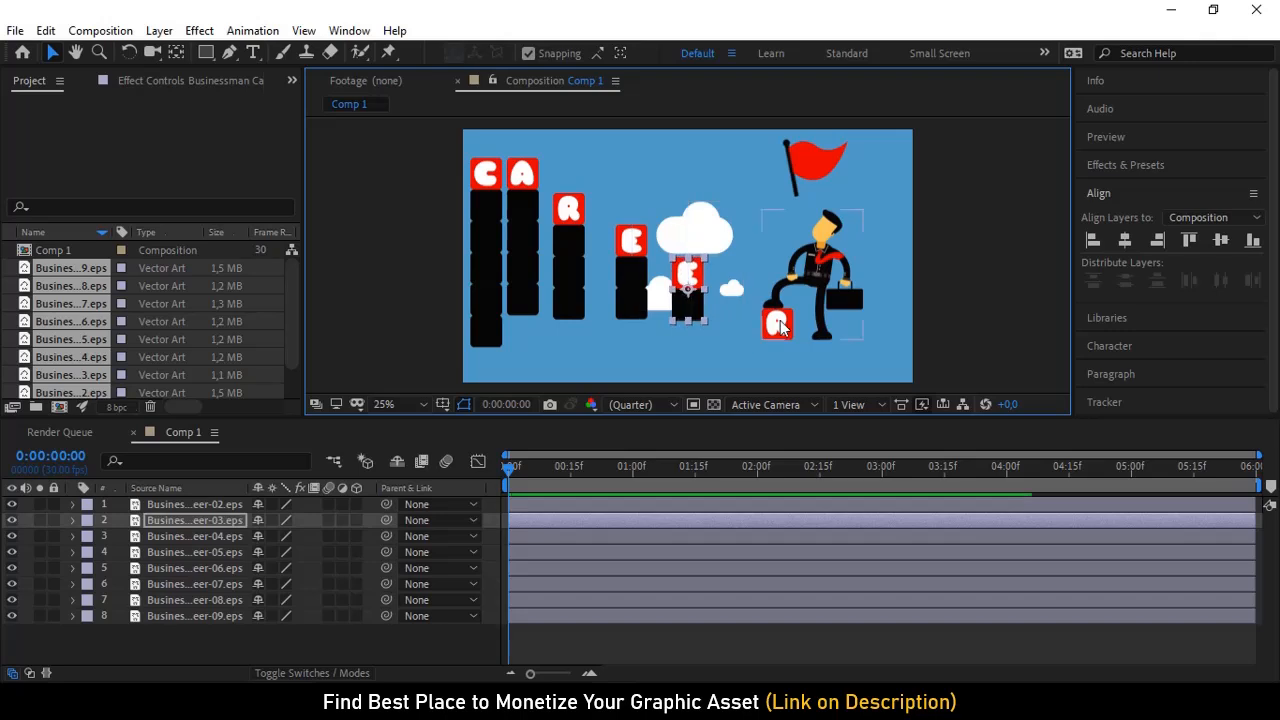
drag(745, 338, 742, 340)
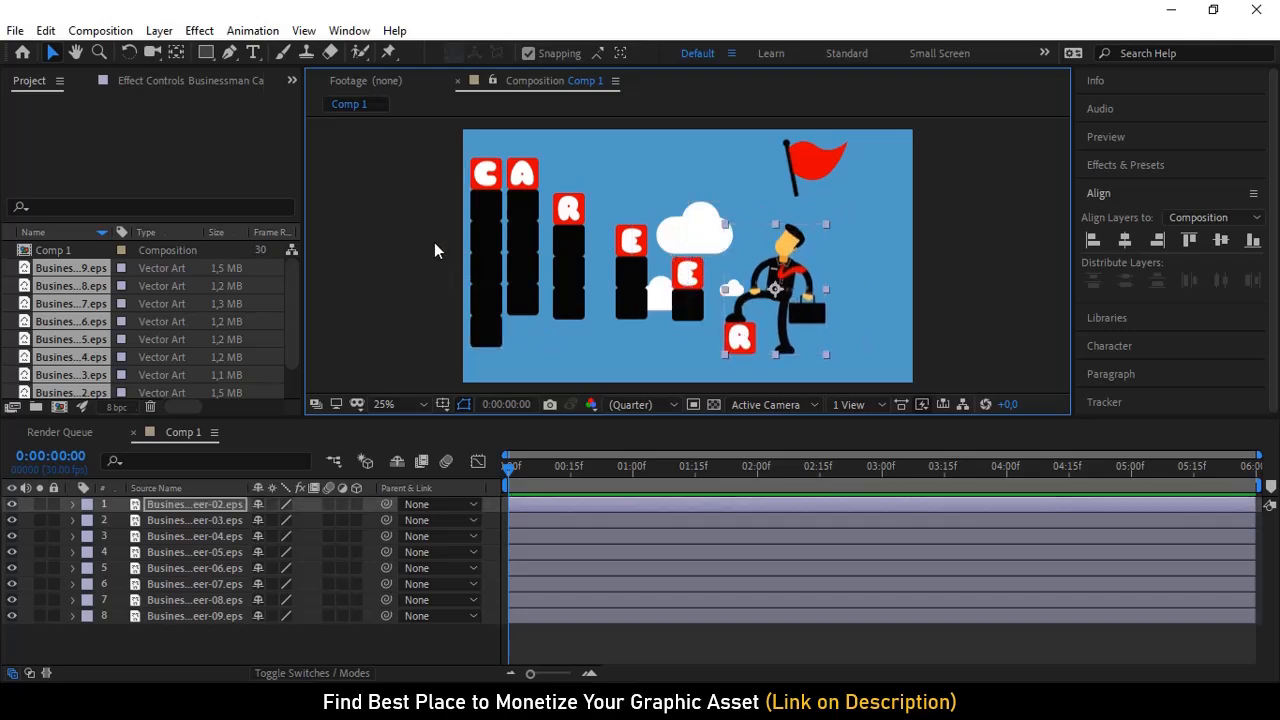
Align the five letter columns and the businessman to the bottom edge of the composition, excluding the clouds and flag
drag(434, 249, 804, 355)
shift+click(703, 221)
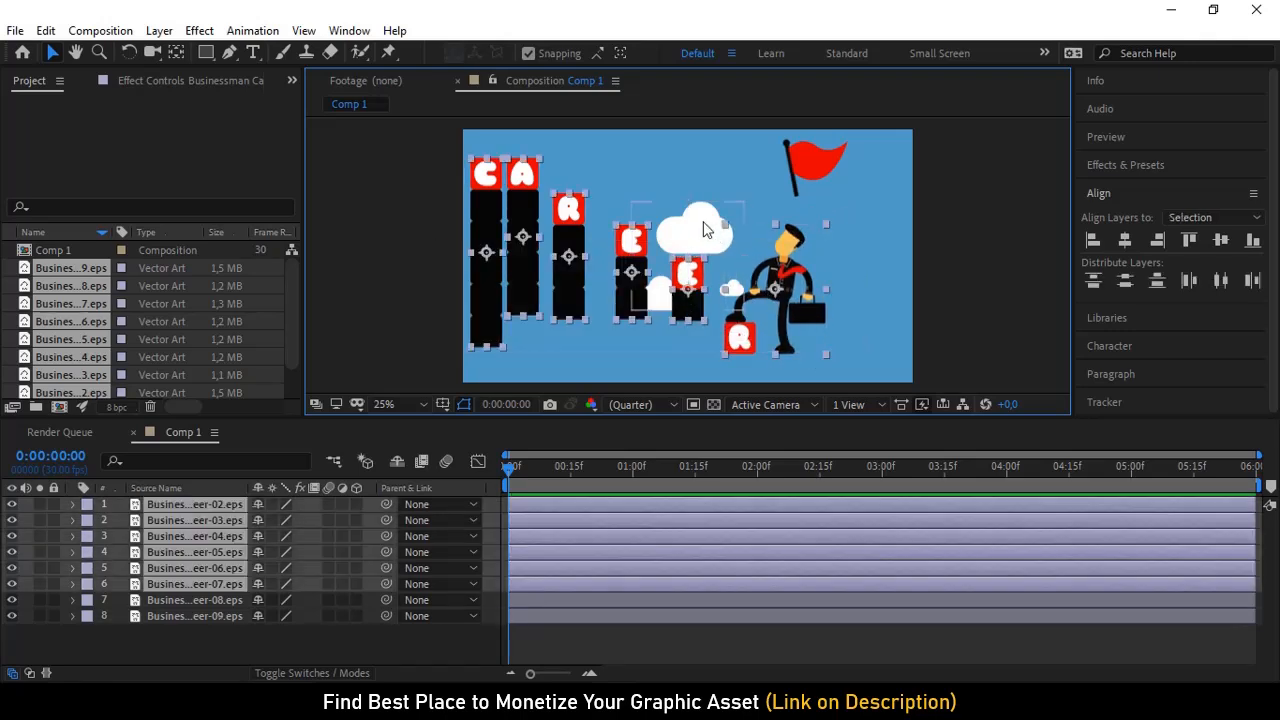
click(1256, 227)
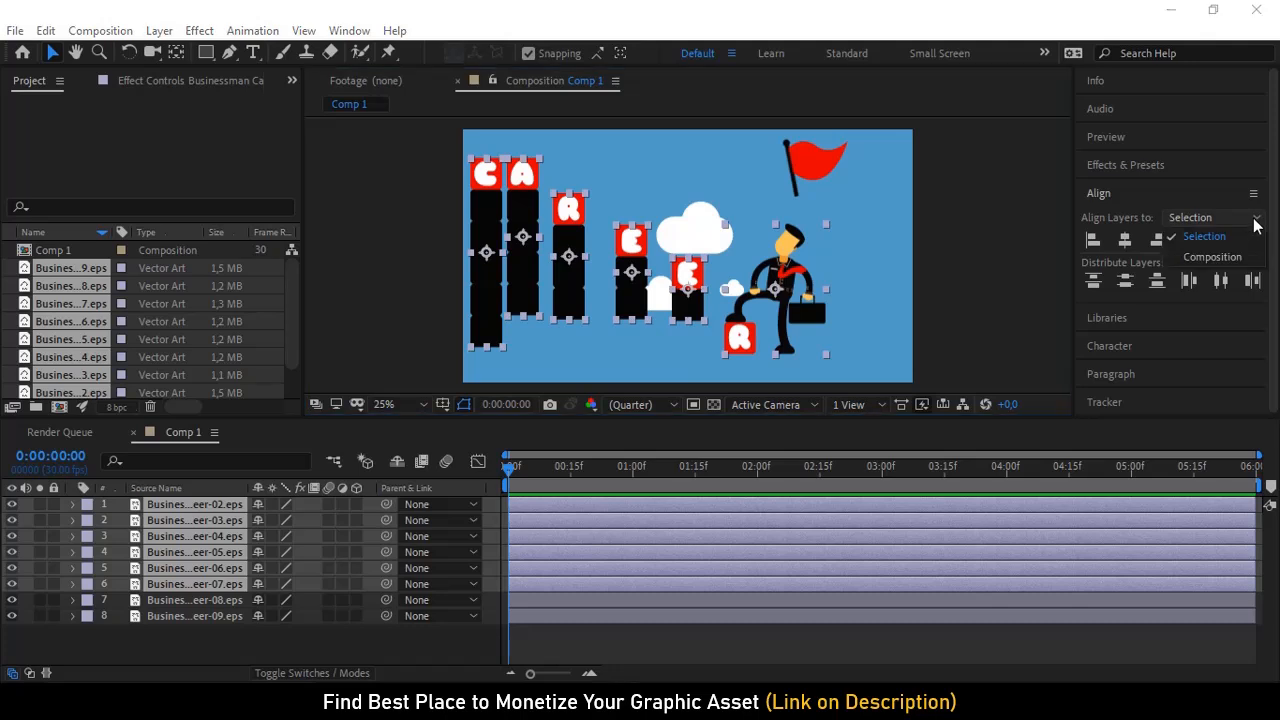
click(1248, 256)
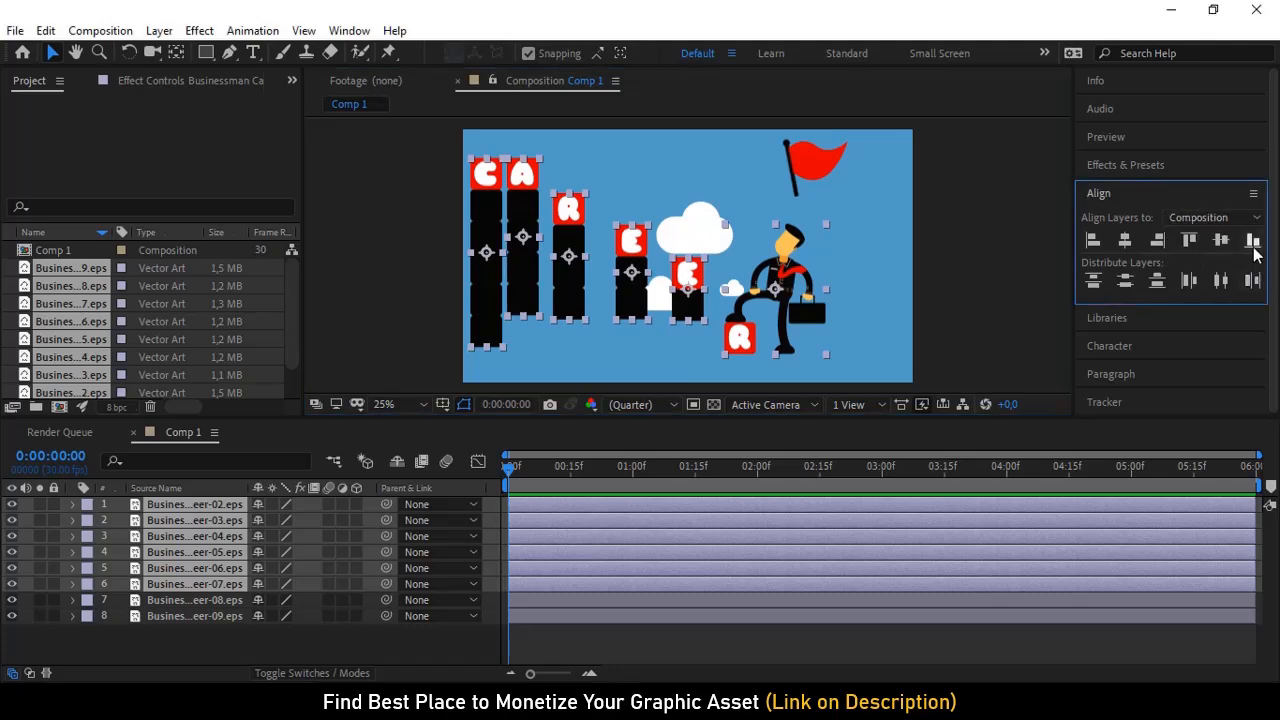
click(1252, 240)
click(1005, 306)
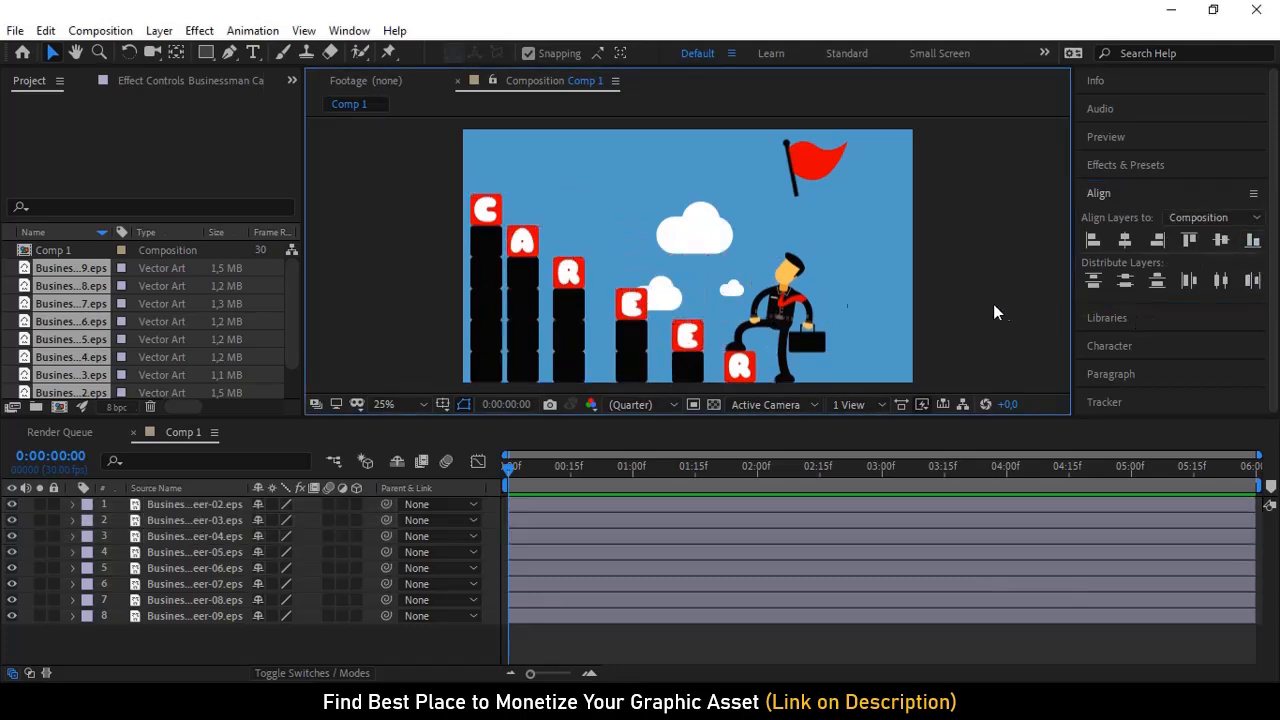
Move the C column to the composition's left edge and close up the A and R columns directly beside it
click(490, 305)
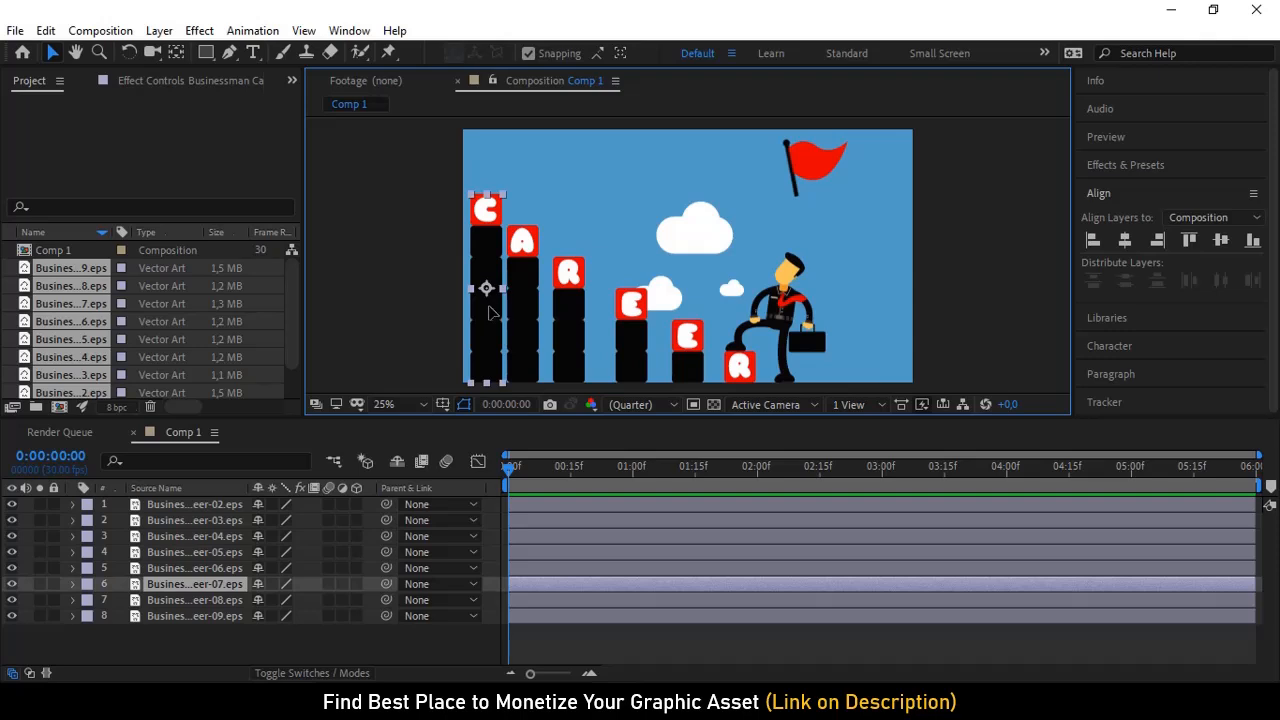
drag(493, 308, 541, 341)
click(522, 314)
click(561, 329)
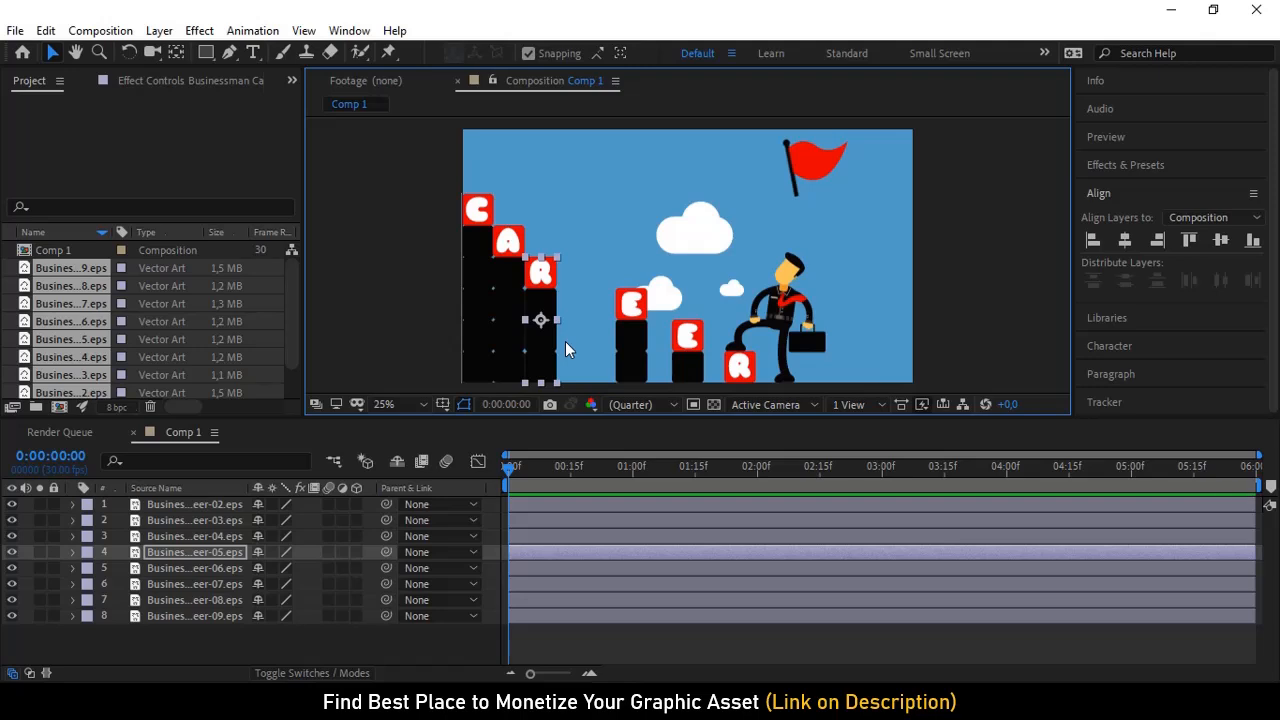
Move the taller E column flush against the R column, fine-tuning its horizontal position in small nudges
click(619, 345)
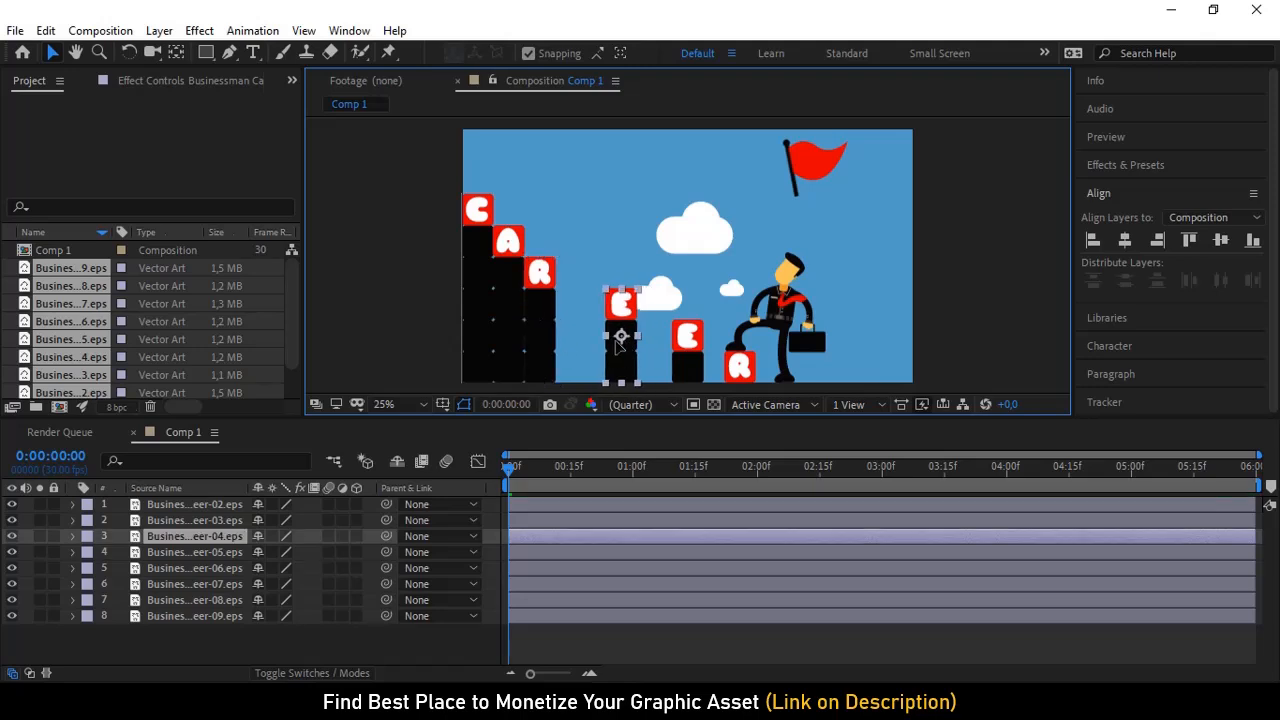
drag(617, 343, 586, 343)
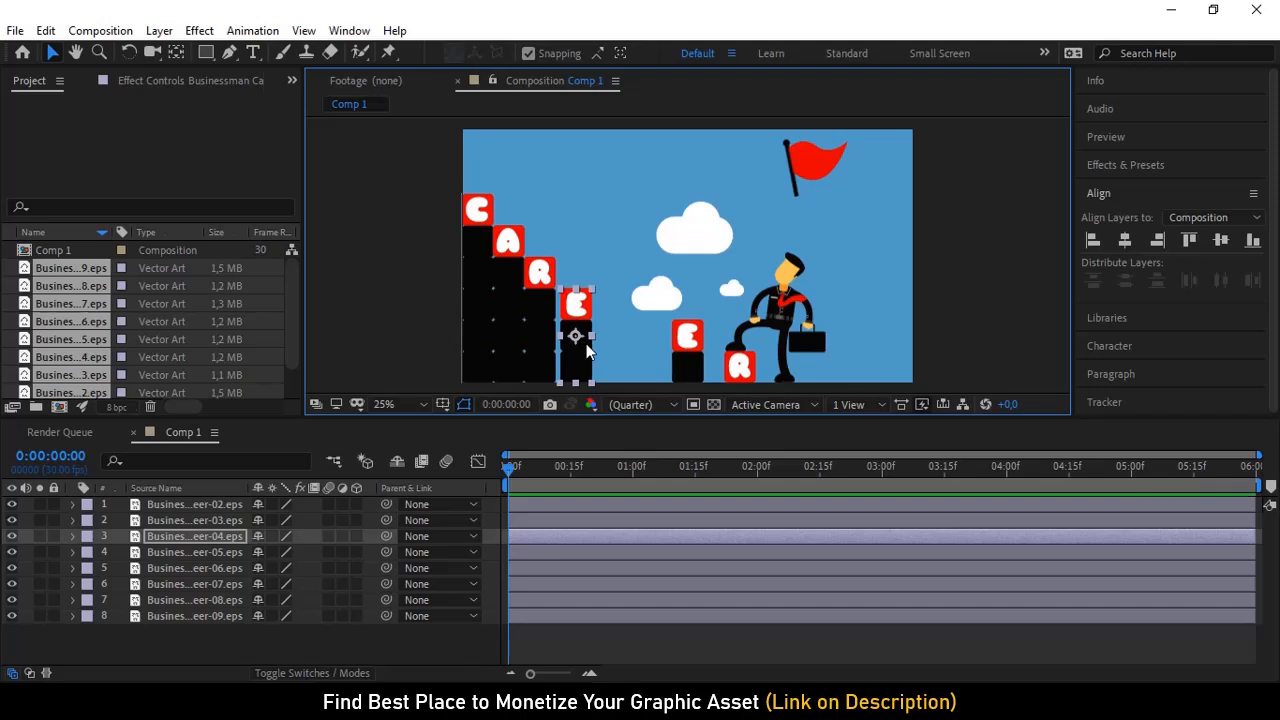
key(Left)
key(Left)
key(Left)
key(Left)
key(Left)
key(Left)
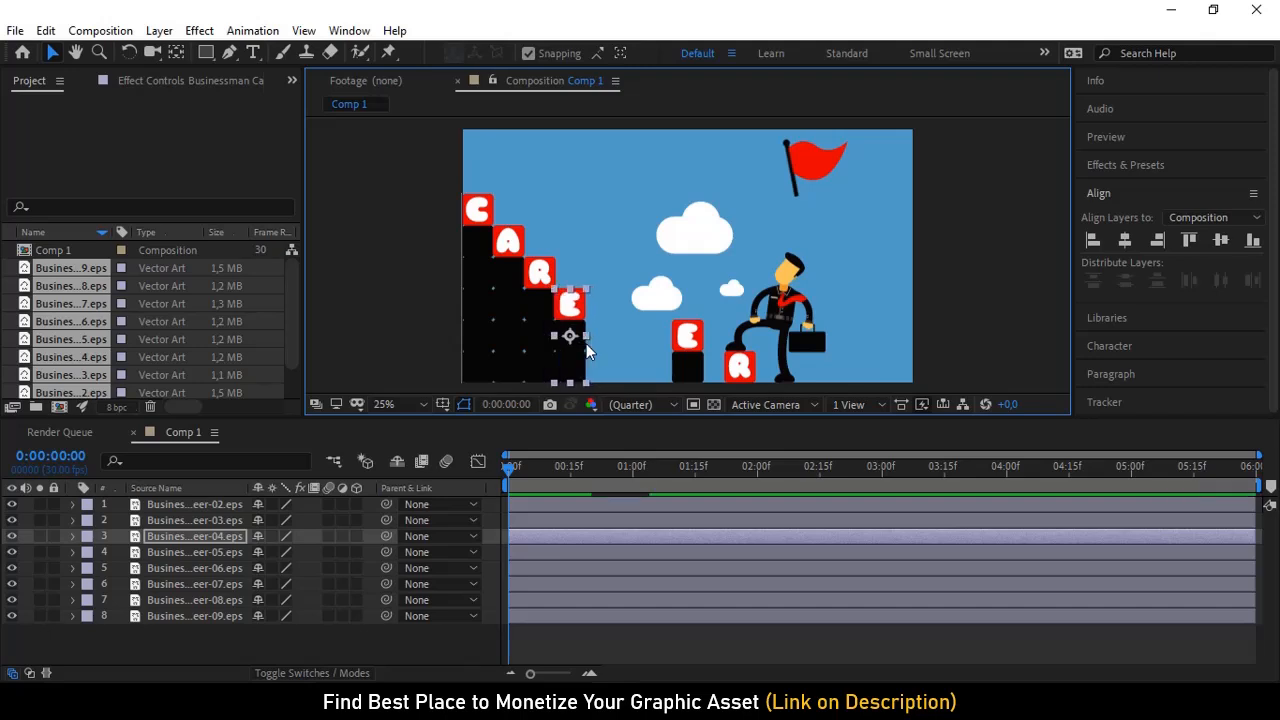
key(Right)
key(Right)
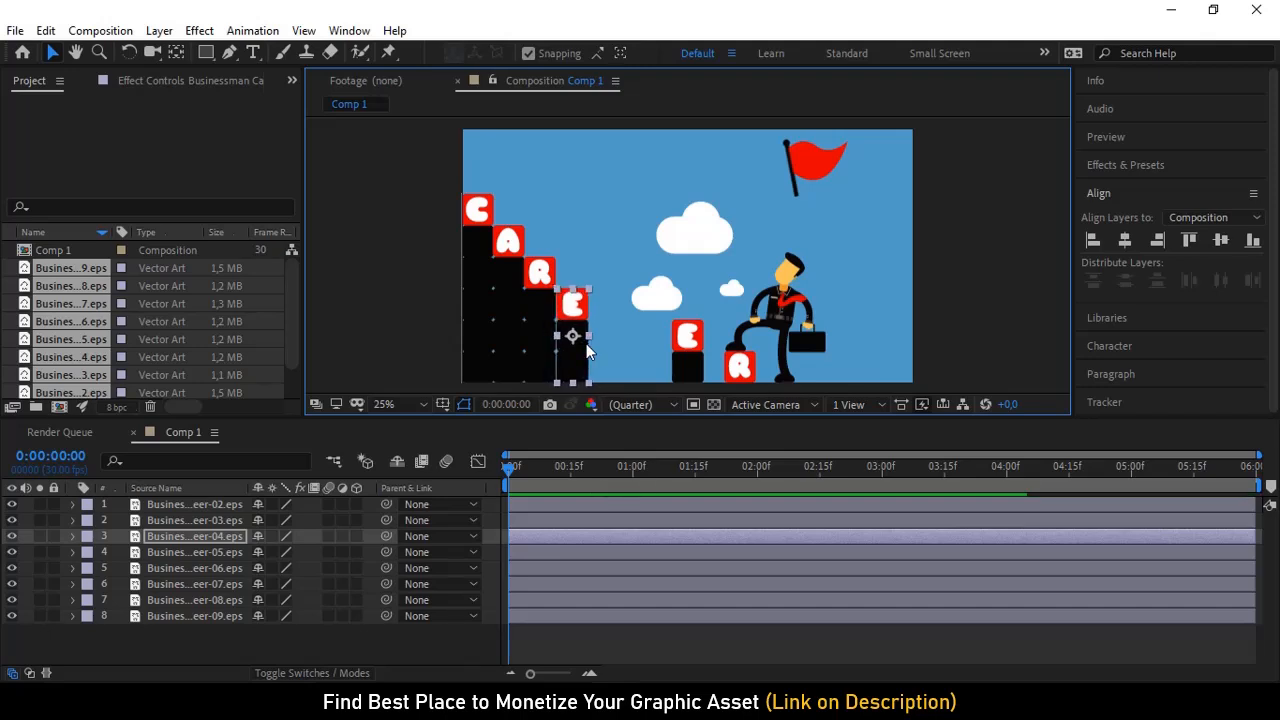
Place the shorter E column flush against the taller E column, and the businessman with his R block flush against it
drag(686, 346, 600, 349)
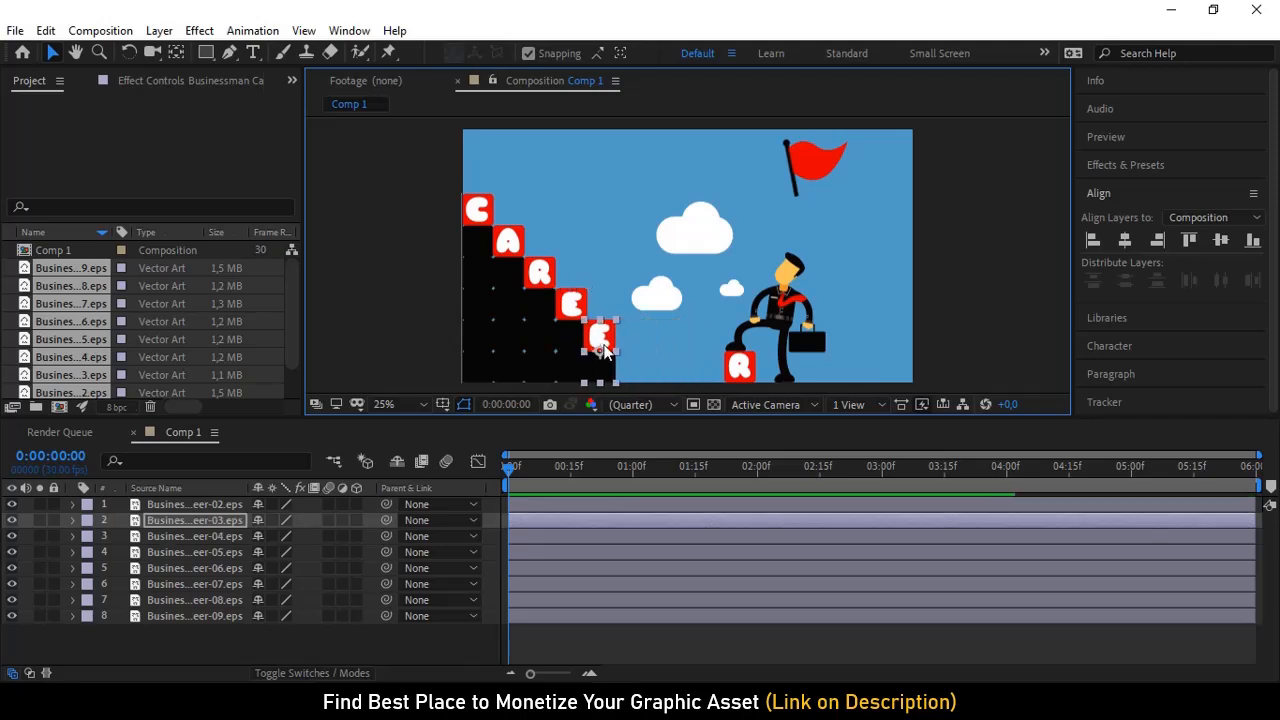
key(Right)
key(Right)
key(Right)
key(Right)
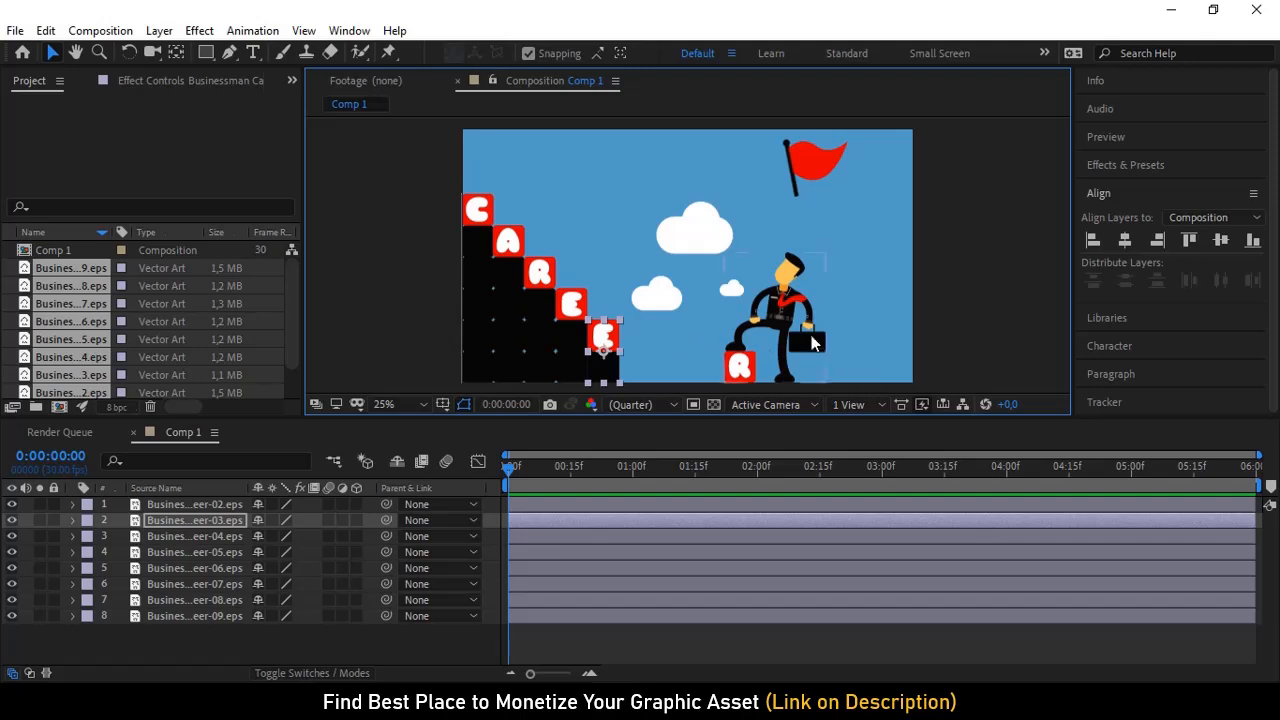
click(962, 338)
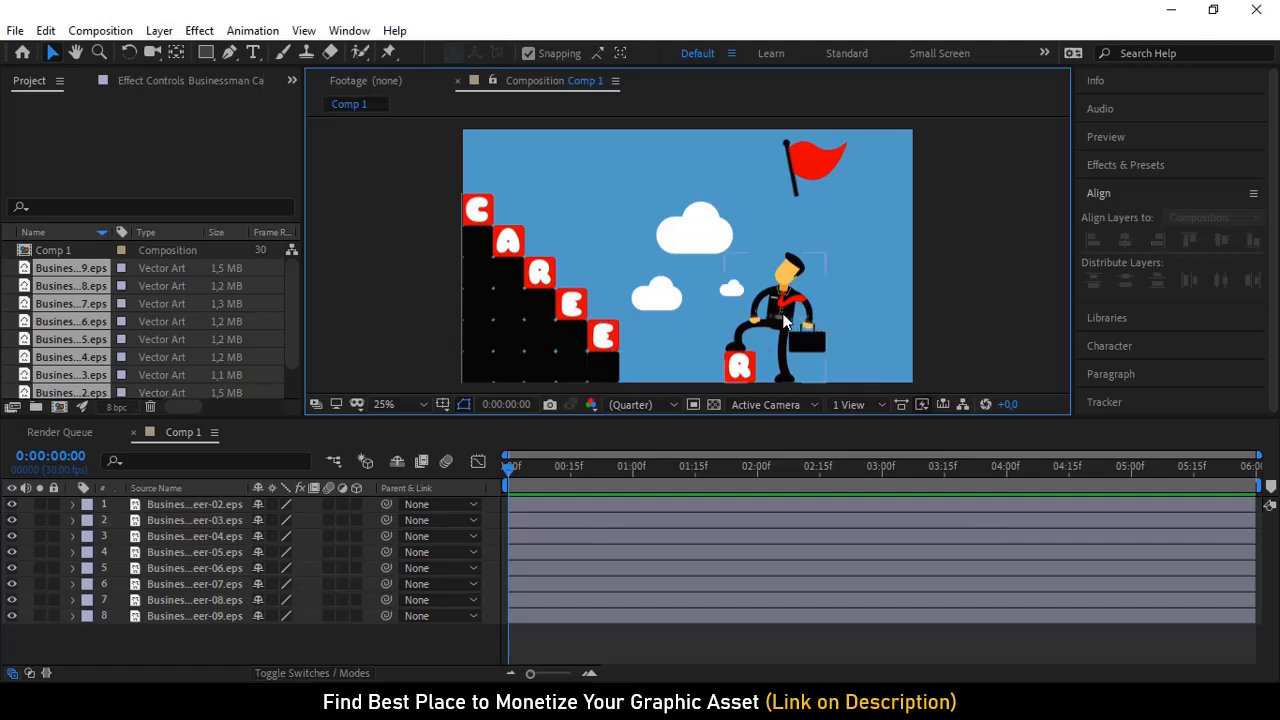
click(611, 354)
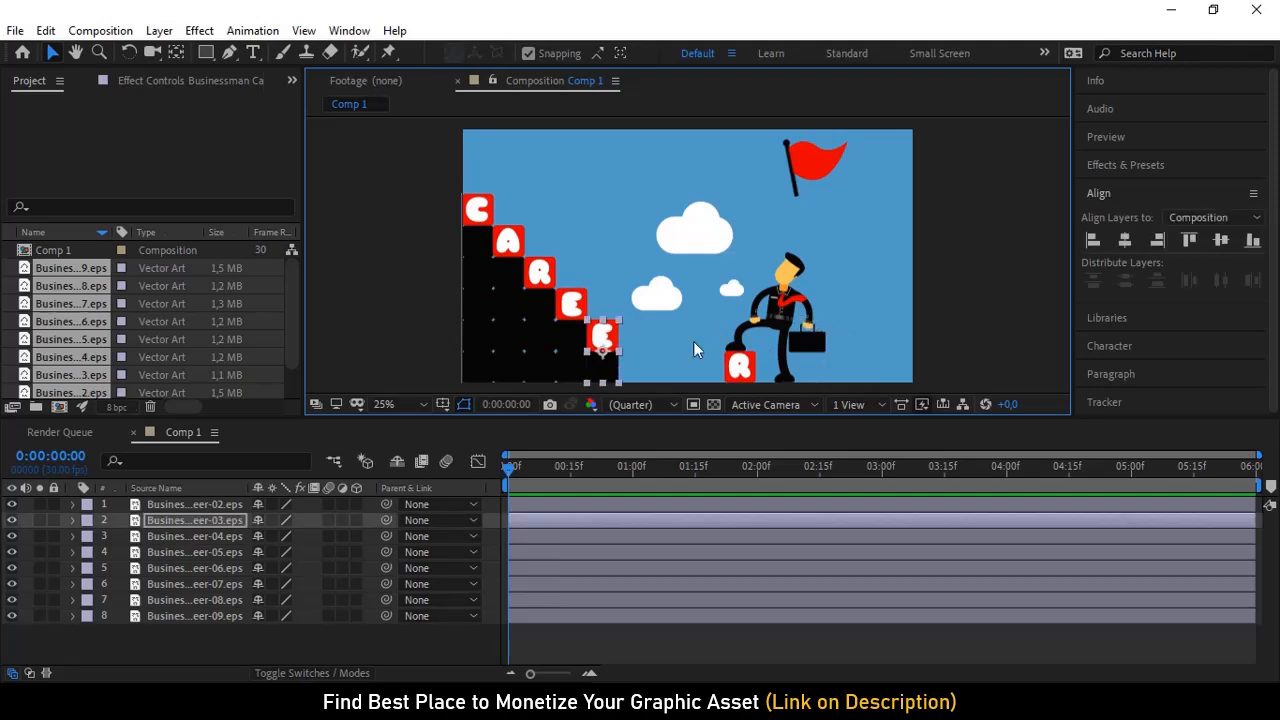
drag(775, 318, 668, 315)
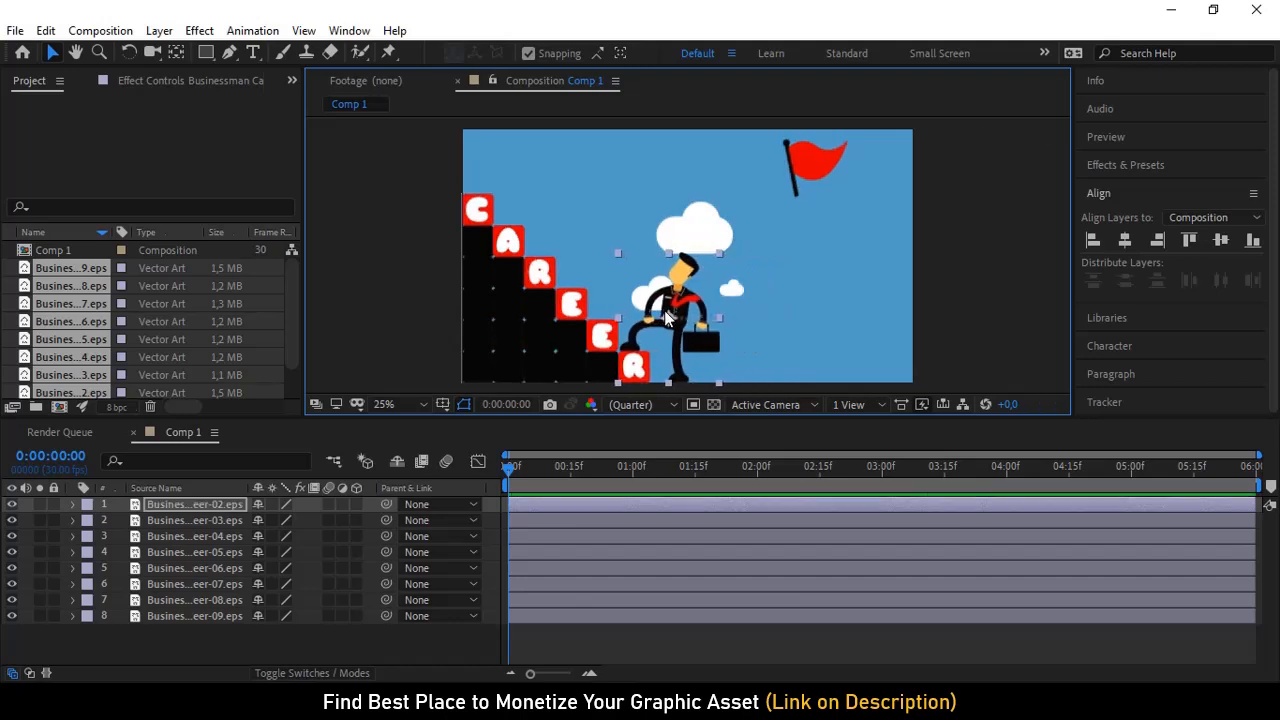
Stand the flag on top of the C column and move the clouds to the upper-right corner of the composition
drag(698, 230, 675, 162)
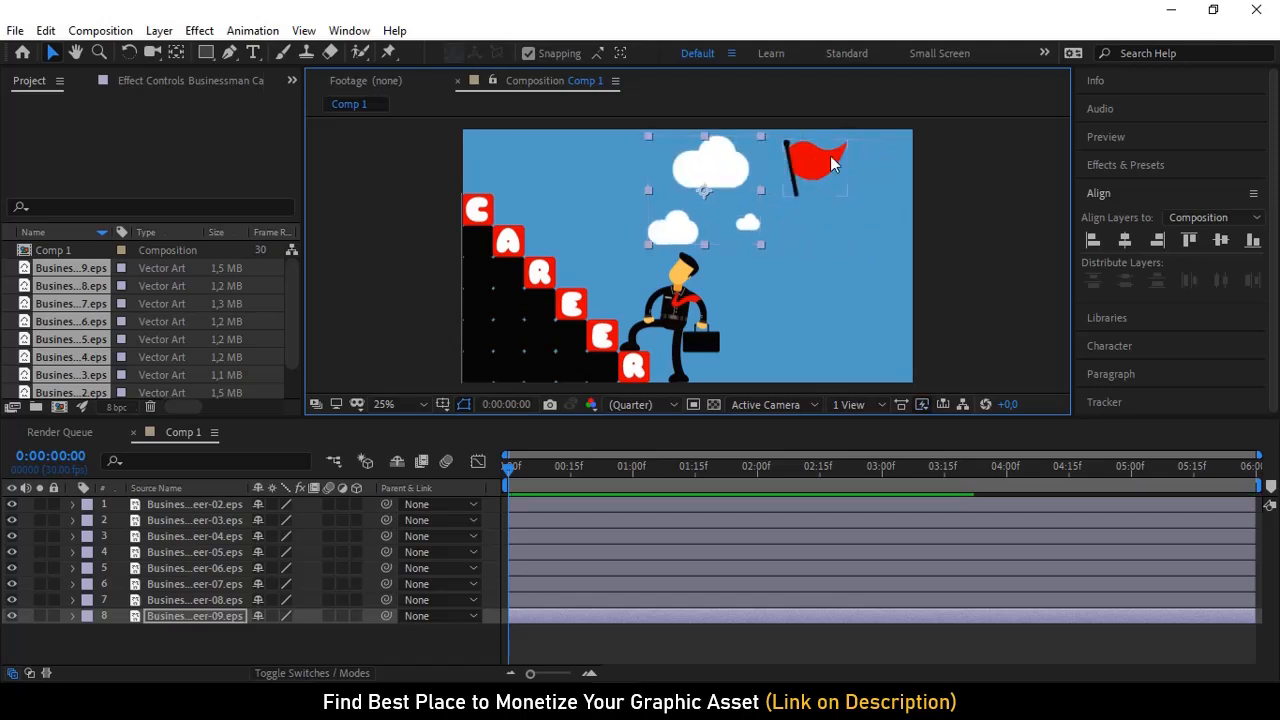
drag(830, 161, 517, 162)
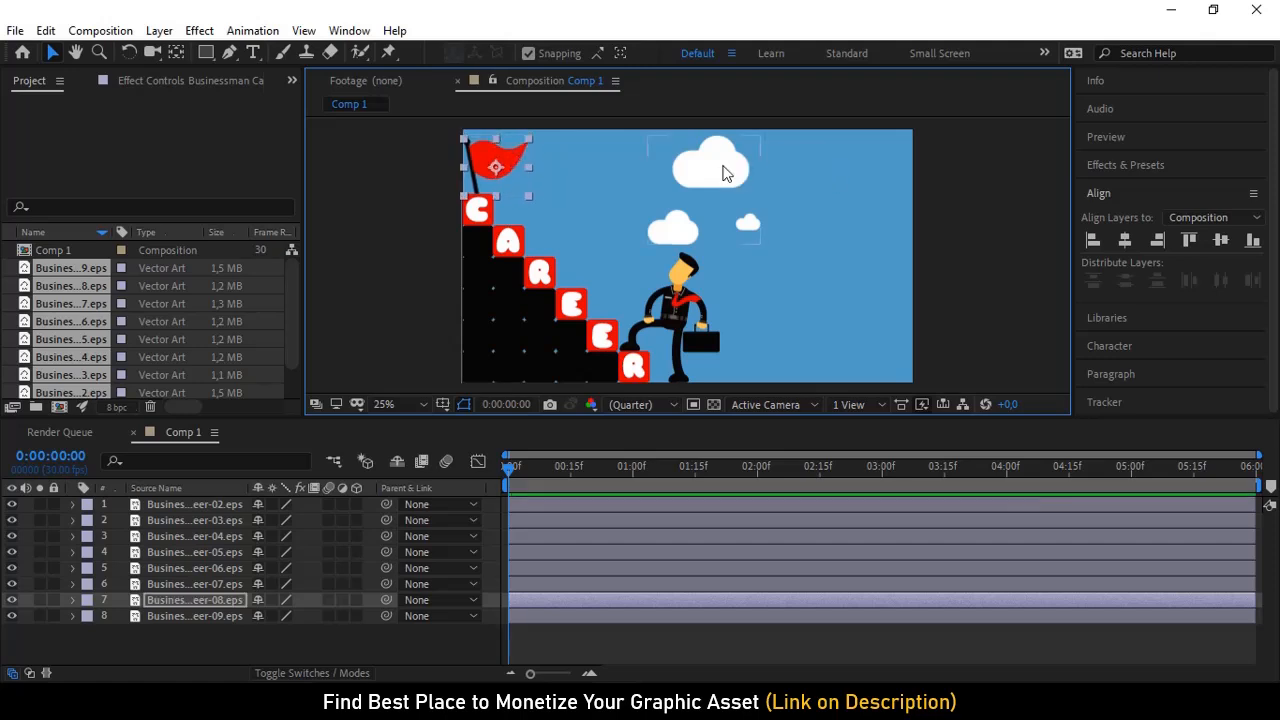
drag(726, 174, 863, 174)
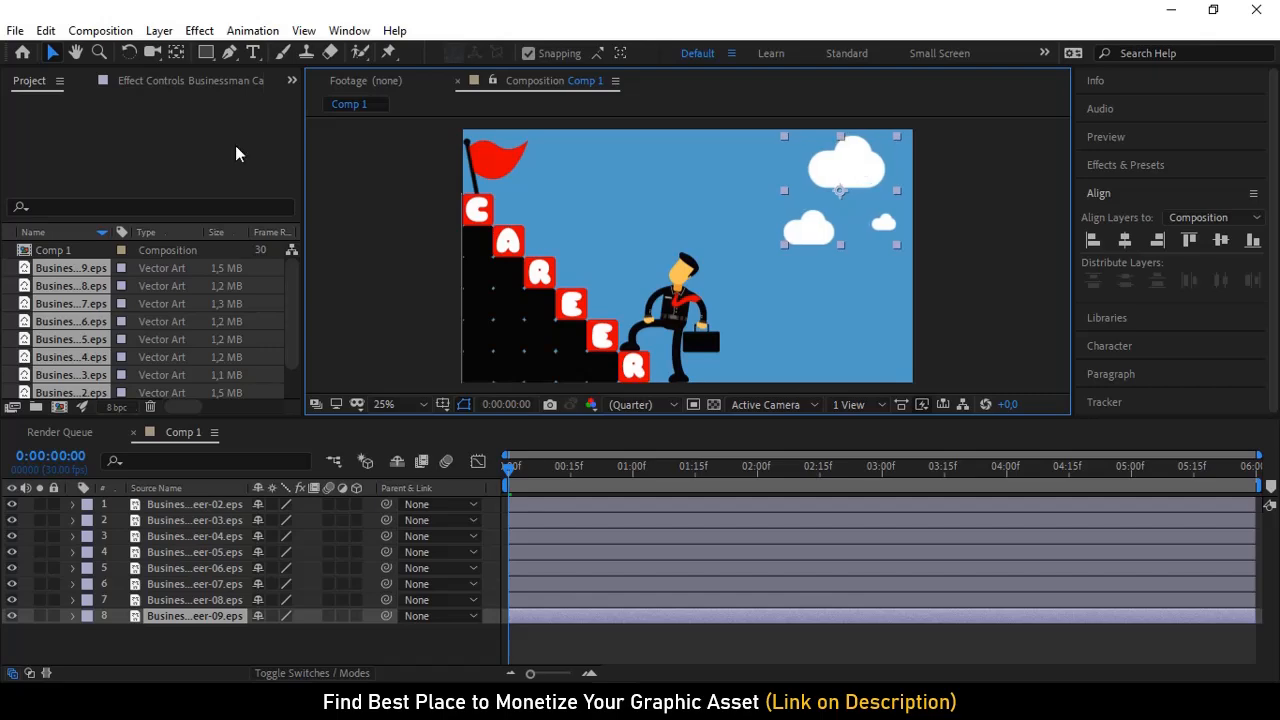
Set the anchor points of all layers except the clouds to bottom centre with Animation Composer - Anchor Point Mover
drag(366, 146, 734, 379)
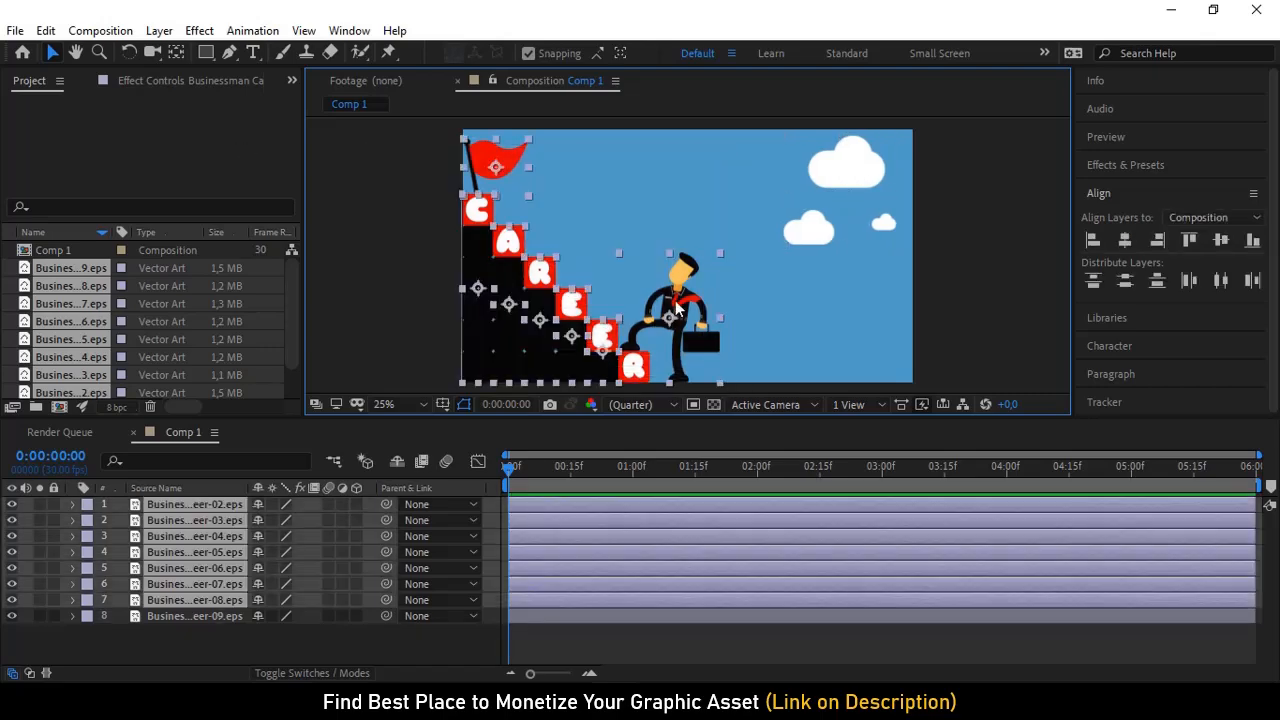
click(349, 30)
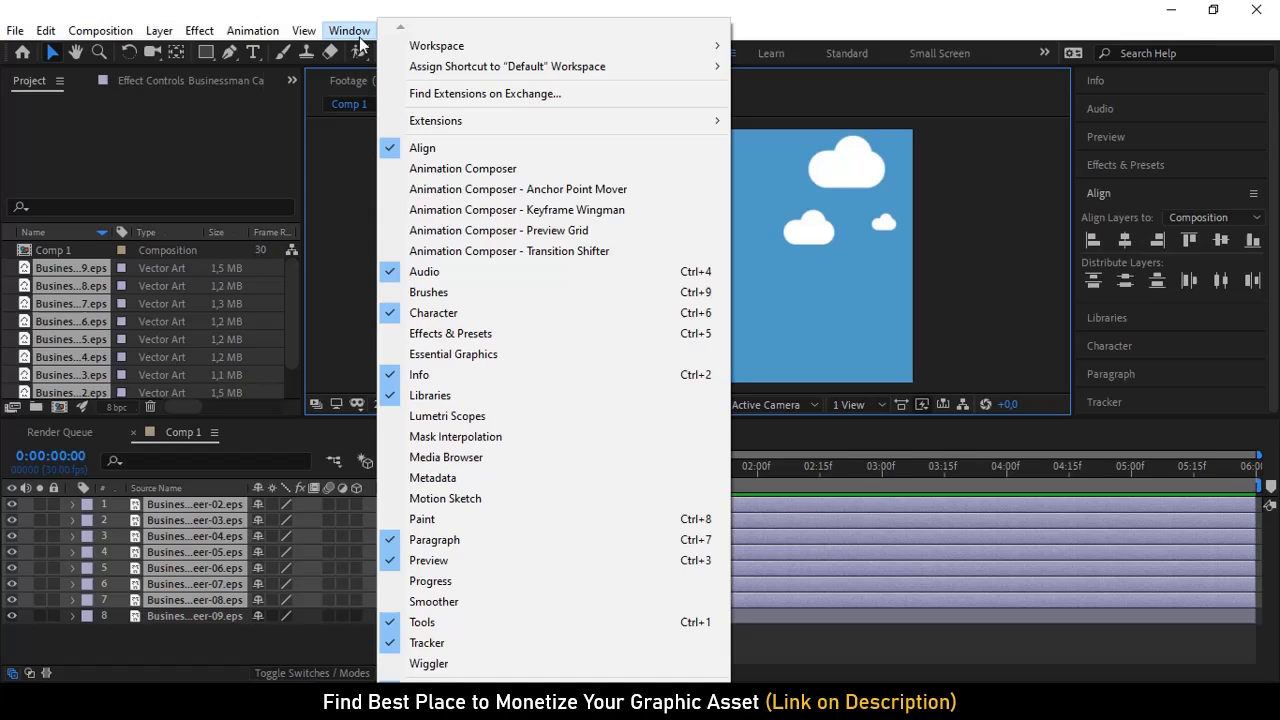
click(500, 189)
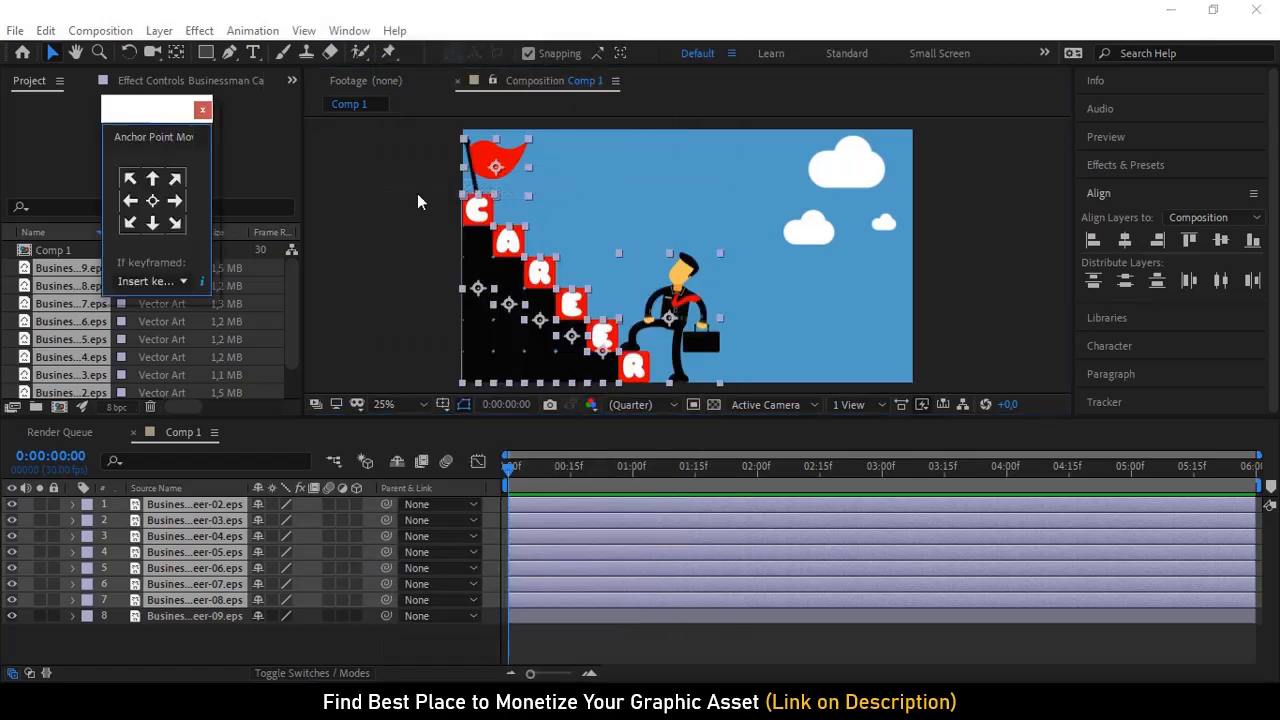
click(153, 224)
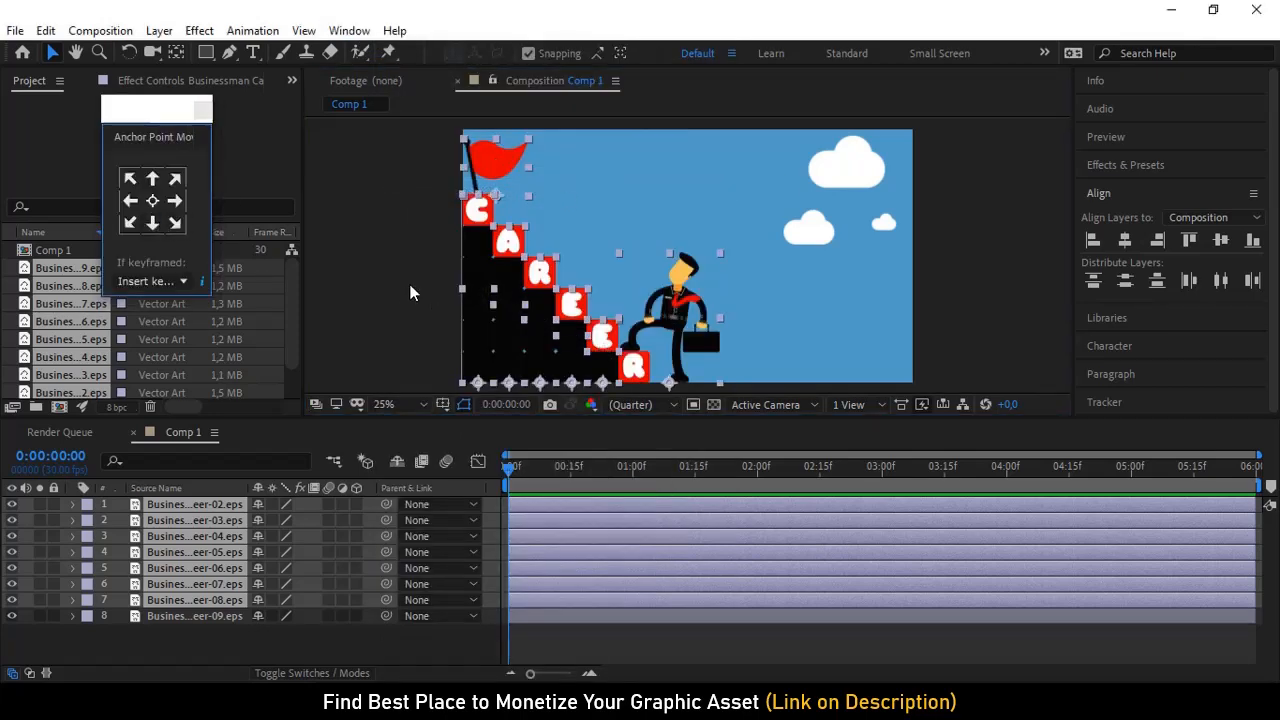
click(450, 256)
Move the flag's anchor point to the base of its pole
click(495, 178)
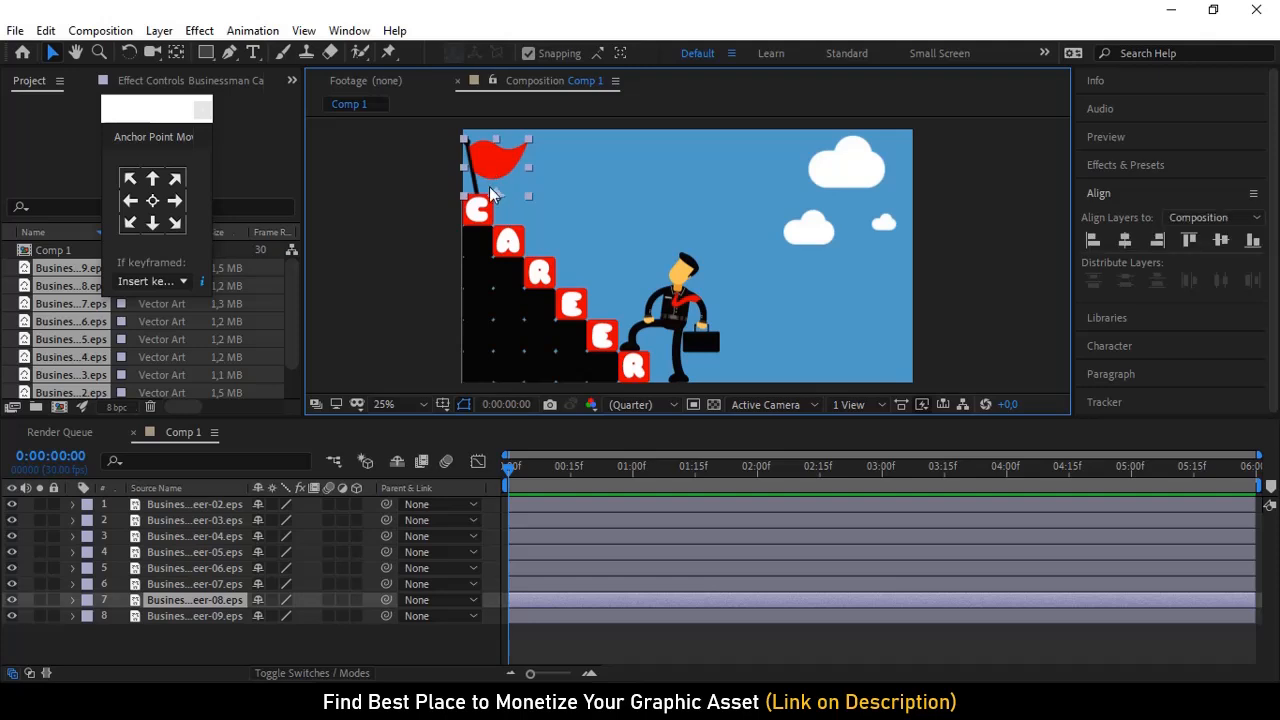
click(185, 52)
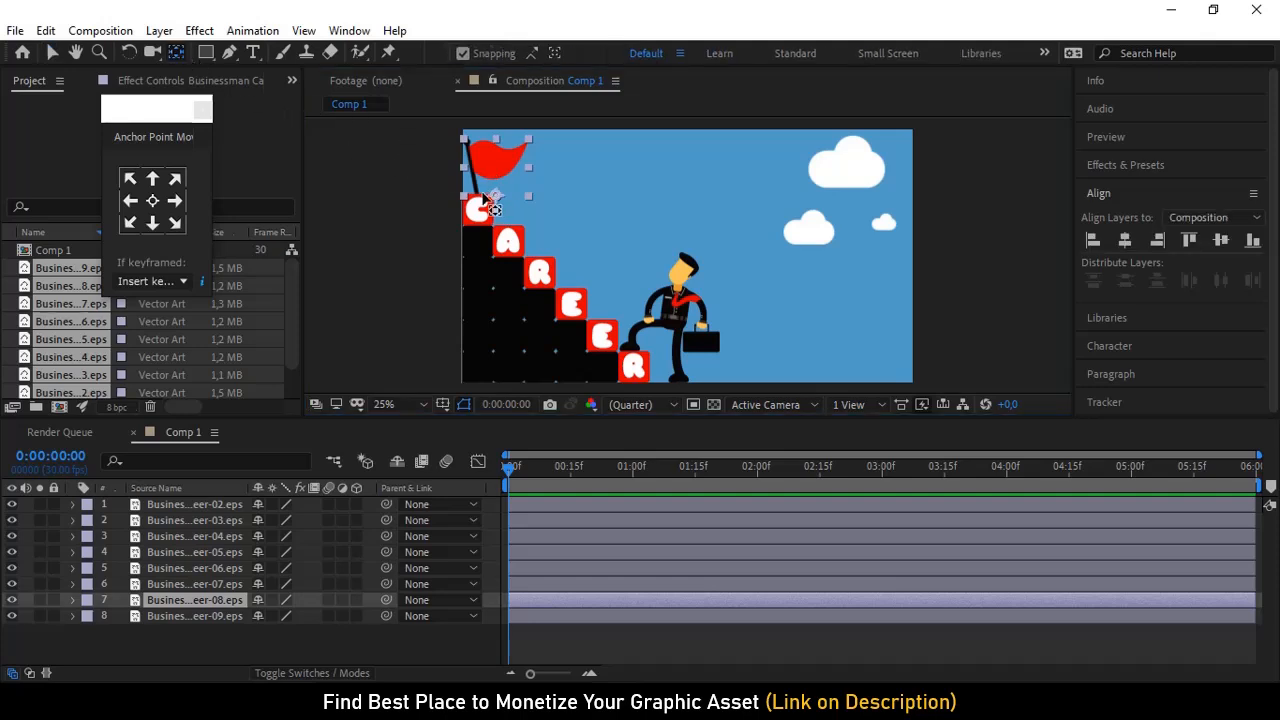
drag(496, 198, 481, 202)
key(ctrl+z)
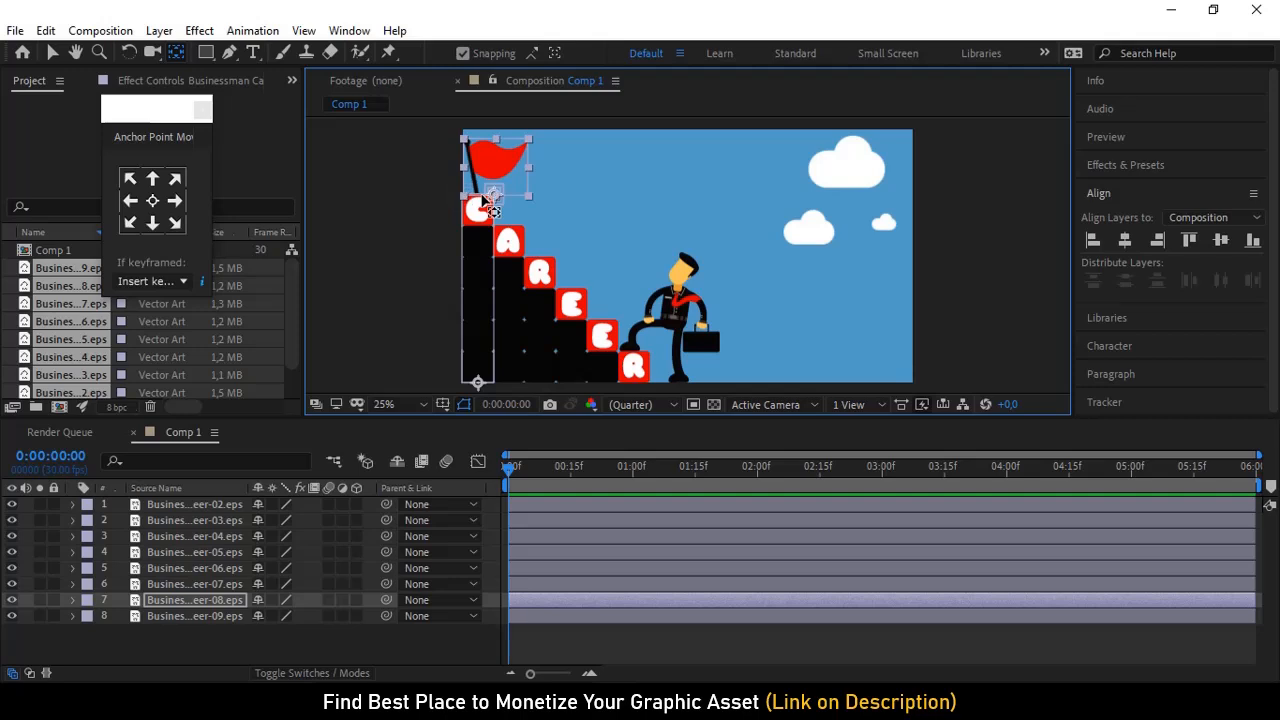
key(period)
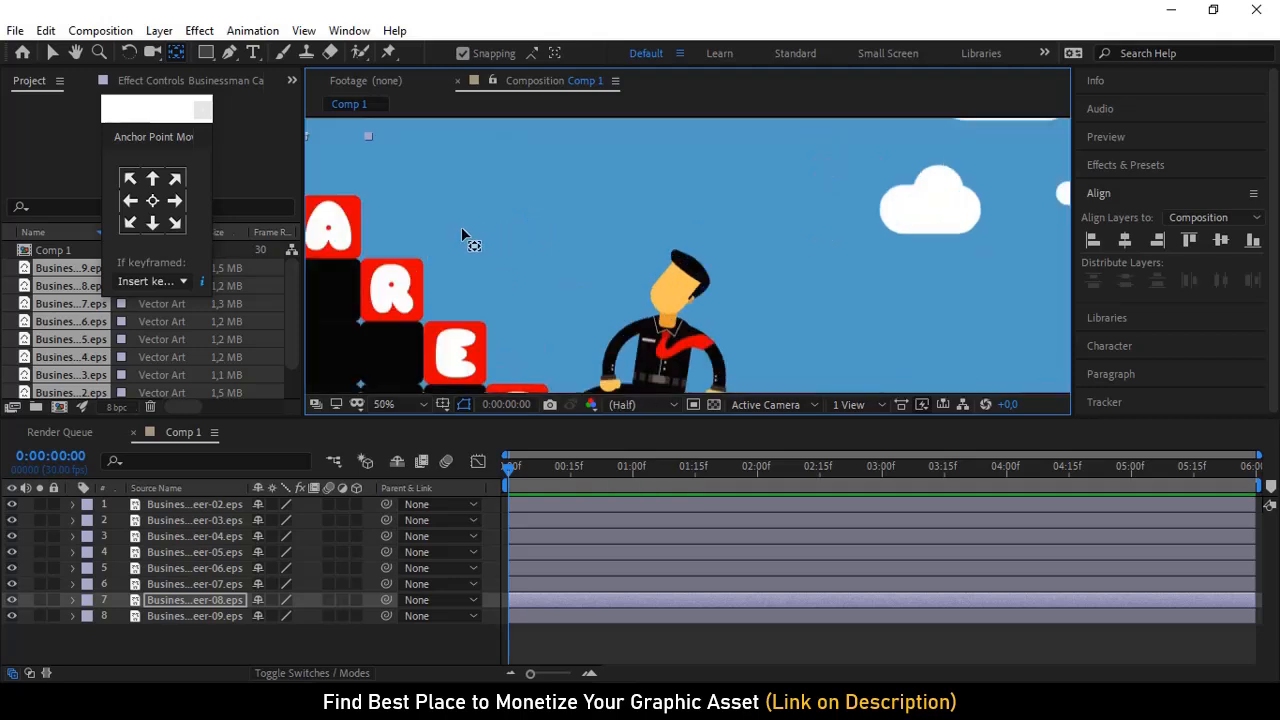
drag(462, 230, 697, 337)
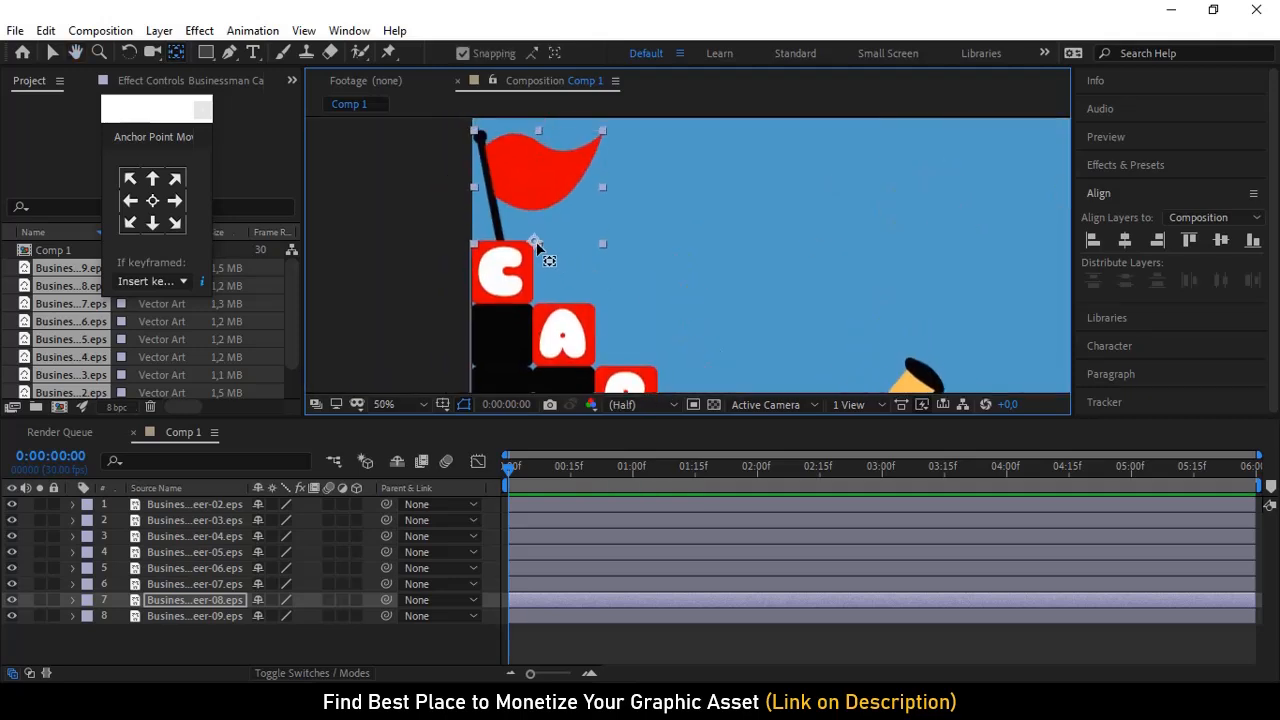
drag(533, 243, 508, 245)
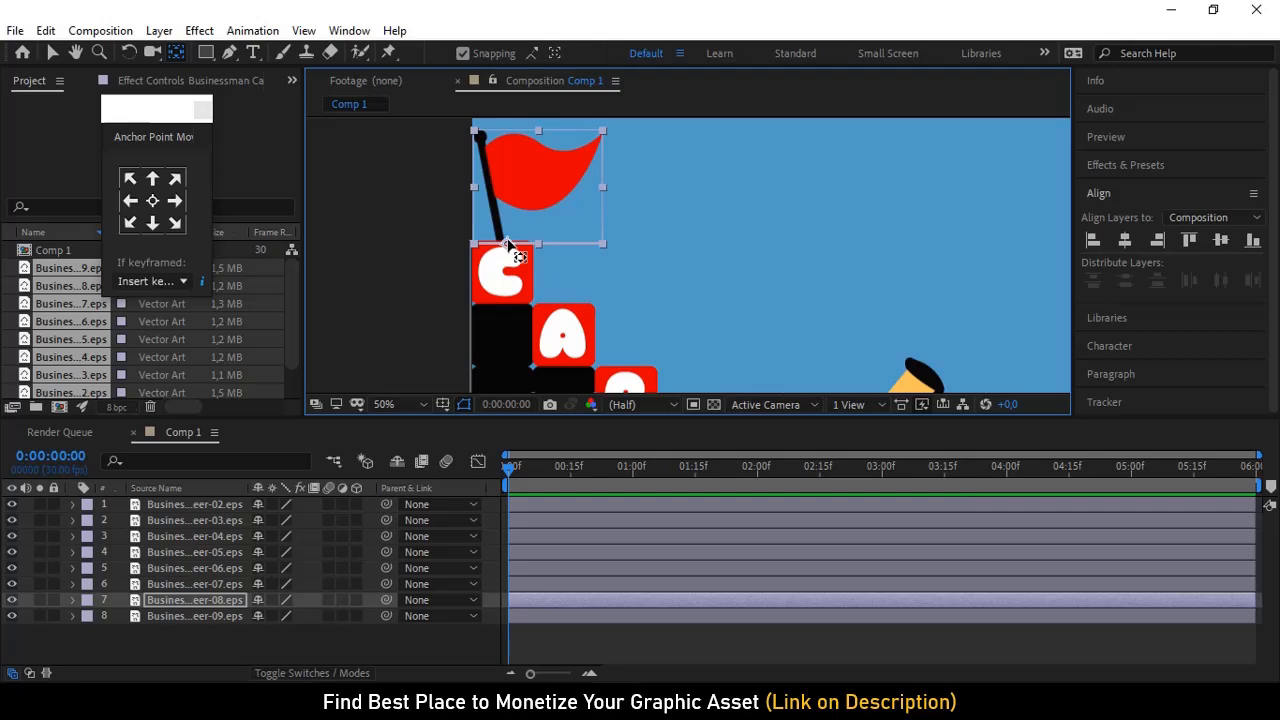
click(429, 251)
key(comma)
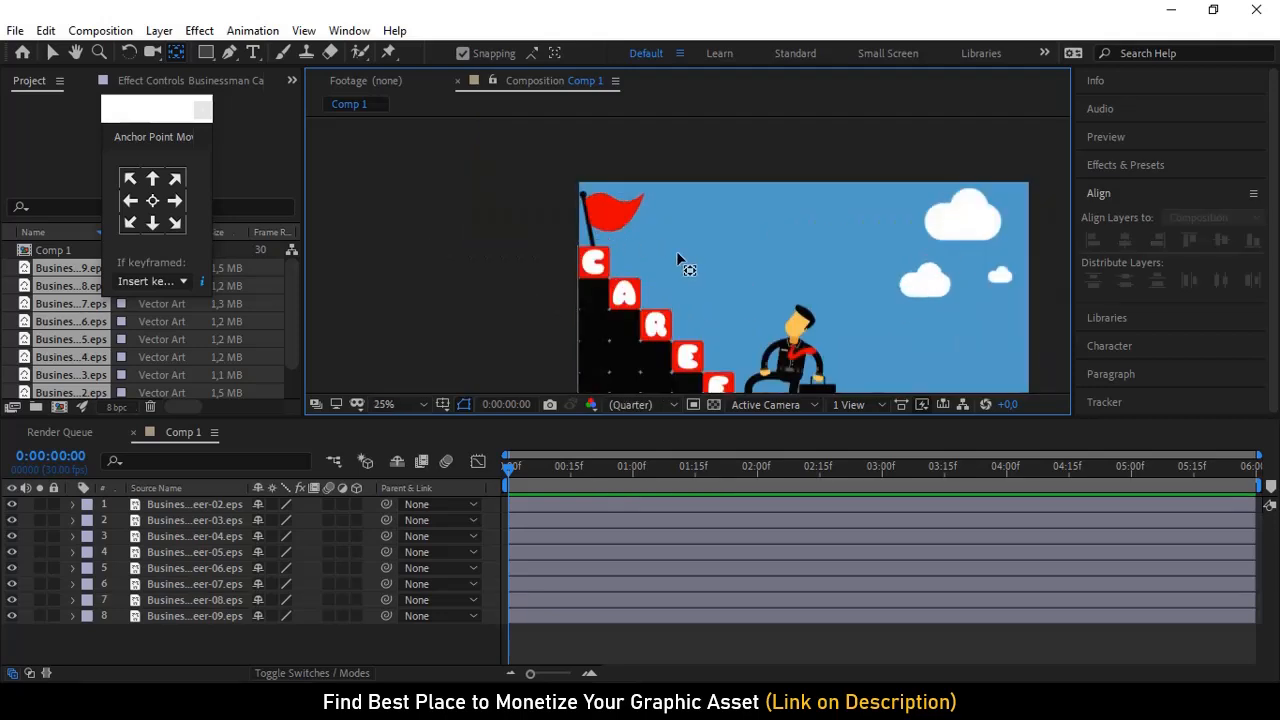
key(comma)
key(v)
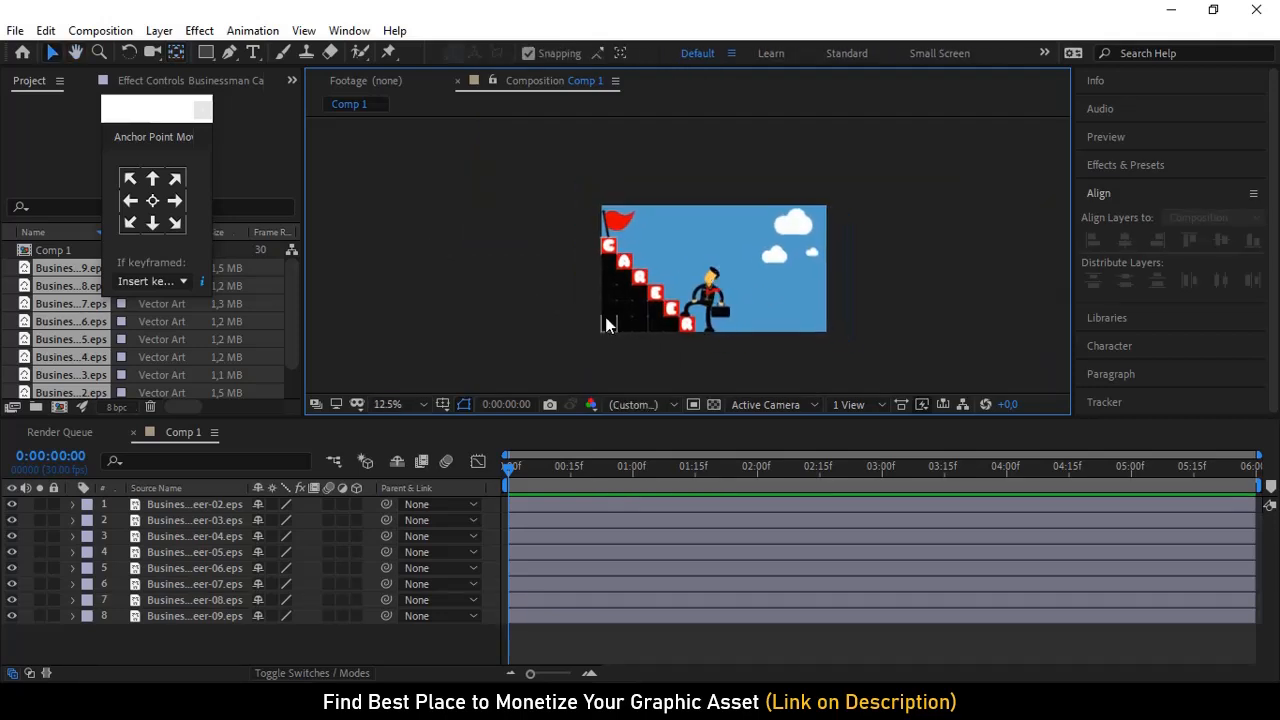
Add 100% Scale keyframes at 0:00:00:15 to the five letter columns, the businessman and the flag, leaving out the clouds
click(606, 326)
click(527, 347)
drag(550, 366, 720, 311)
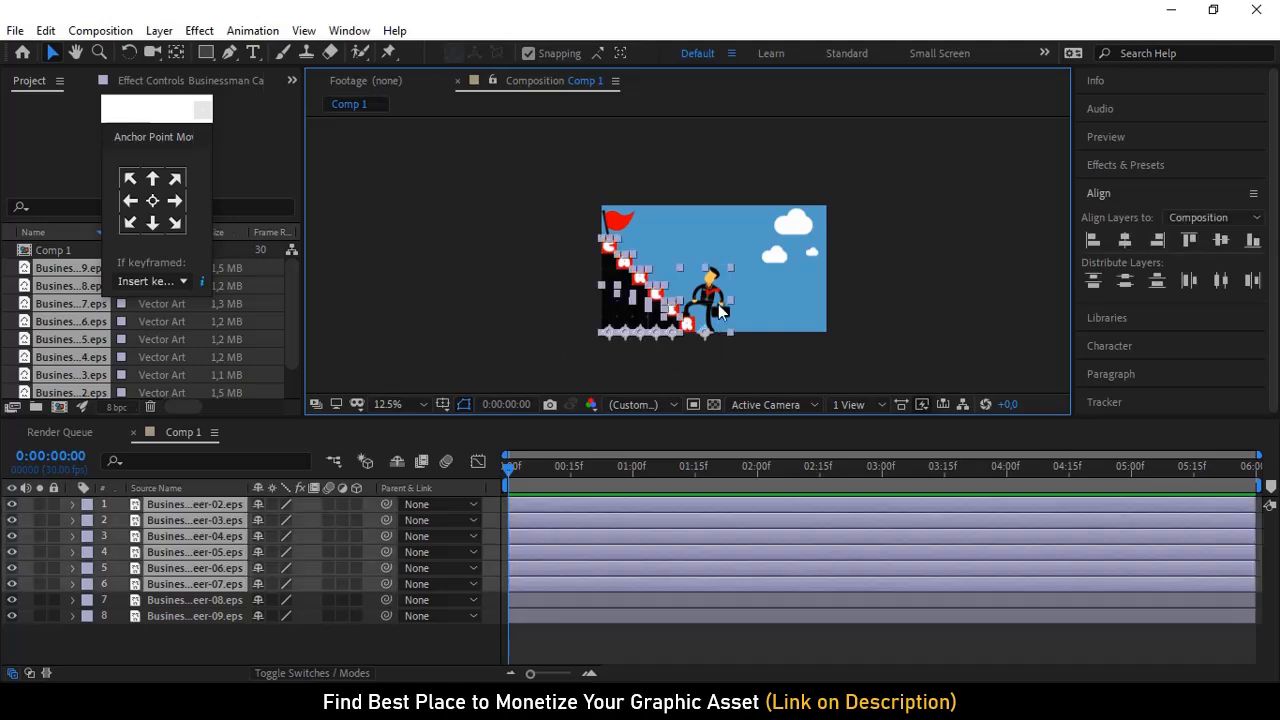
shift+click(624, 230)
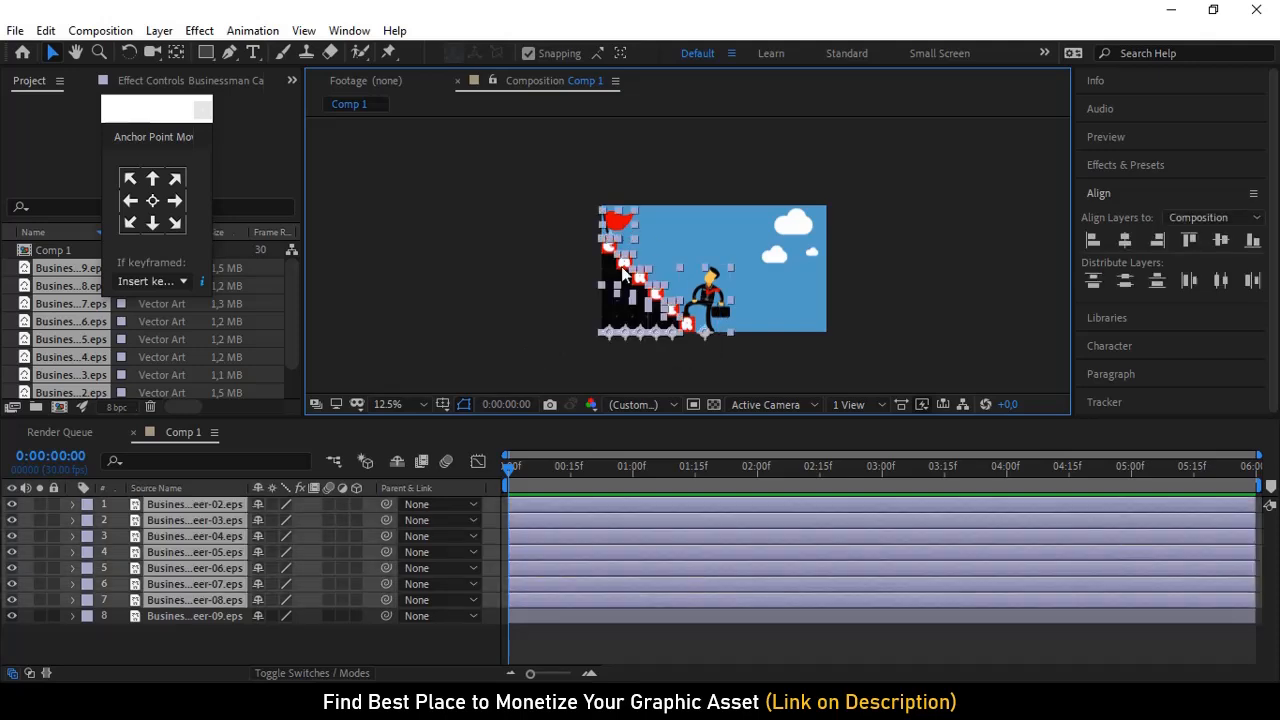
key(s)
click(571, 480)
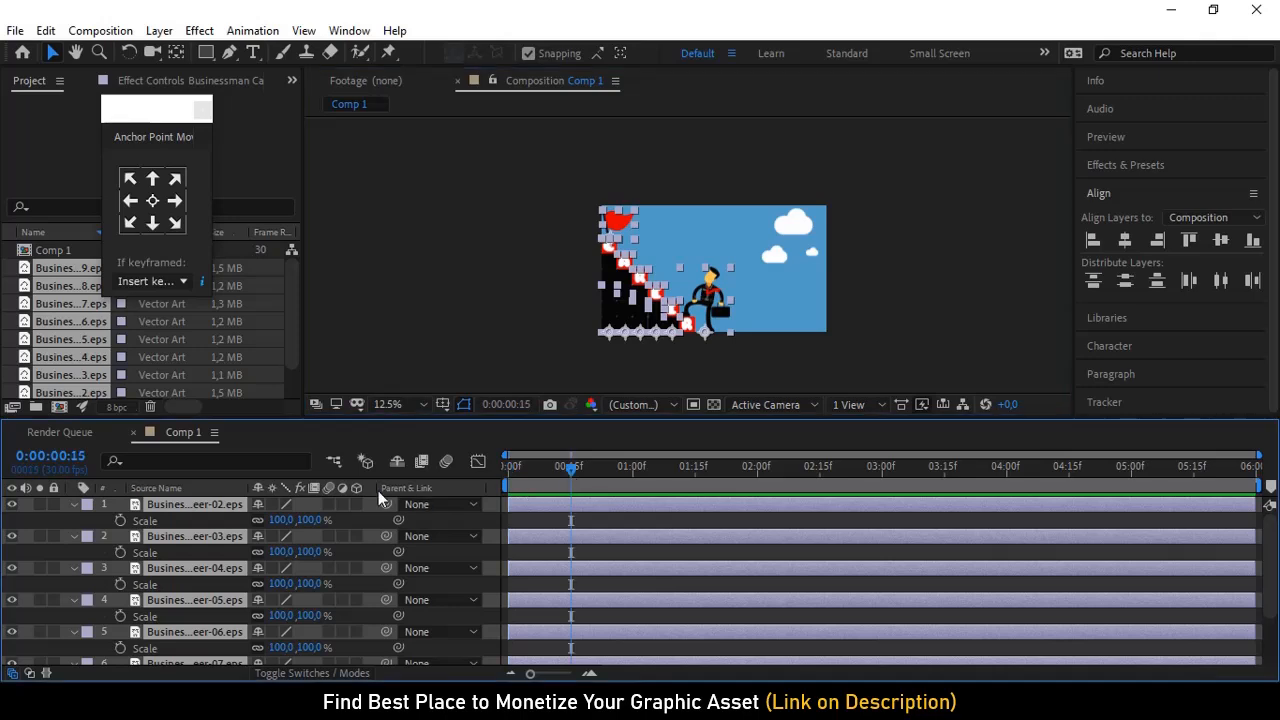
click(121, 519)
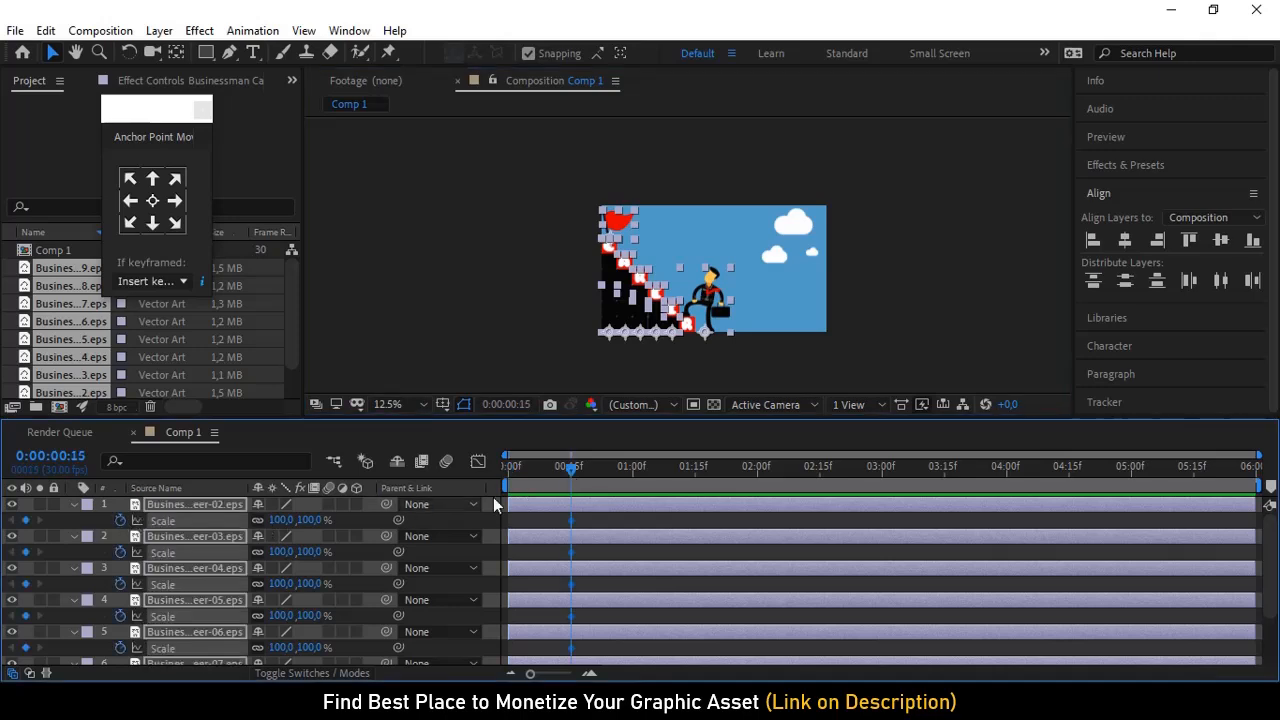
Set the Scale of the selected layers to 0% at 0:00:00:00 and preview the growth by scrubbing
click(502, 464)
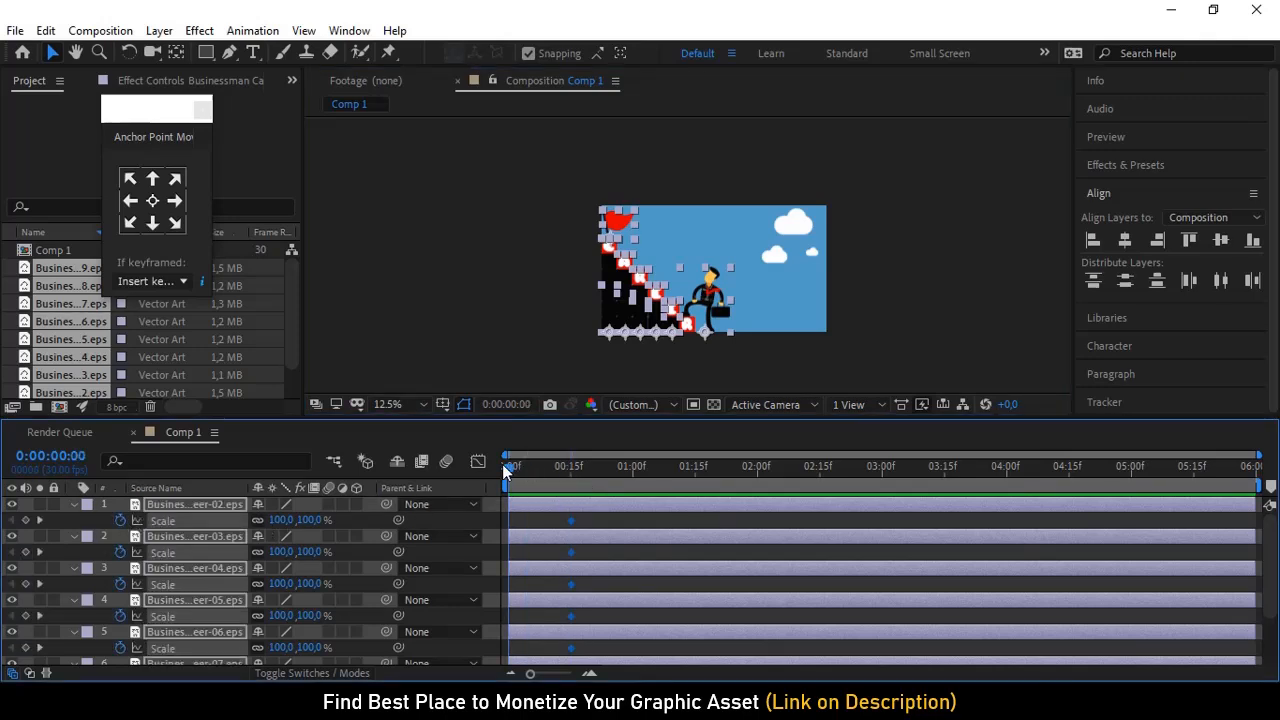
click(279, 522)
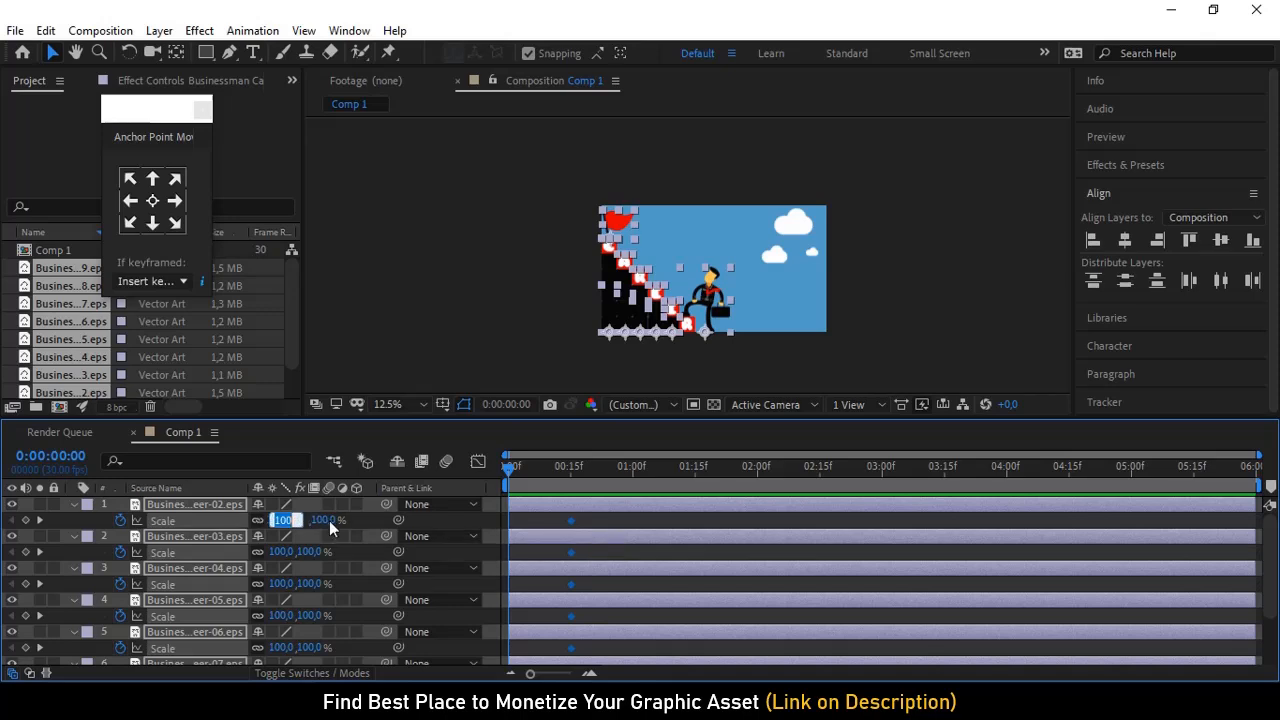
key(Return)
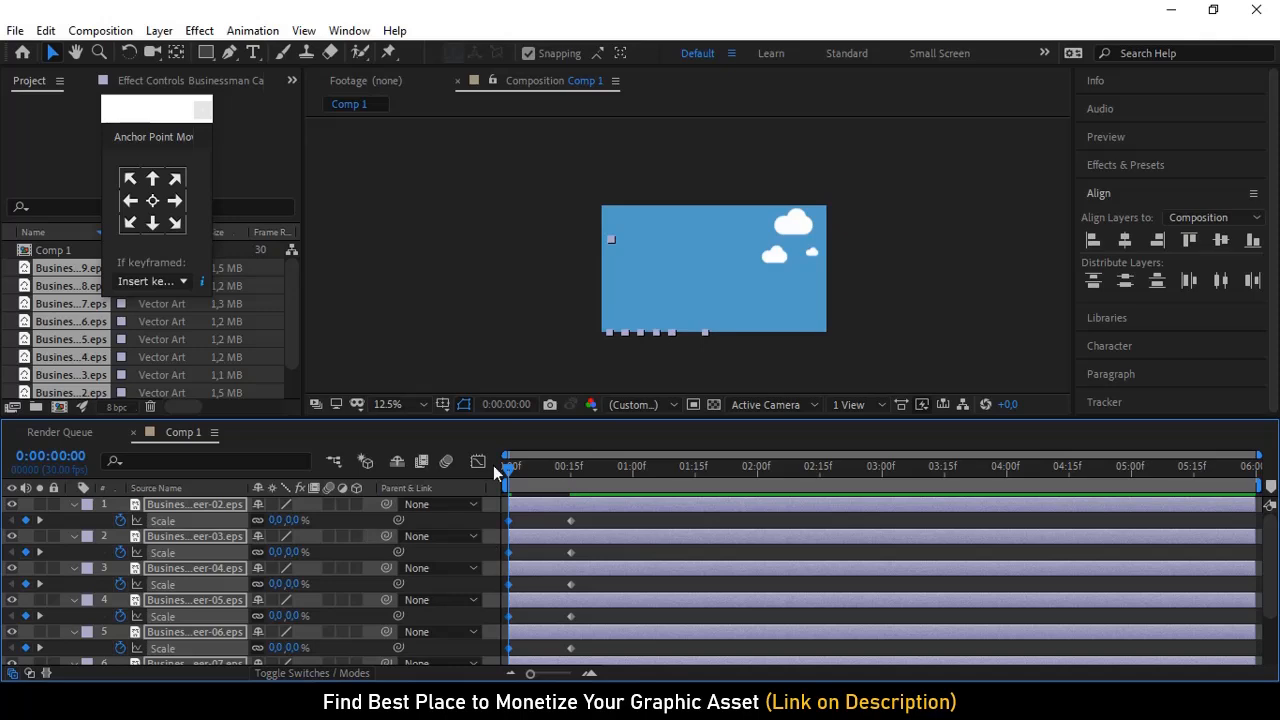
mouse_move(509, 481)
mouse_down()
mouse_move(572, 479)
mouse_move(503, 479)
mouse_up()
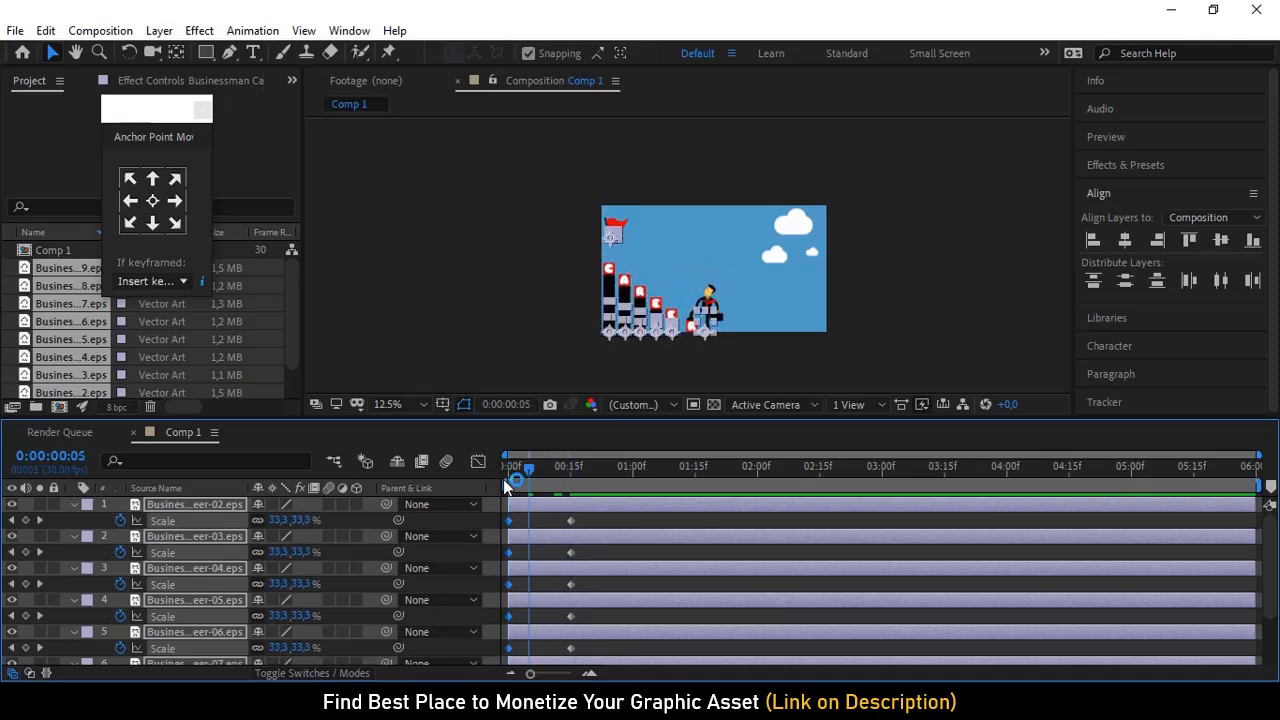
Delay the Scale keyframe pairs of layers 03, 04 and 05 to start at about 0:00:00:07, 0:00:00:15 and 0:00:00:22 respectively
click(570, 520)
click(570, 479)
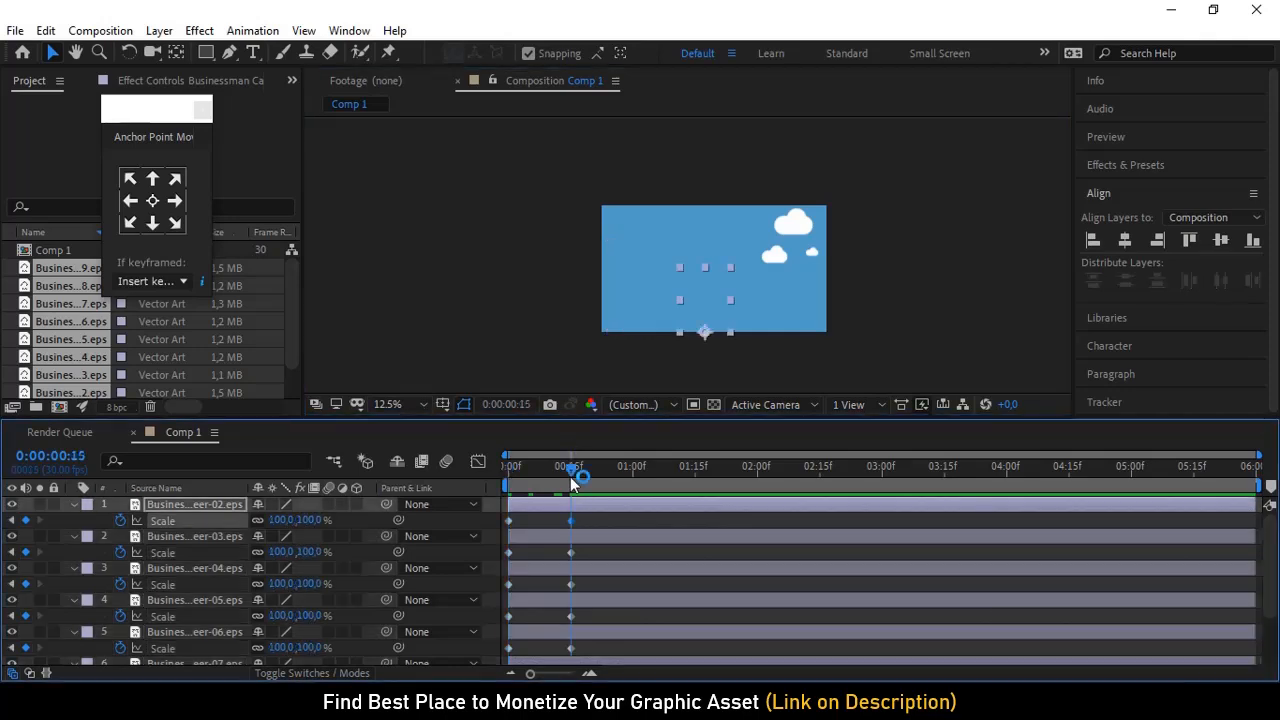
click(510, 551)
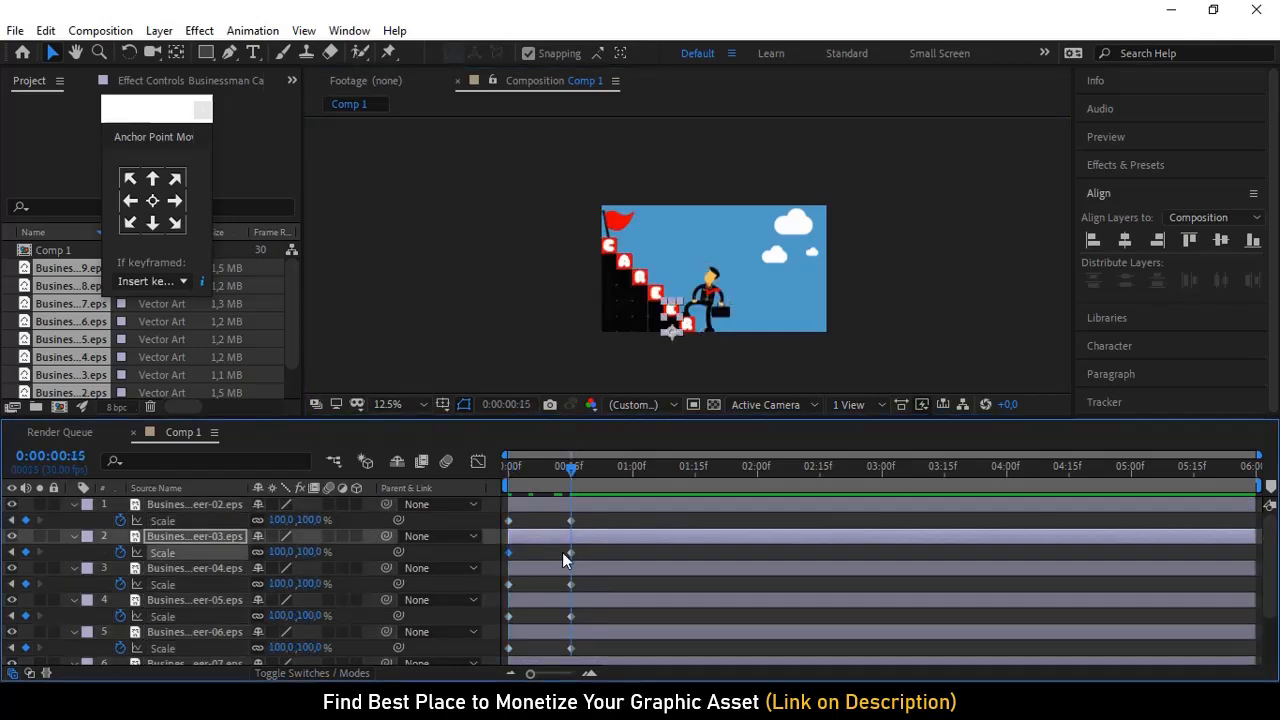
drag(573, 554, 630, 581)
click(508, 583)
click(569, 616)
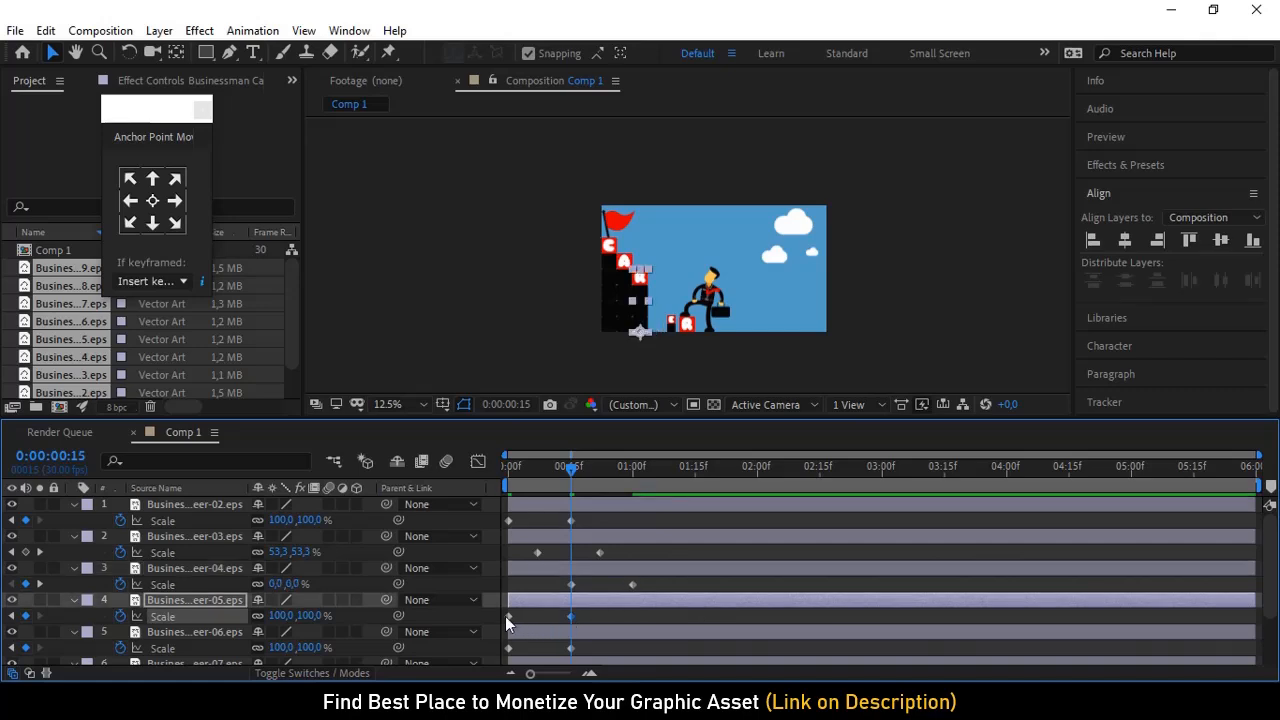
drag(505, 616, 607, 615)
Delay the Scale keyframe pairs of layers 06 and 07 to start at about 0:00:01:00 and 0:00:01:09 respectively
scroll(574, 629, down, 2)
click(570, 601)
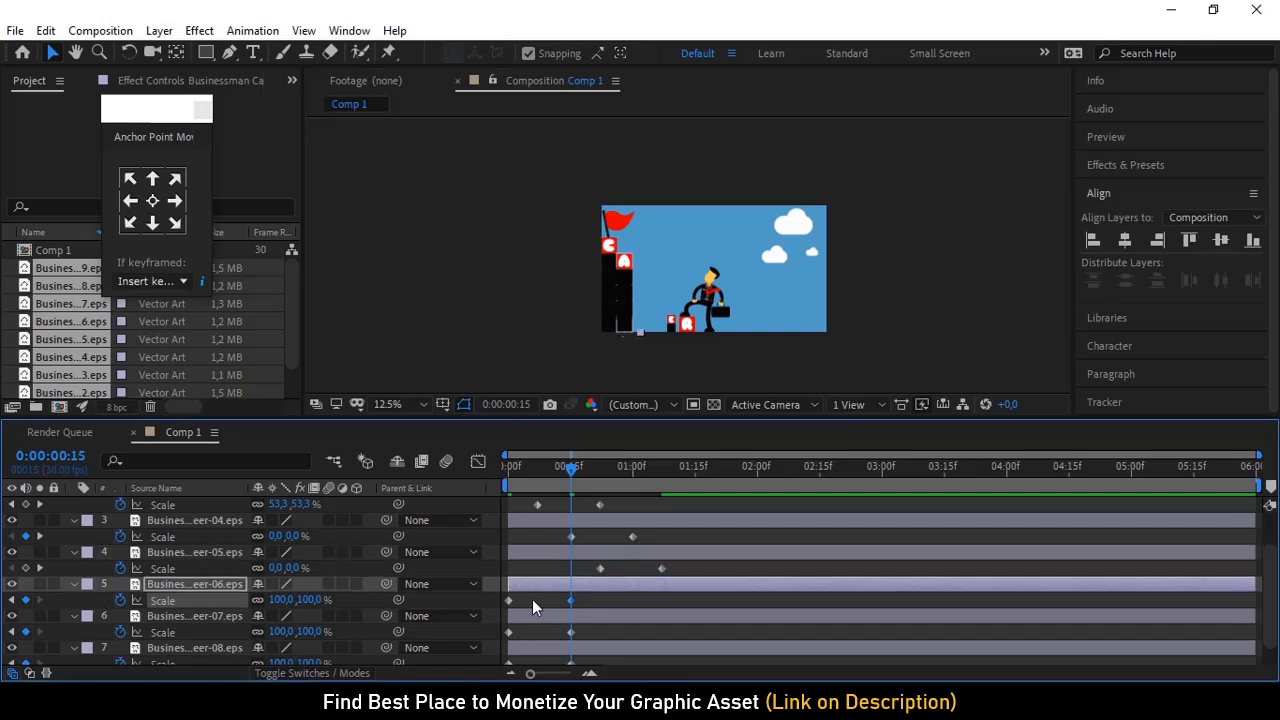
shift+click(506, 598)
drag(506, 598, 633, 598)
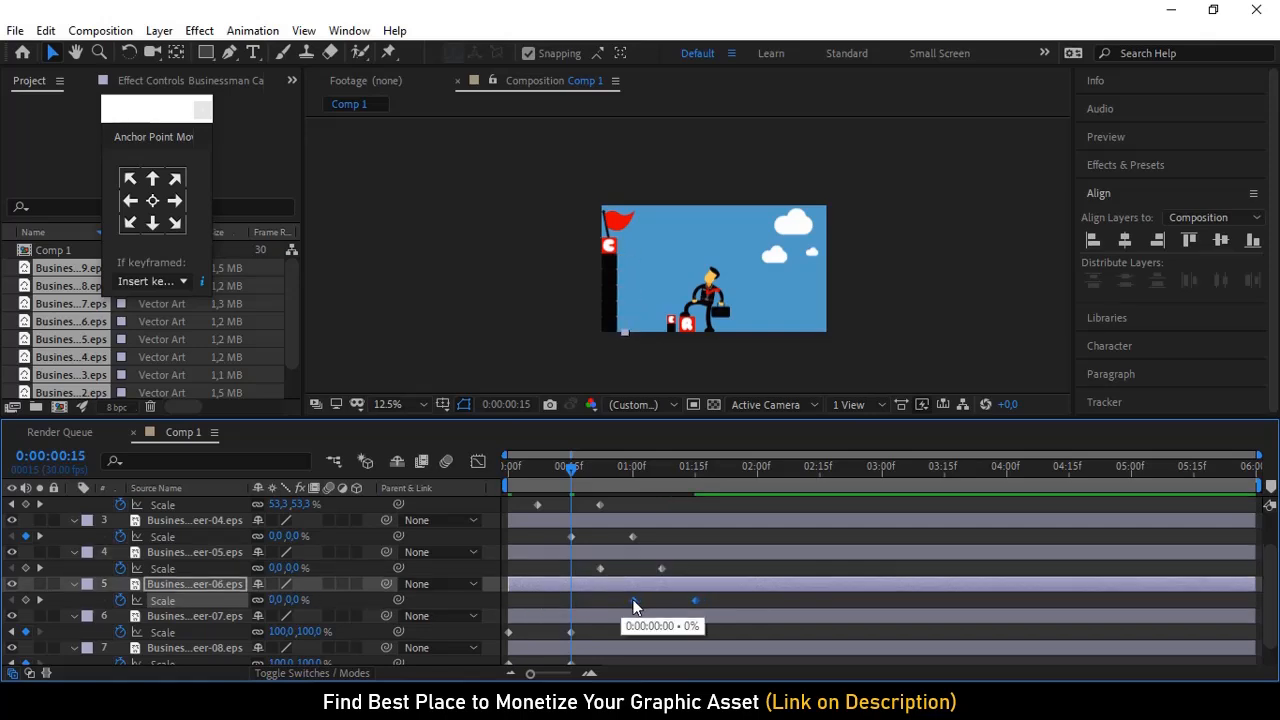
click(570, 631)
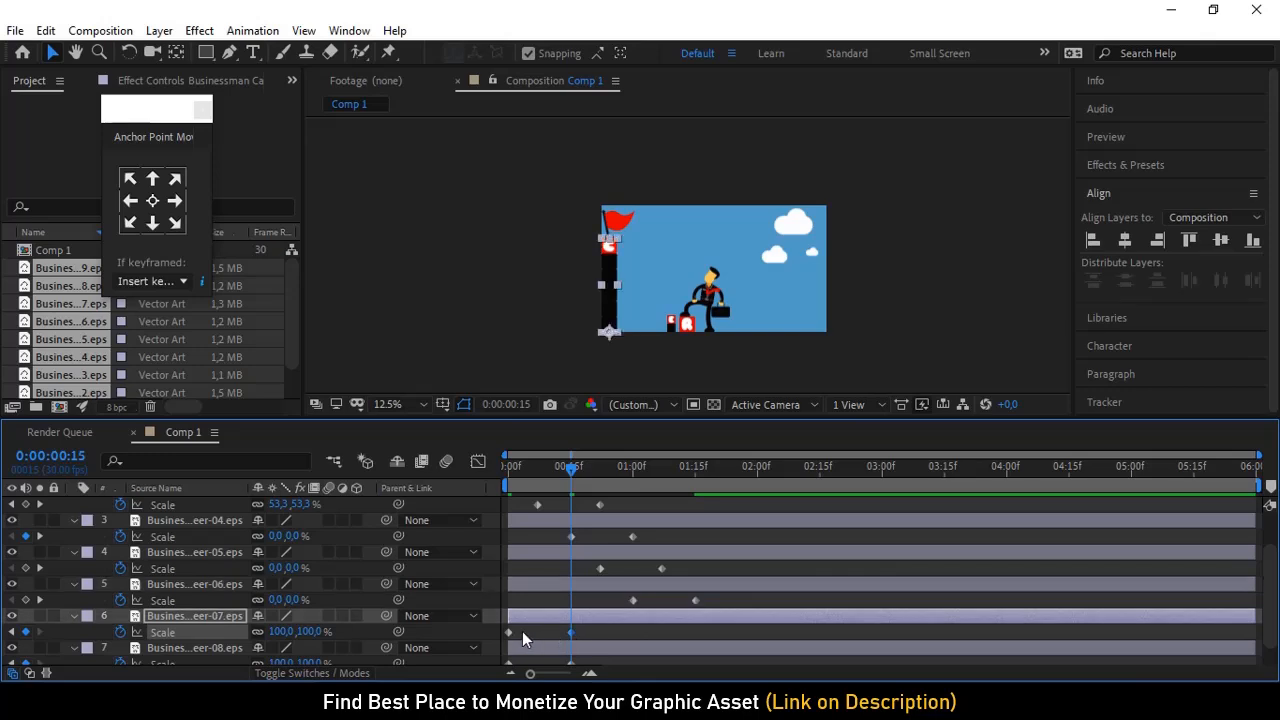
shift+click(509, 631)
drag(509, 631, 671, 632)
Delay the flag's Scale keyframe pair to end at 0:00:02:04 and preview the staggered growth from the beginning
scroll(652, 609, down, 1)
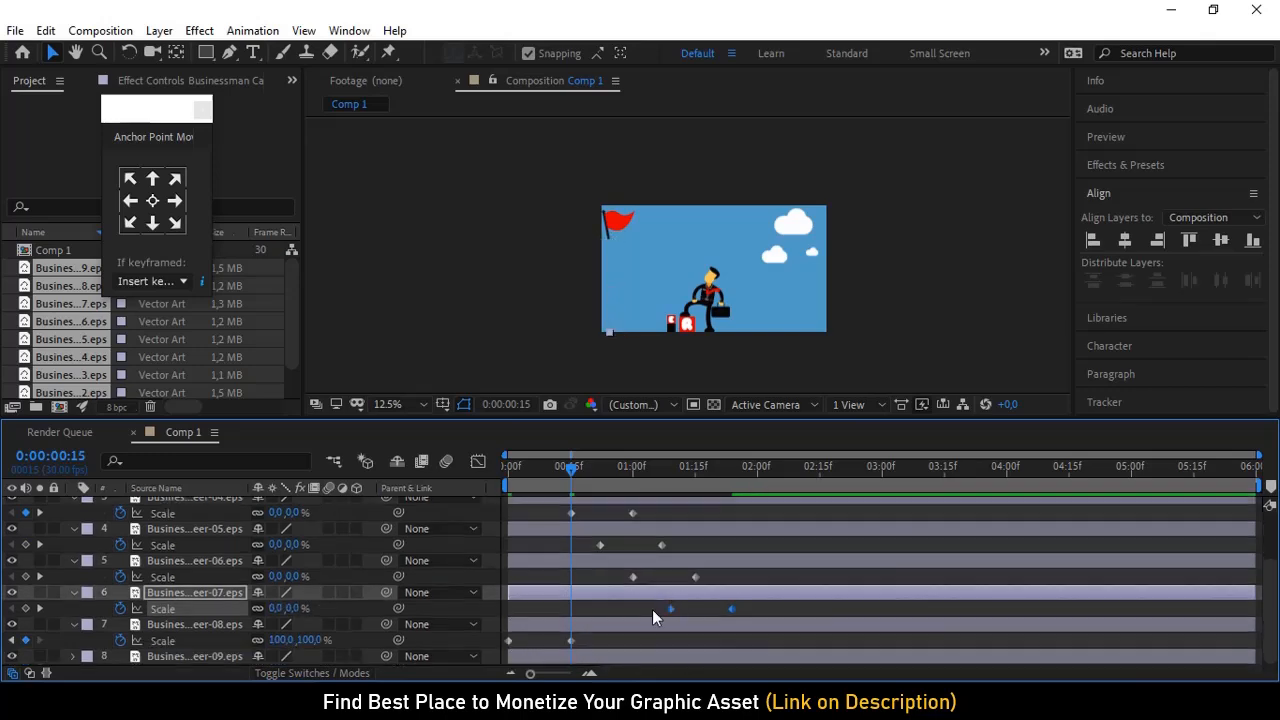
click(571, 641)
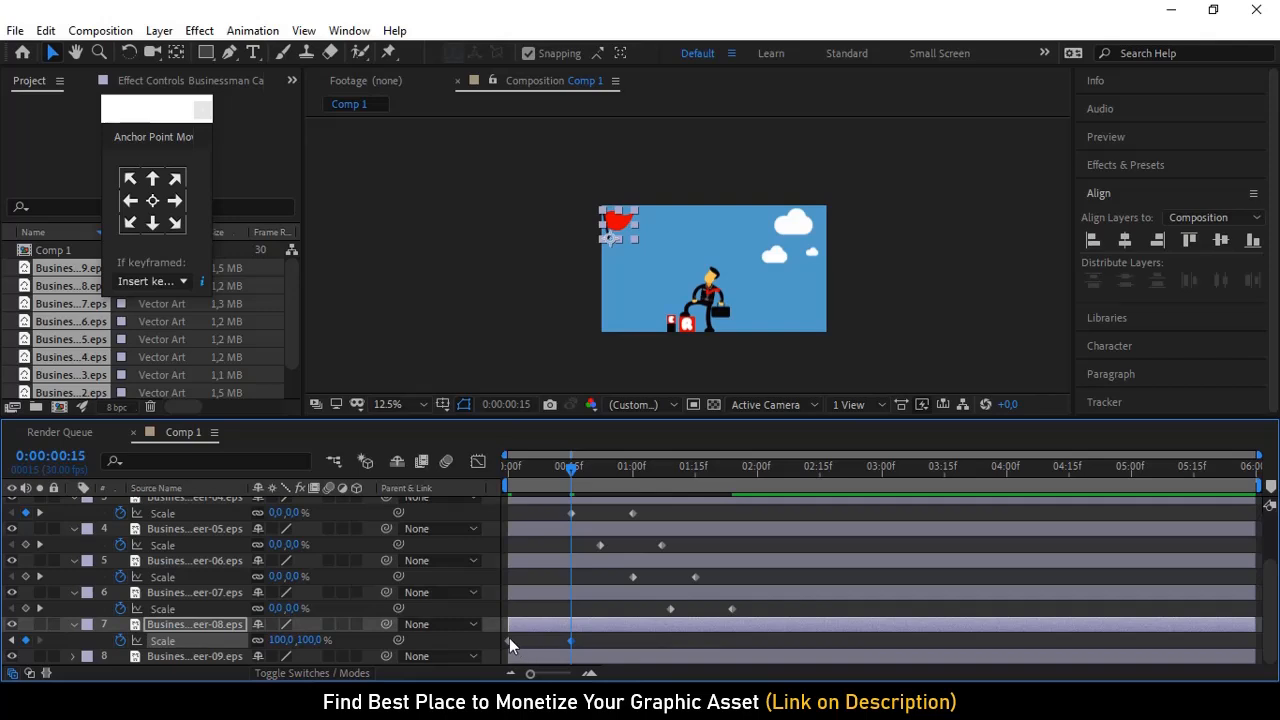
drag(509, 640, 712, 637)
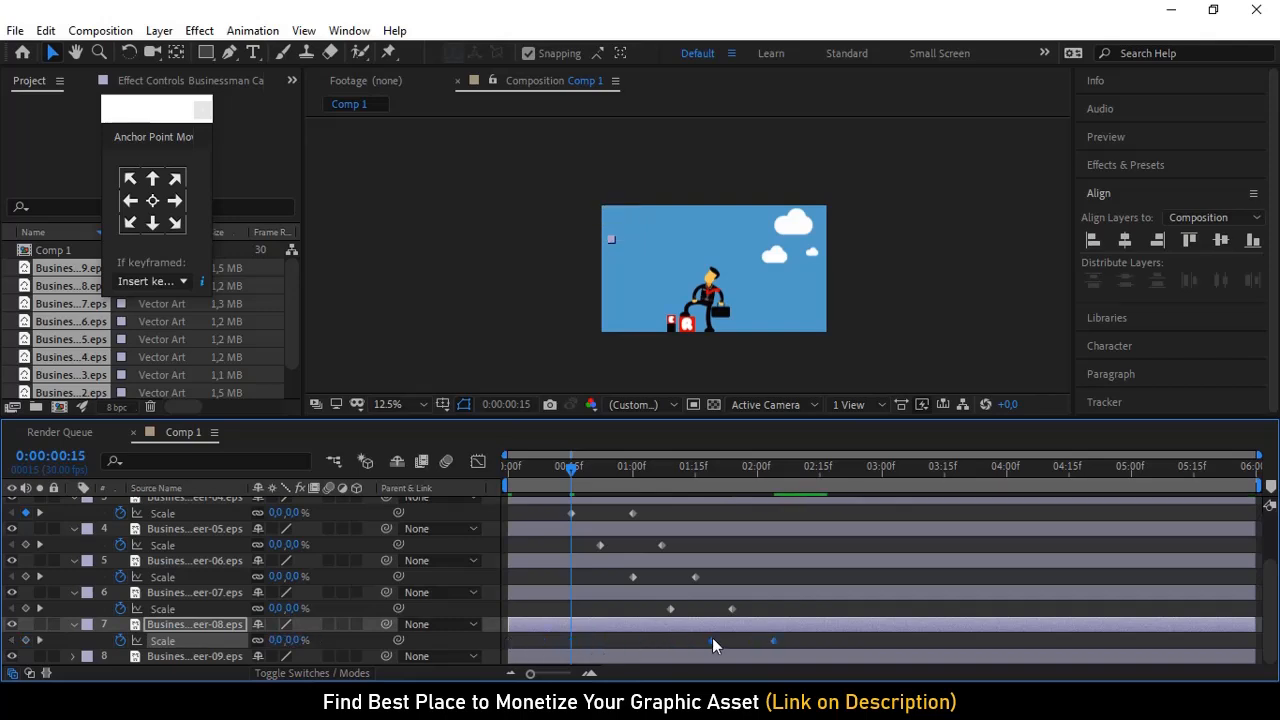
scroll(719, 573, up, 3)
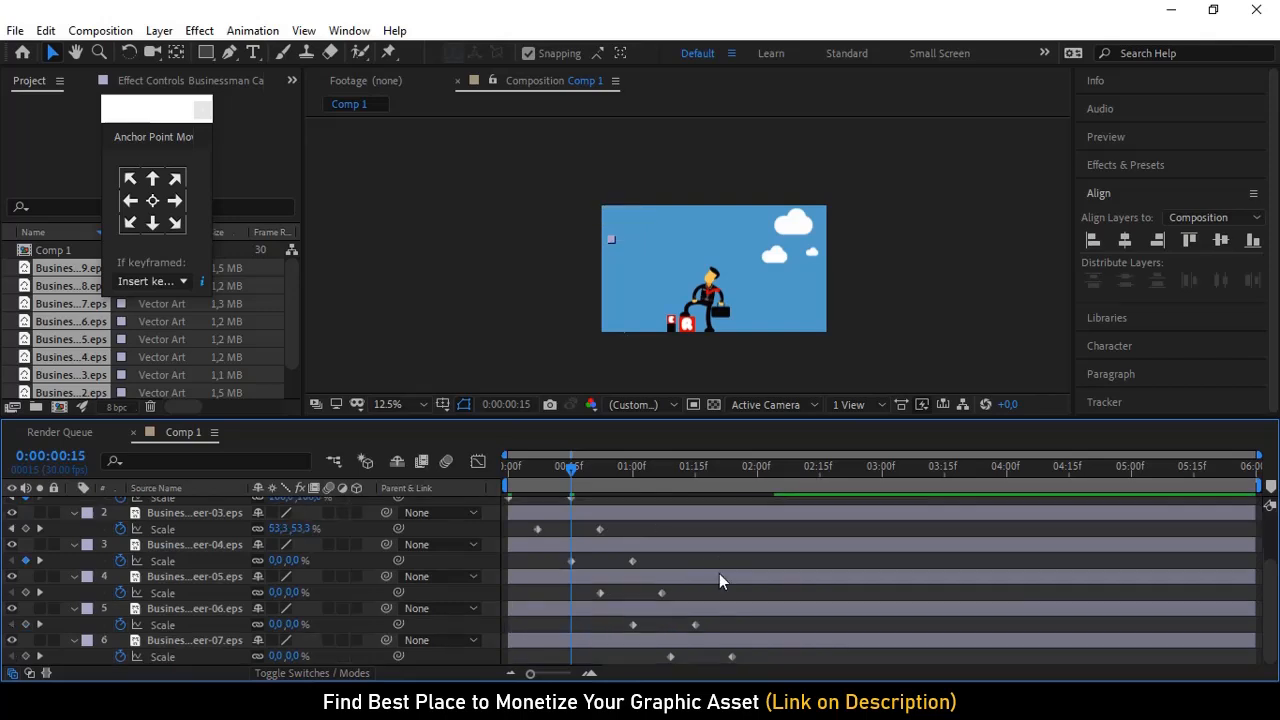
drag(513, 471, 778, 490)
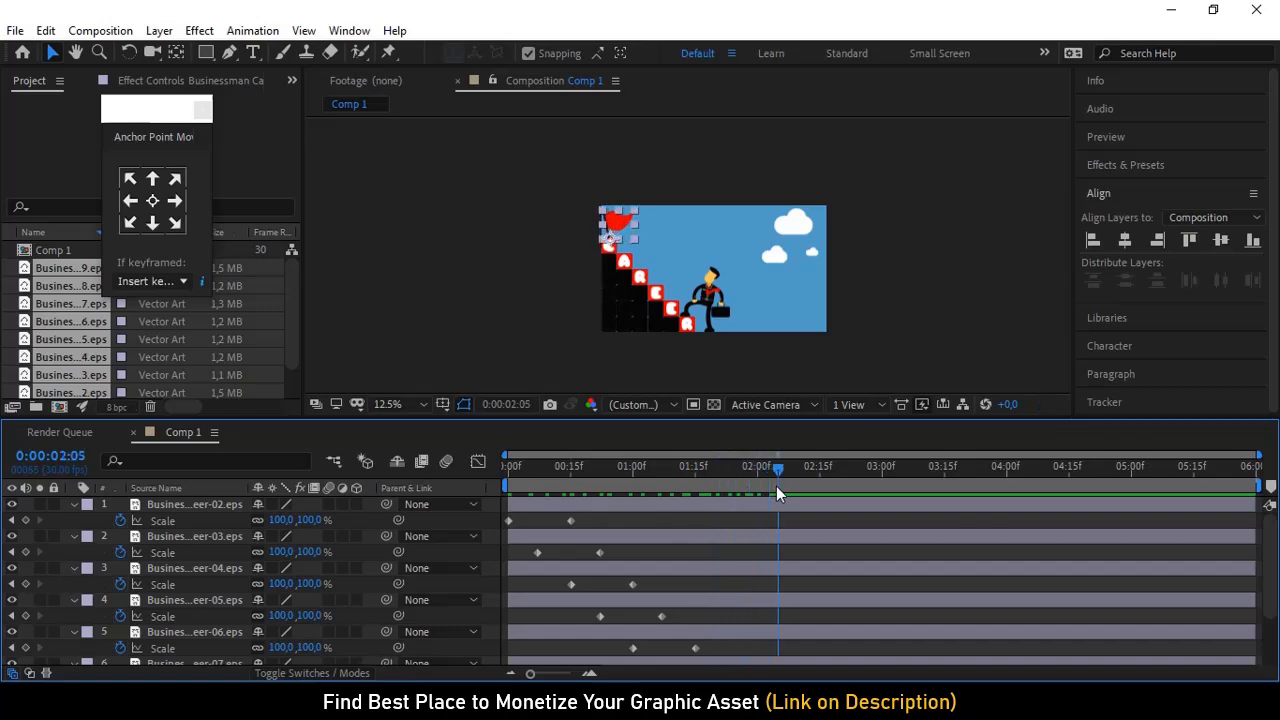
Add a Position keyframe to the clouds layer at 0:00:02:04, level with the end of the flag's Scale animation
click(851, 307)
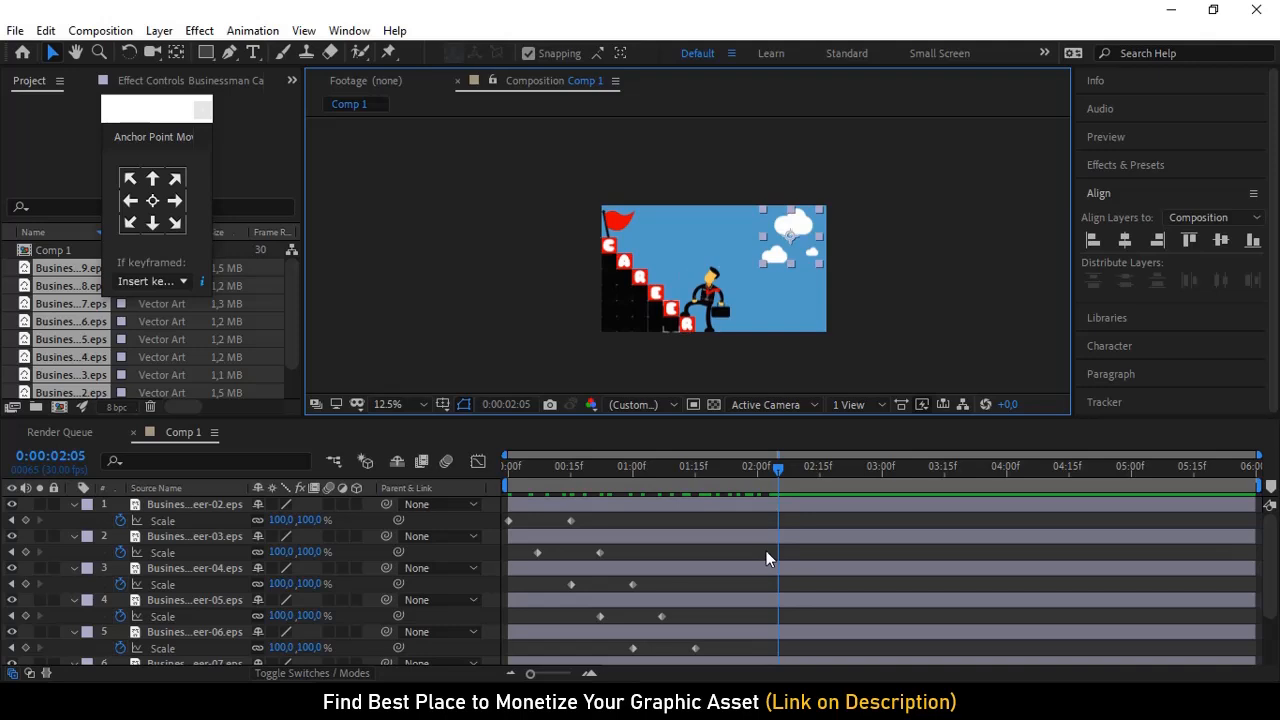
scroll(766, 551, down, 2)
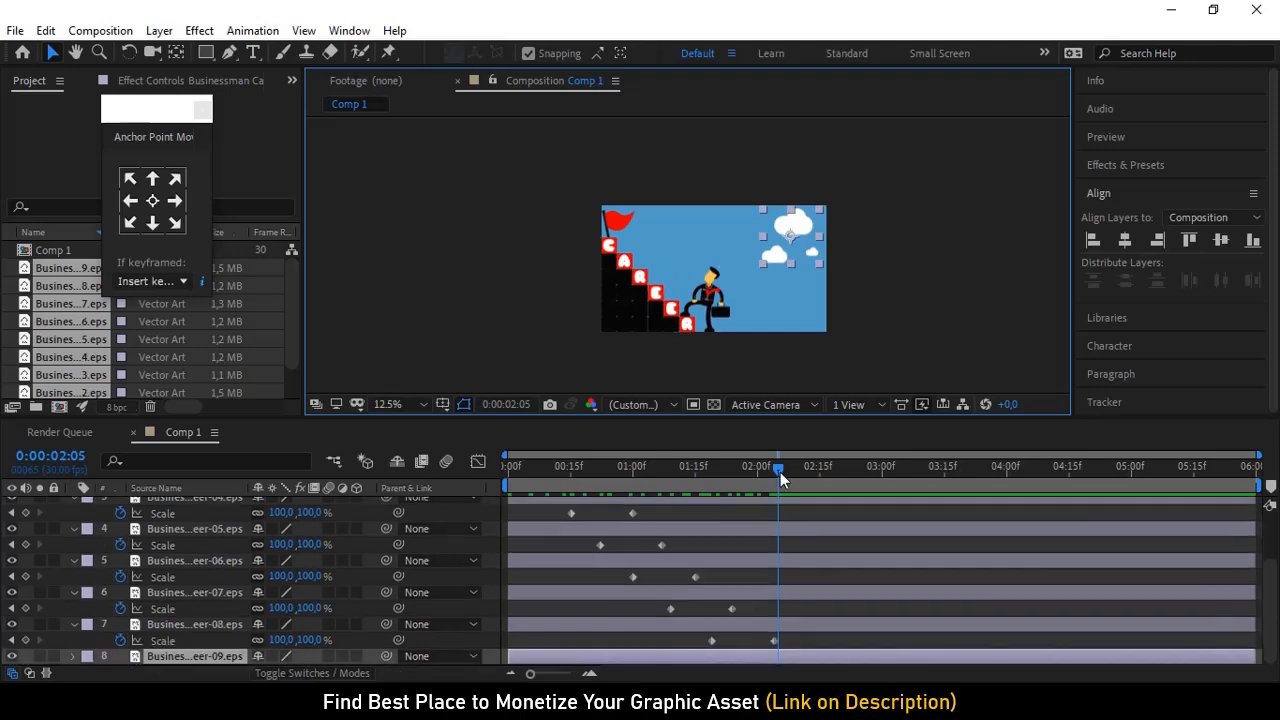
click(780, 469)
drag(780, 469, 776, 469)
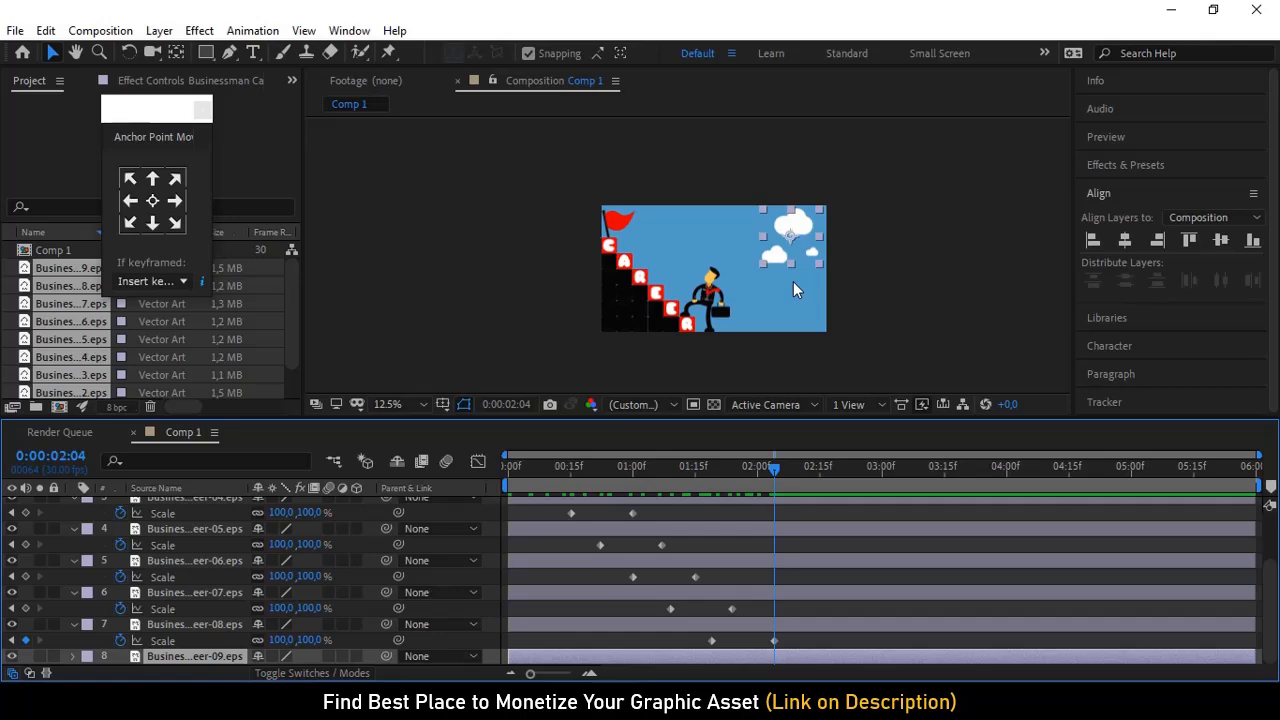
key(p)
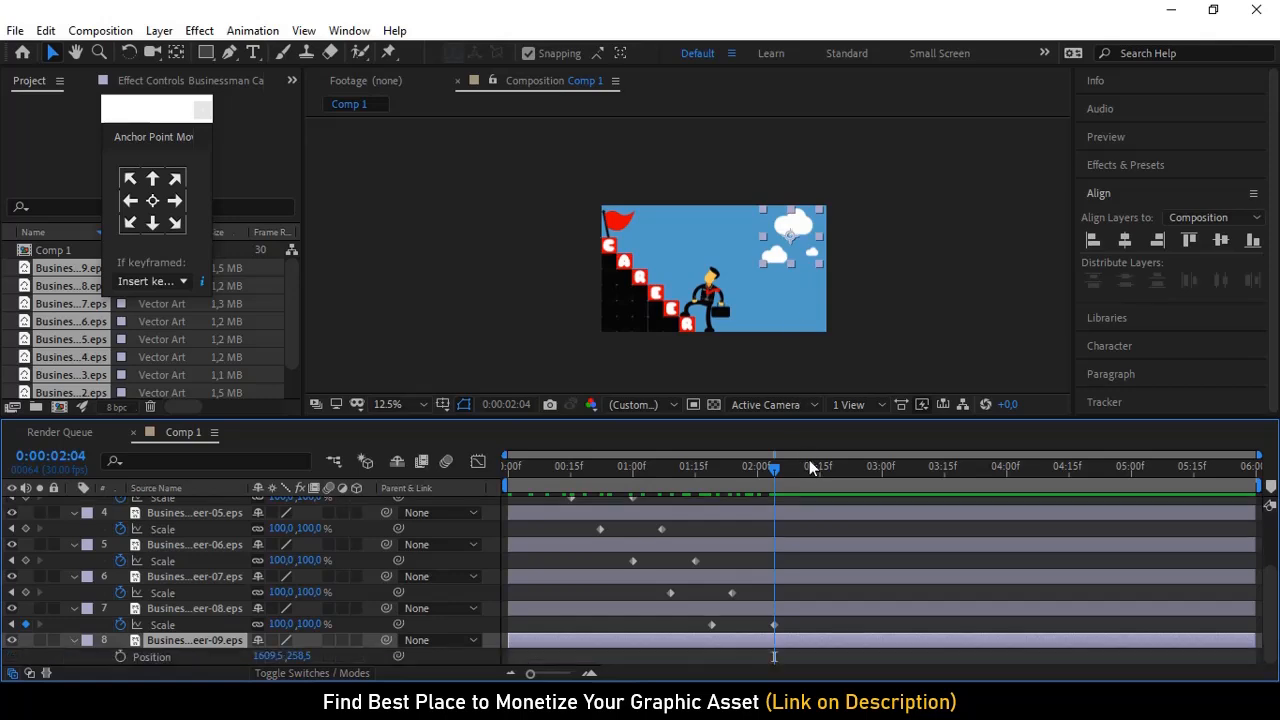
click(121, 657)
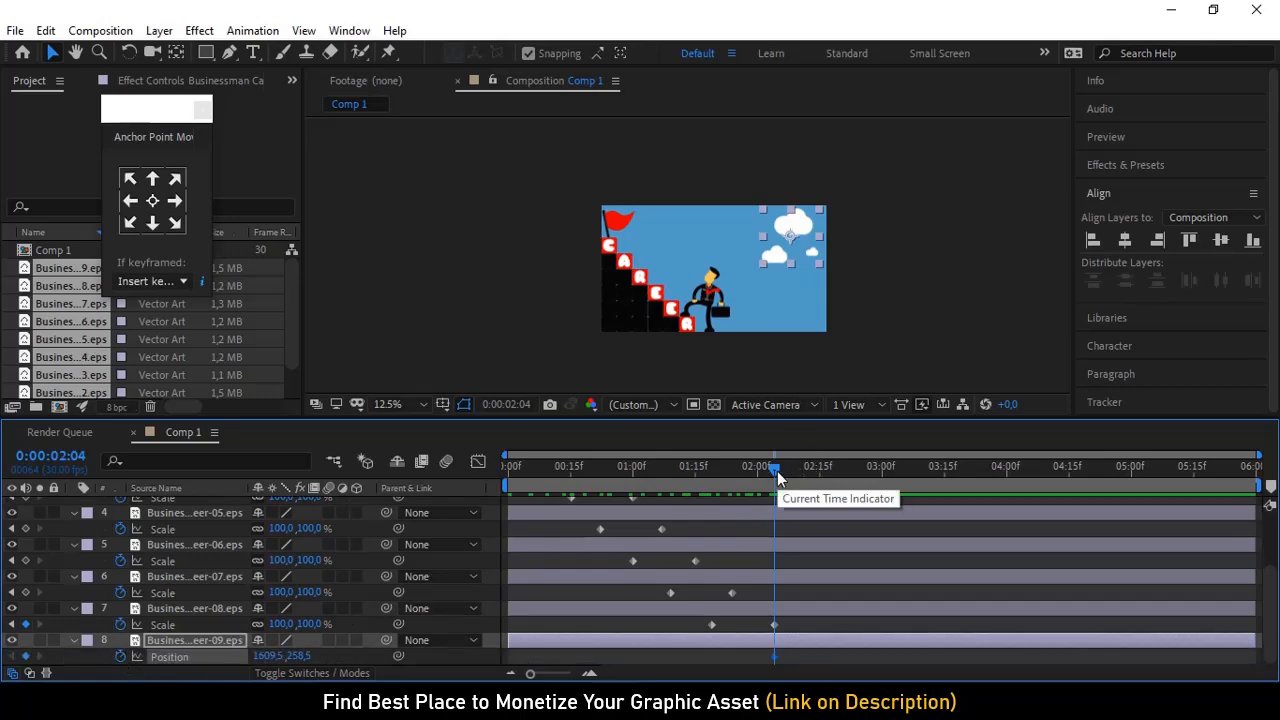
At 0:00:00:00, move the clouds straight down below the frame to about 1609,5, 1354,5 and preview their rise
drag(777, 471, 570, 472)
click(507, 478)
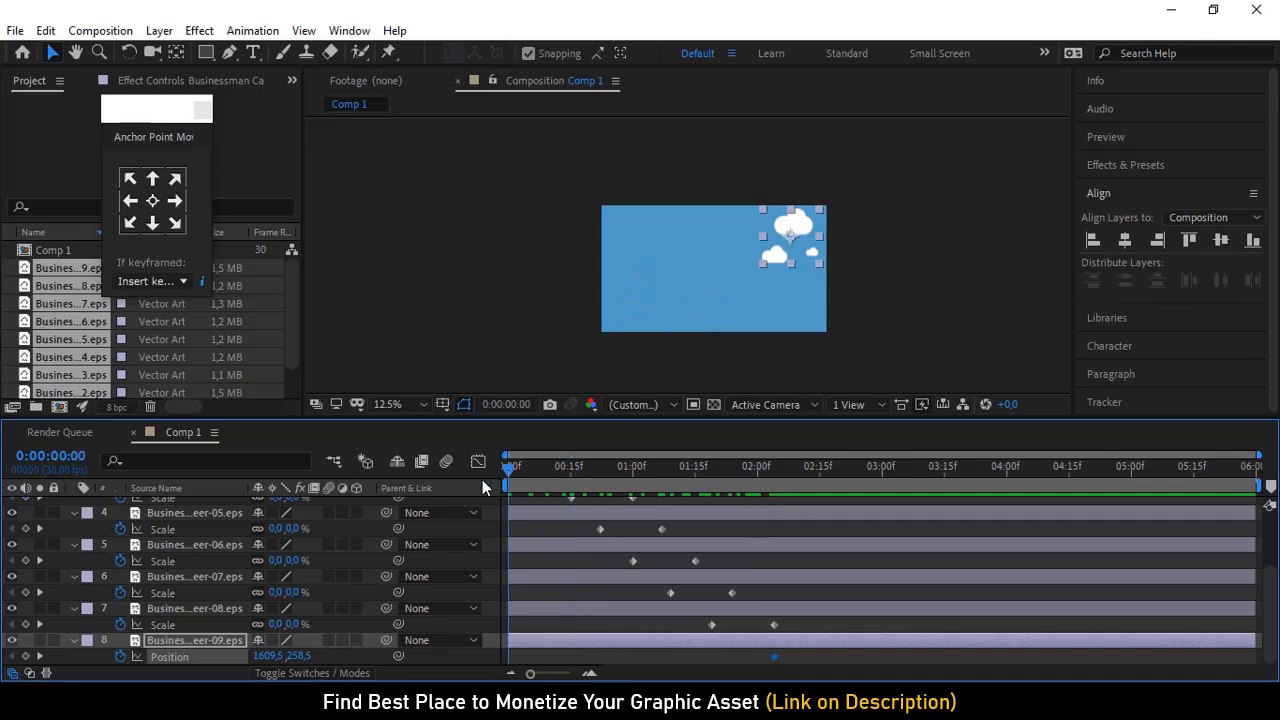
drag(797, 232, 798, 363)
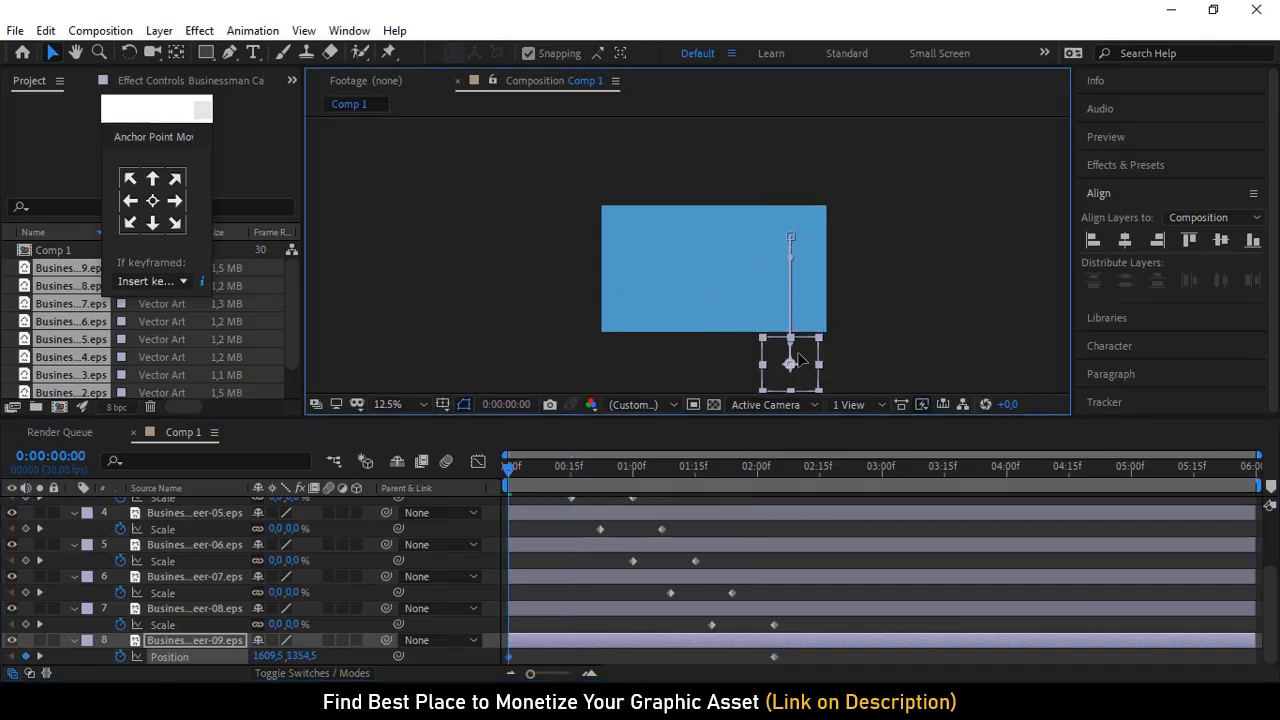
drag(509, 466, 765, 480)
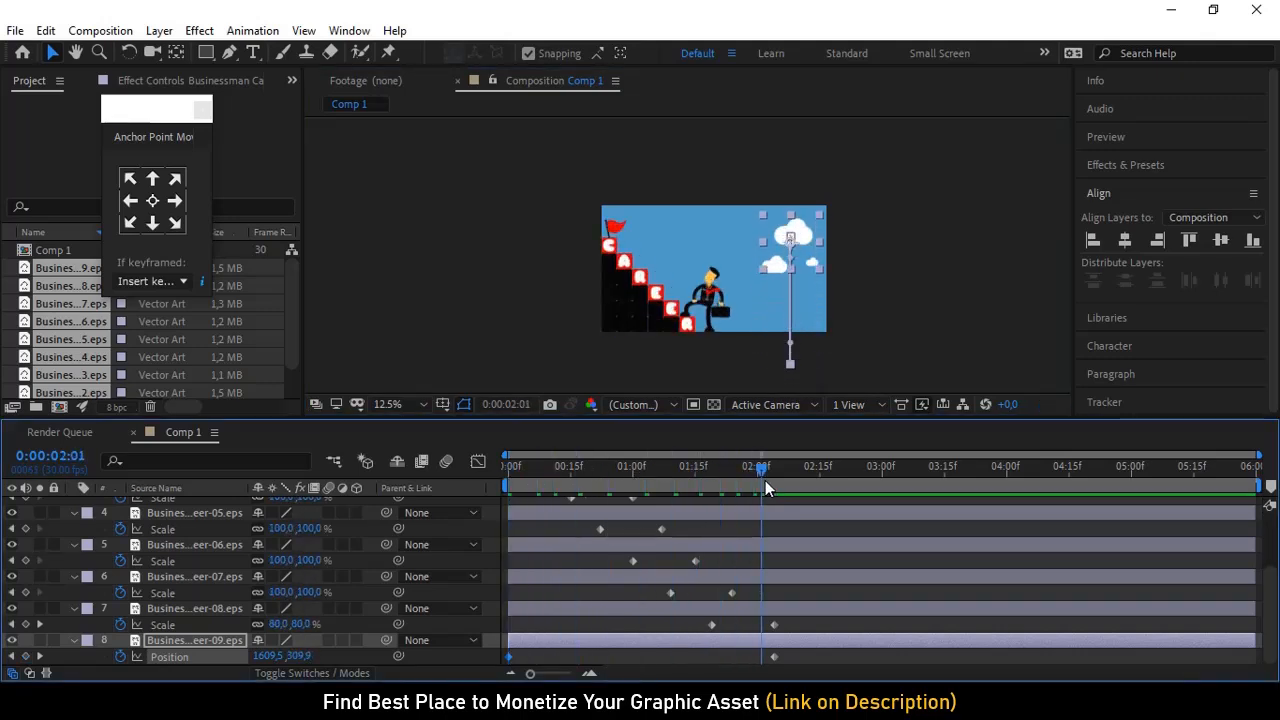
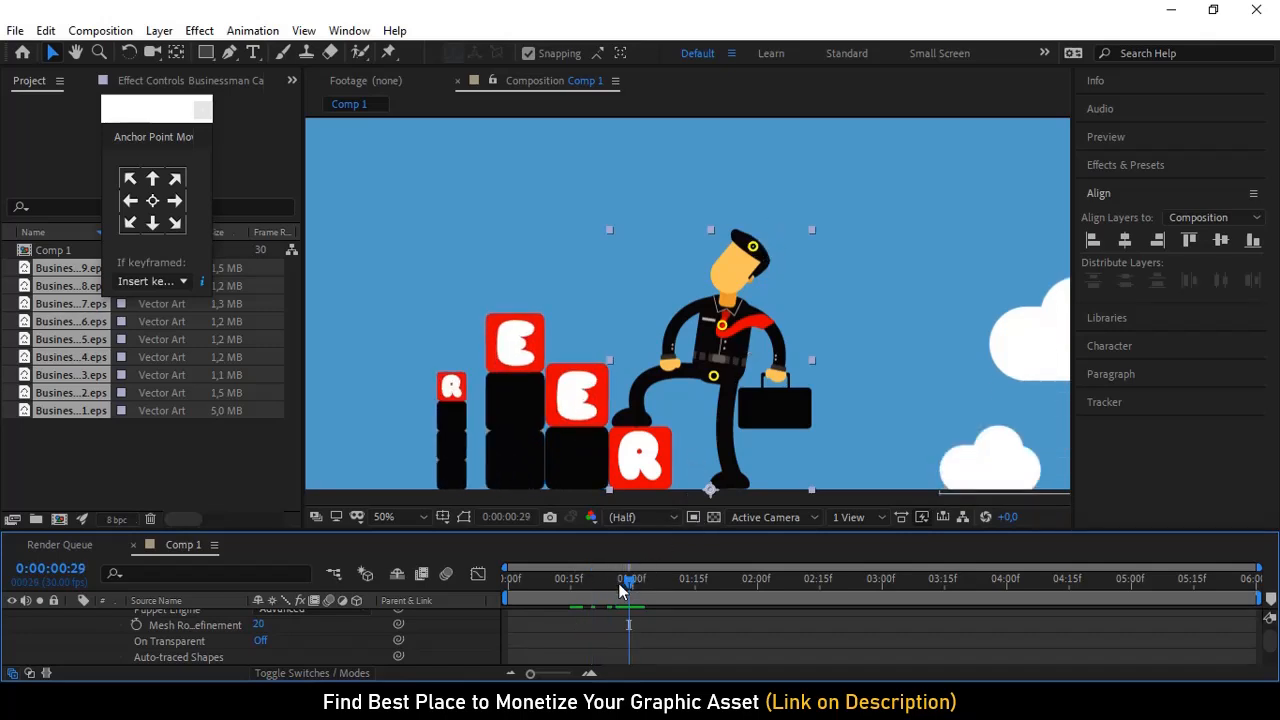
At 0:00:03:00, tilt the businessman's head by shifting its puppet pin slightly right and down to about 320,0, 47,0
drag(629, 580, 881, 581)
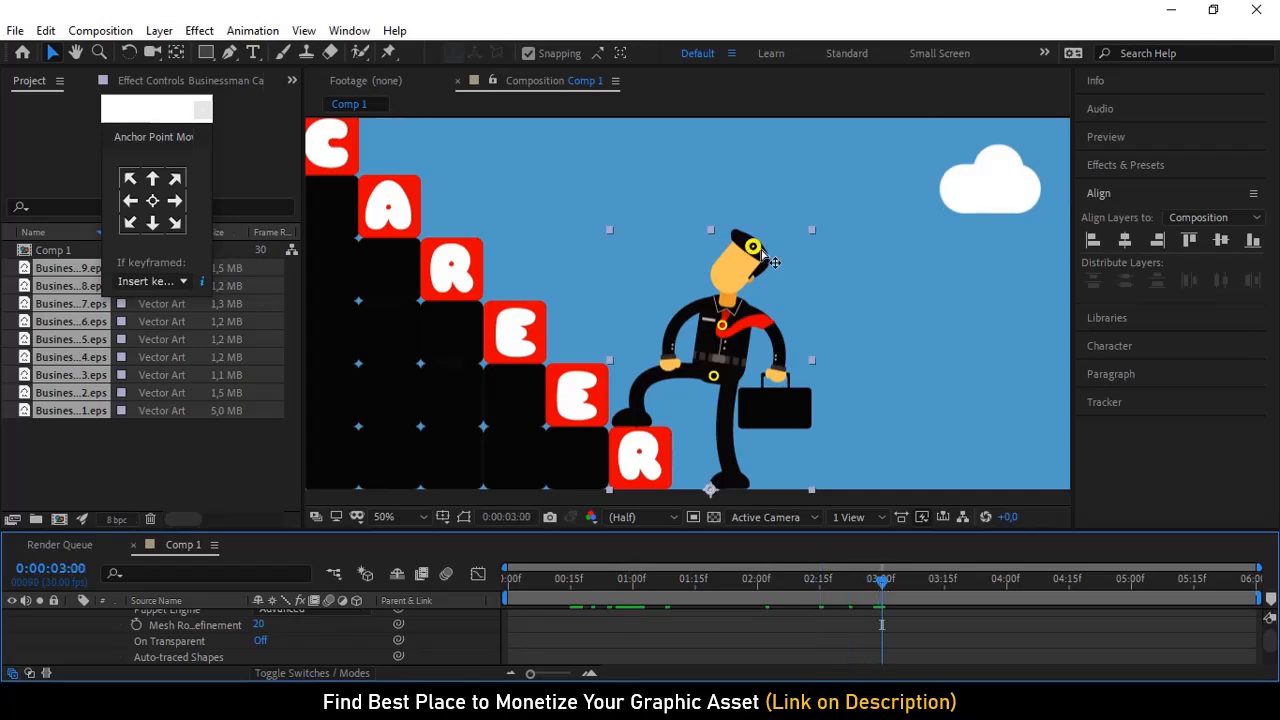
drag(760, 252, 771, 260)
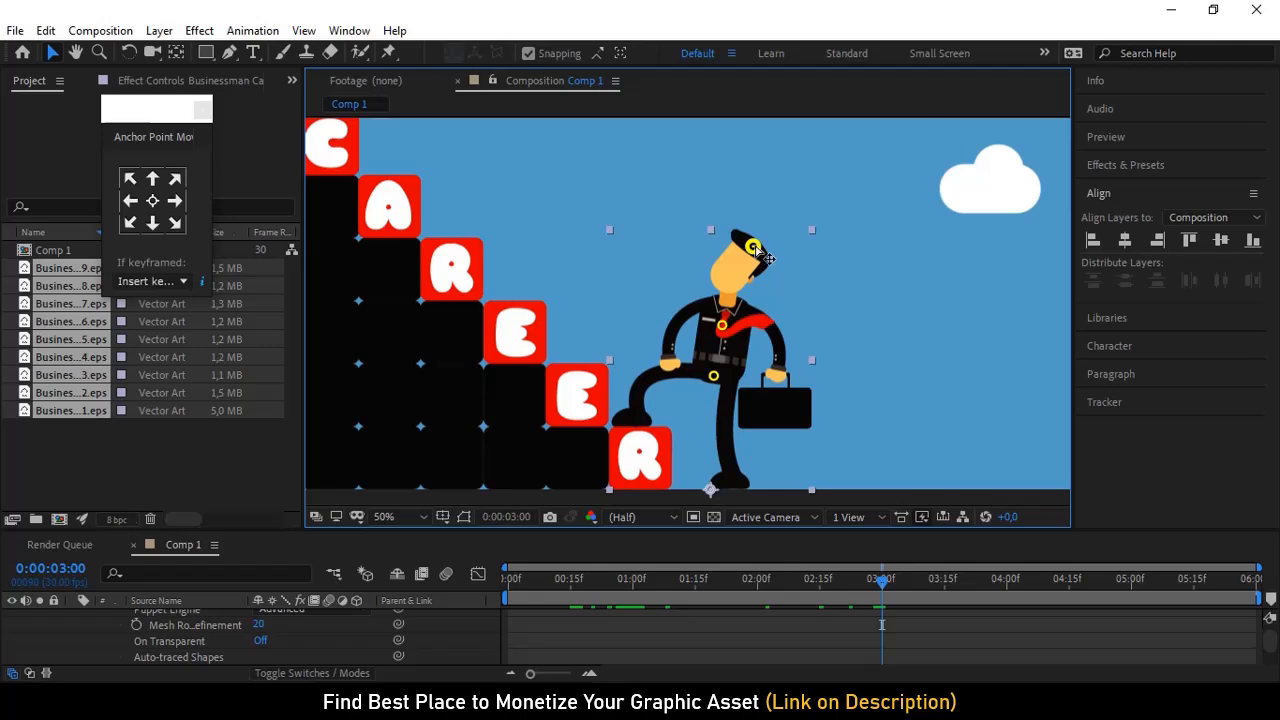
drag(765, 254, 763, 257)
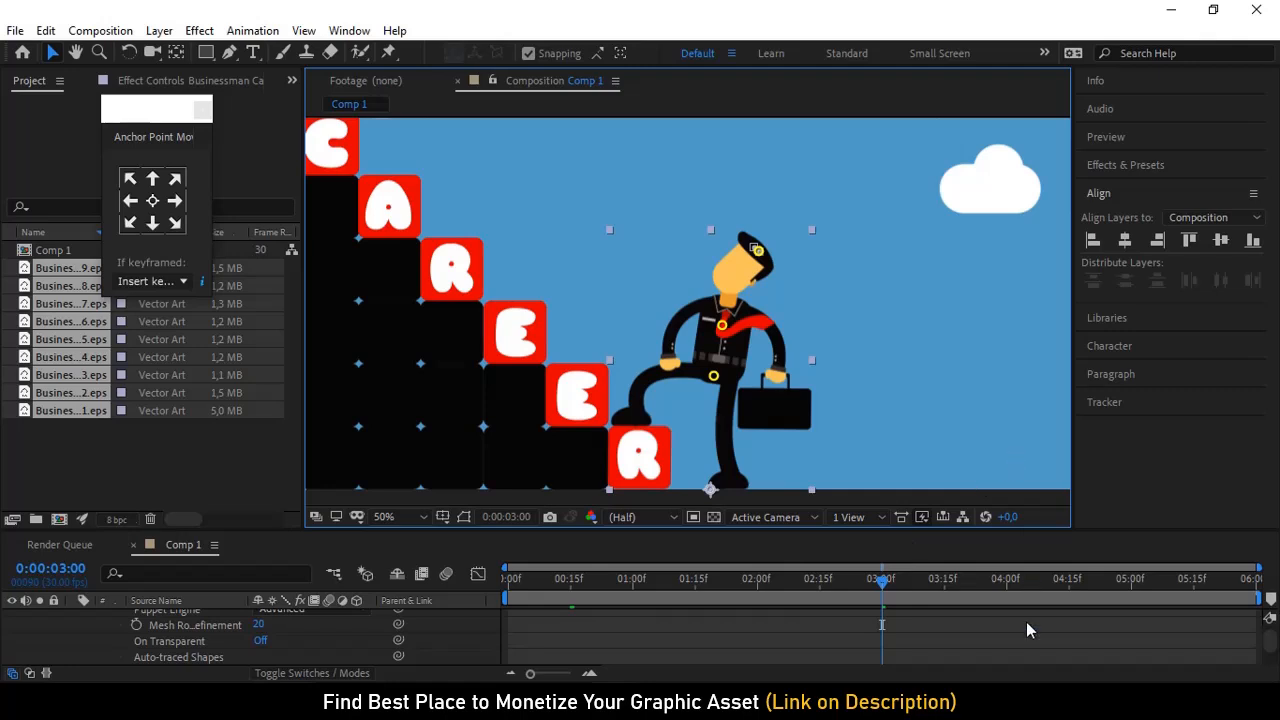
click(1003, 391)
scroll(951, 460, down, 2)
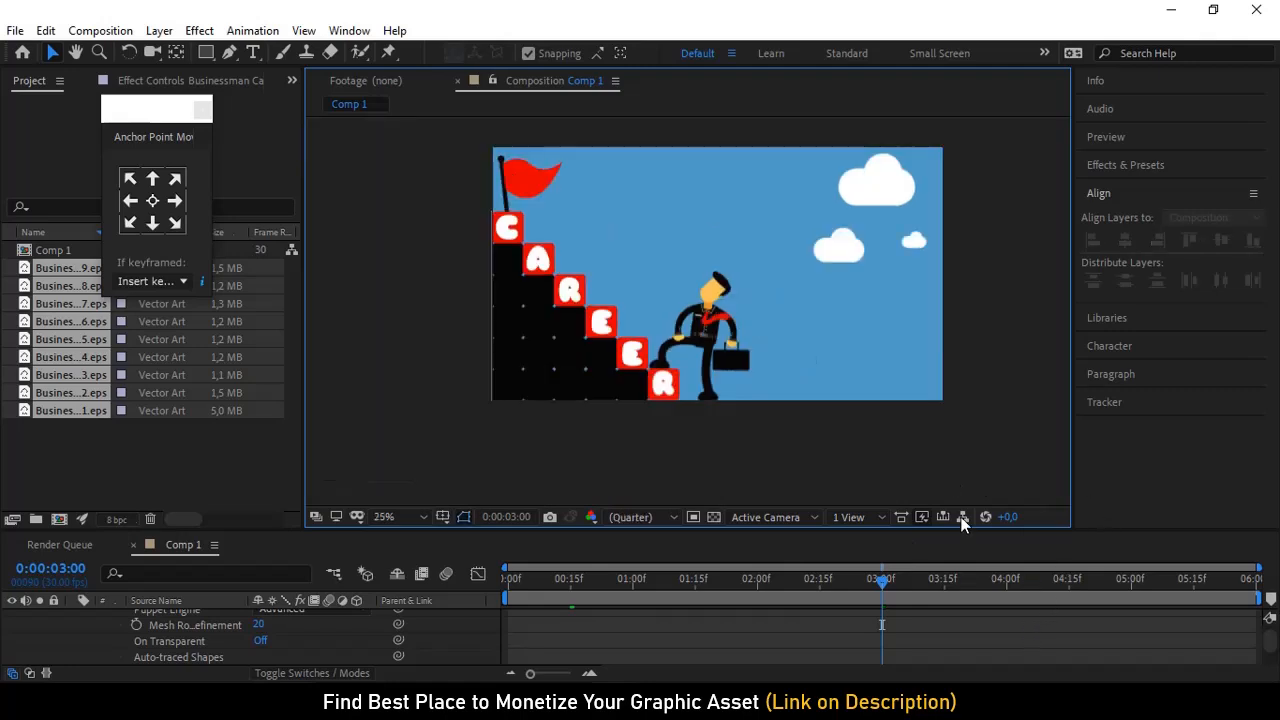
Look through the businessman's Puppet keyframes and collapse the expanded properties of all layers
scroll(980, 623, down, 3)
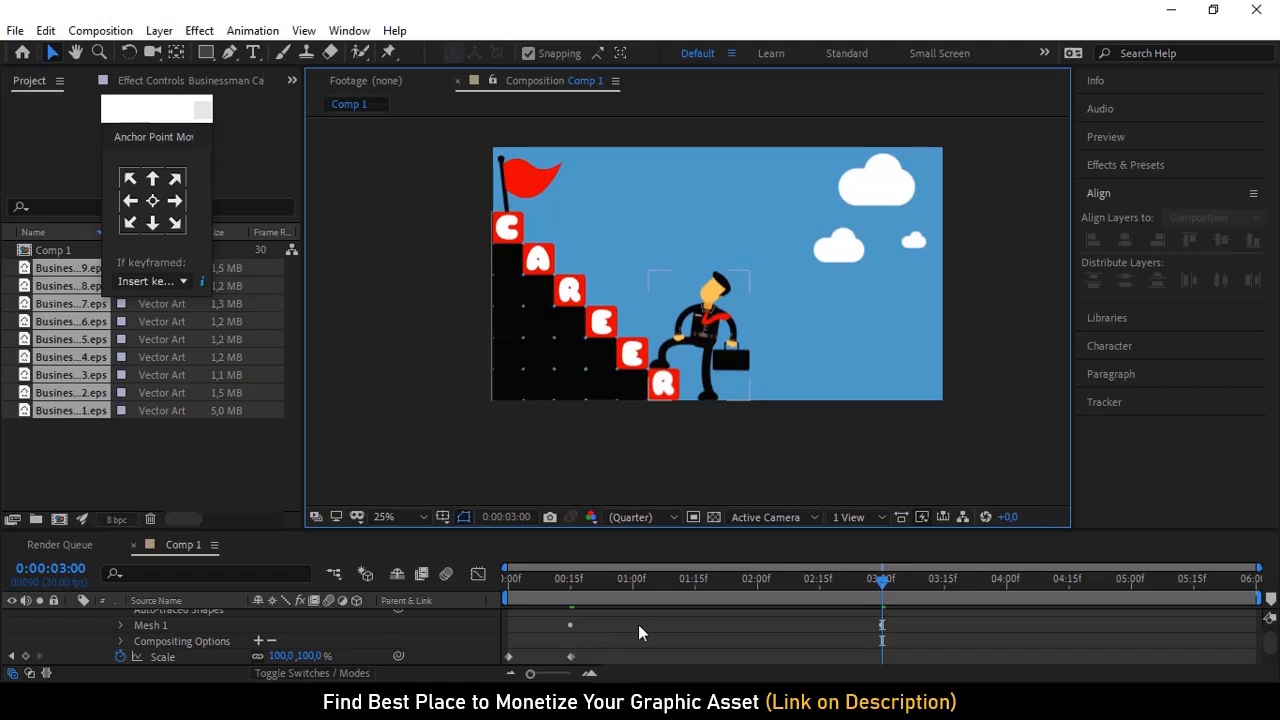
scroll(638, 624, up, 5)
scroll(638, 624, down, 5)
scroll(638, 624, up, 2)
scroll(638, 624, down, 2)
click(569, 625)
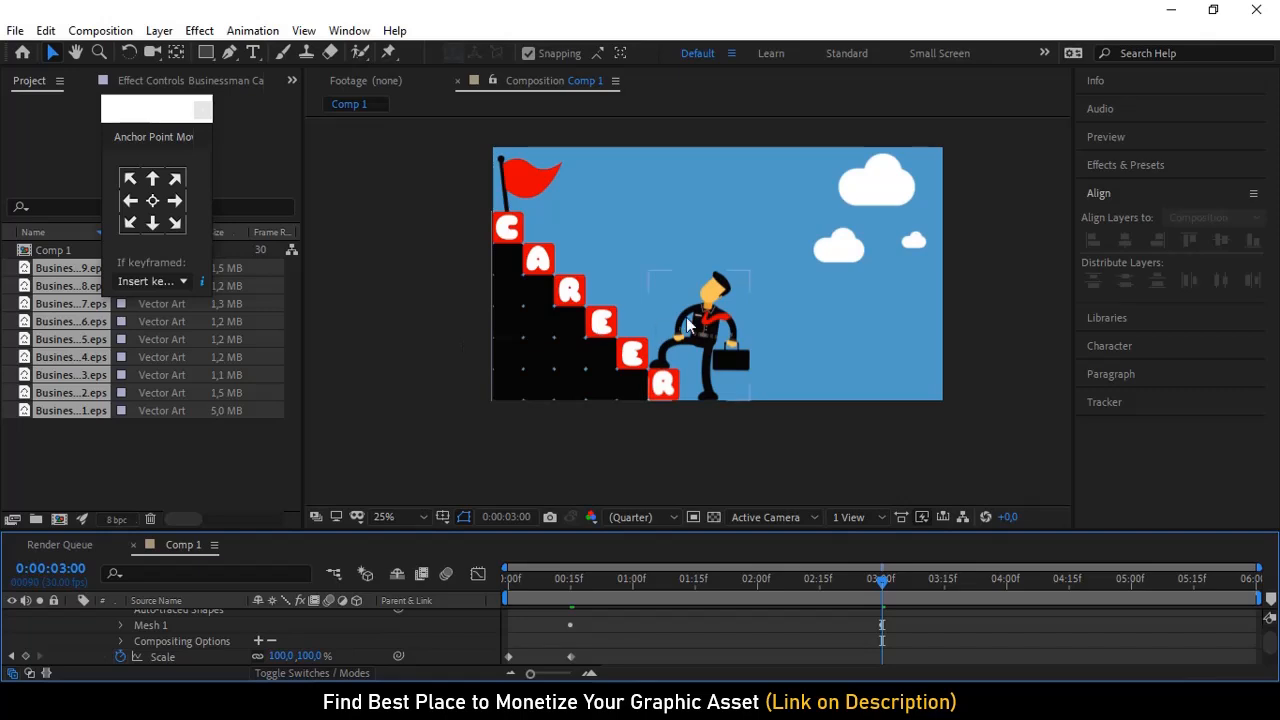
click(716, 310)
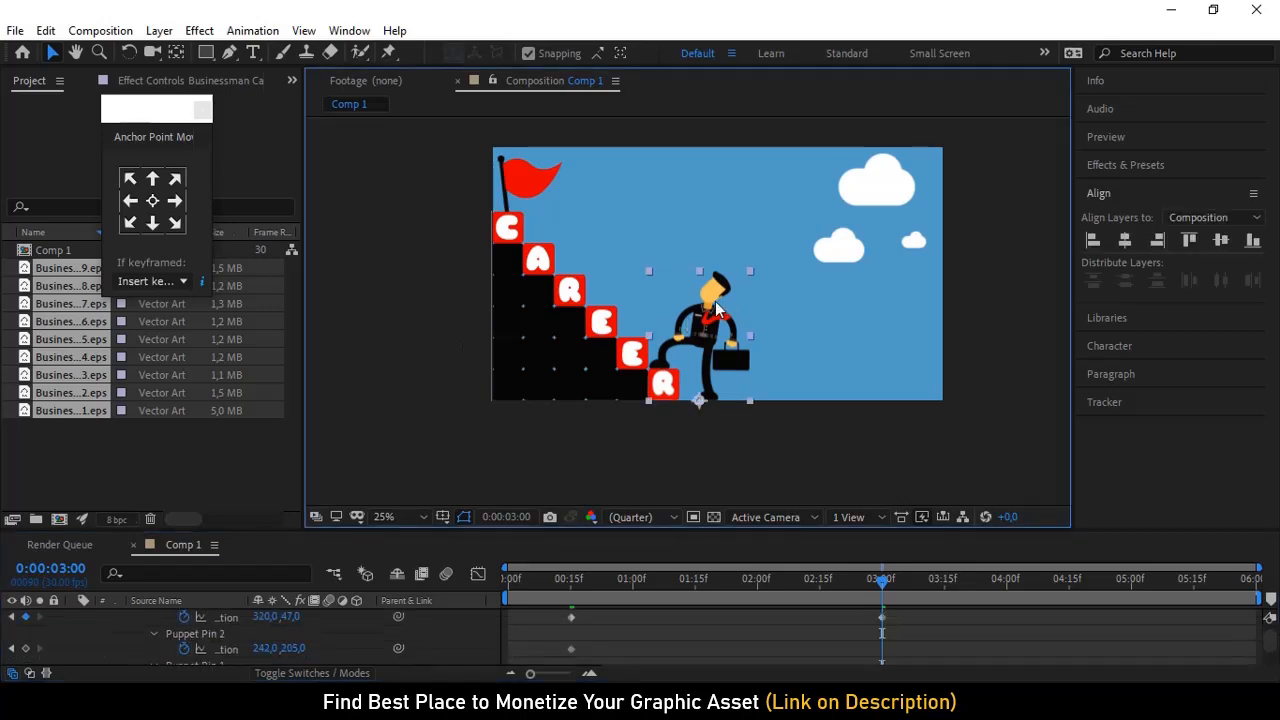
key(u)
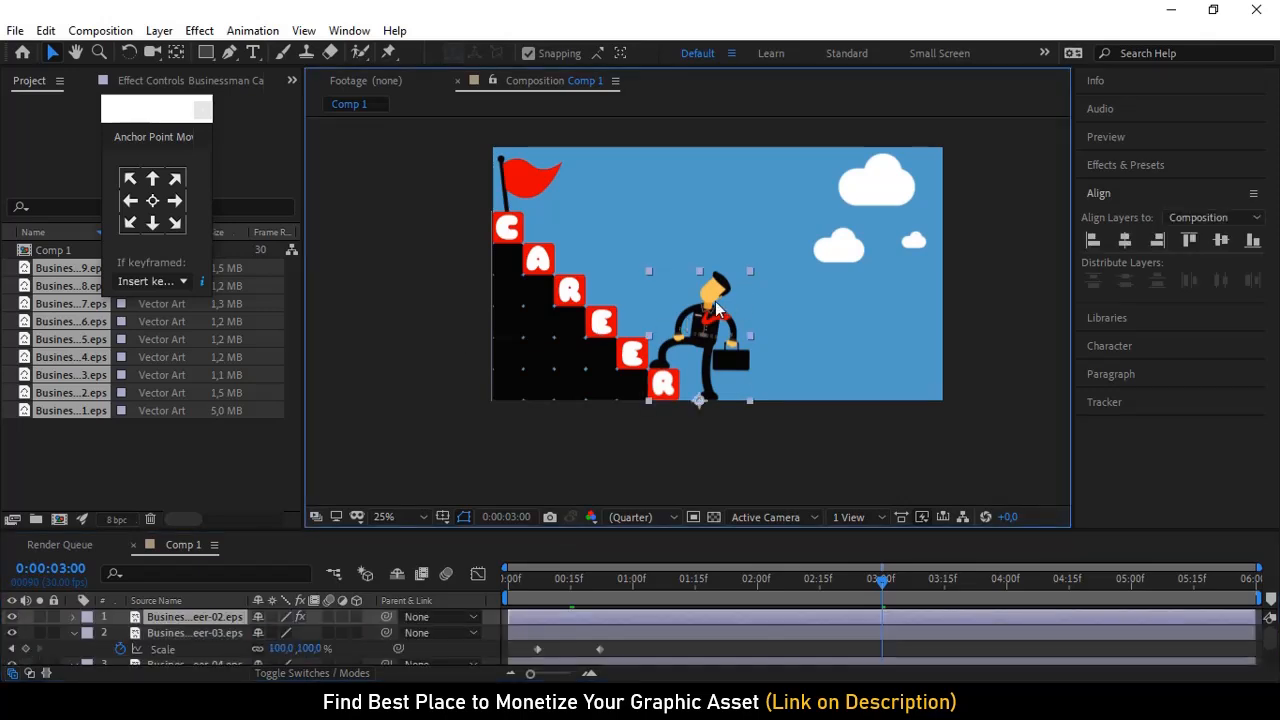
click(1007, 413)
key(u)
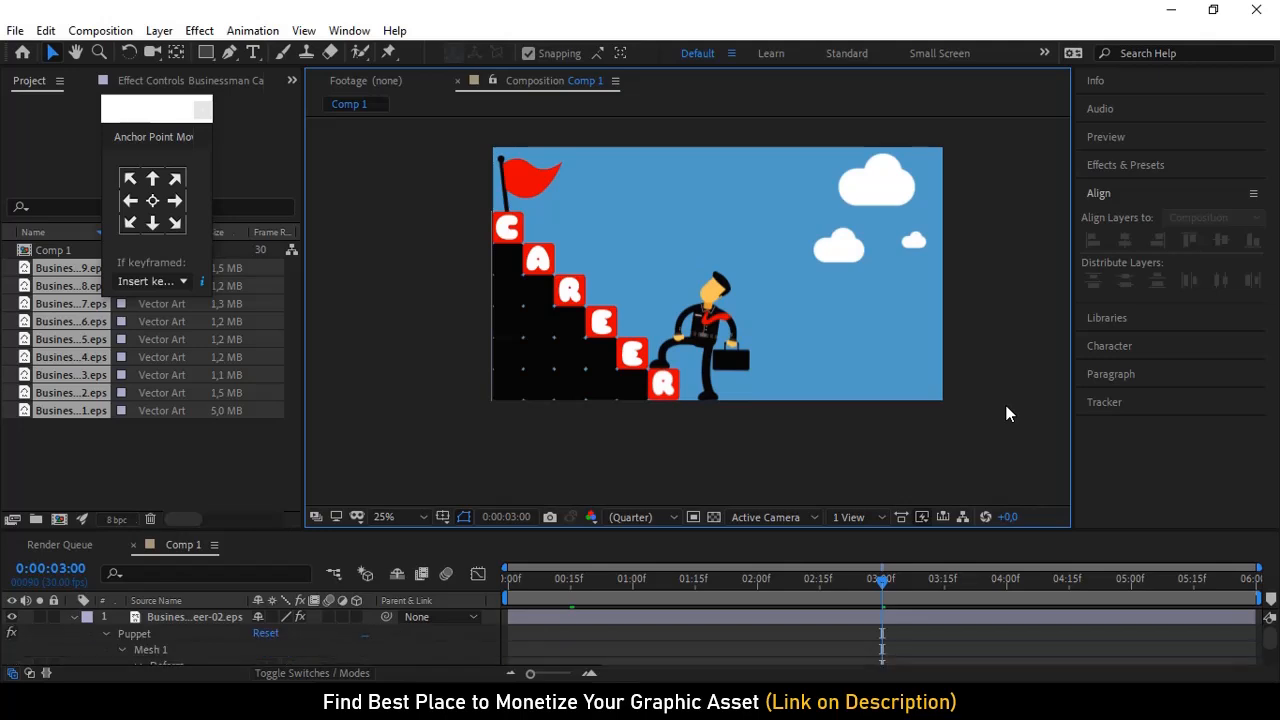
key(u)
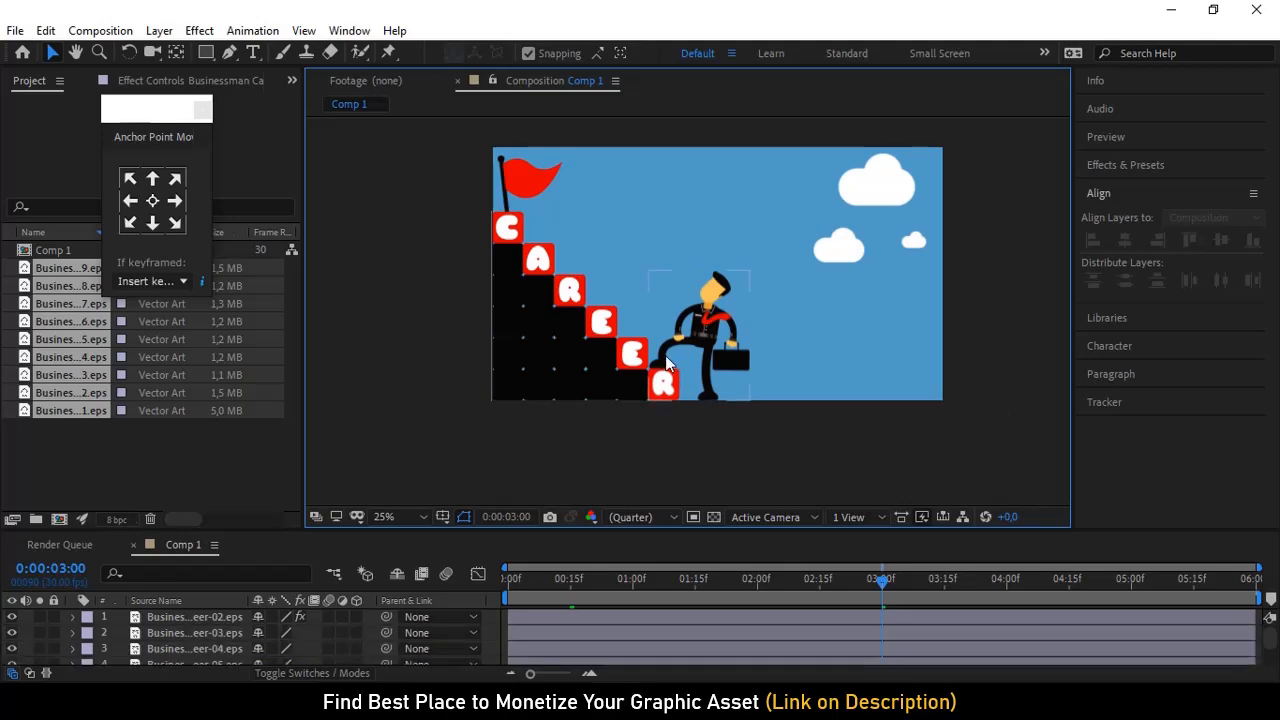
Reveal the businessman's keyframed properties and add a Puppet Pin 3 Position keyframe of 308,0, 37,0 at 0:00:05:29
click(714, 300)
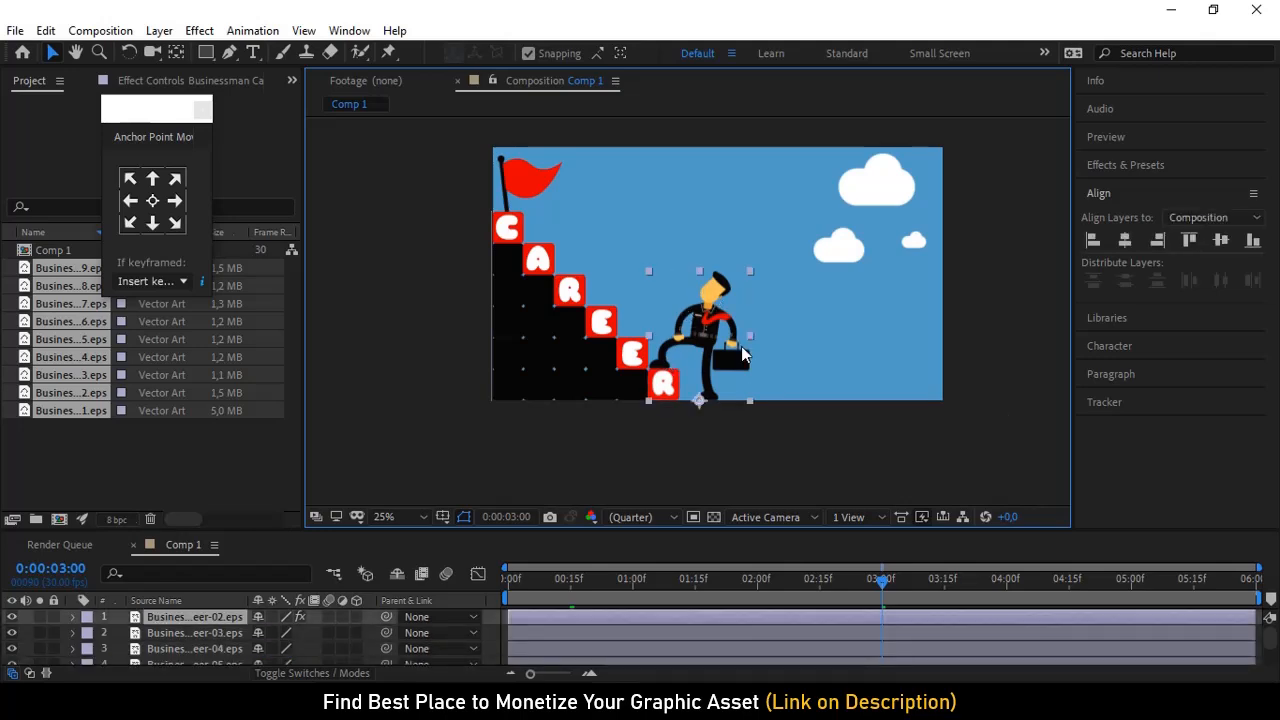
key(u)
scroll(892, 647, down, 2)
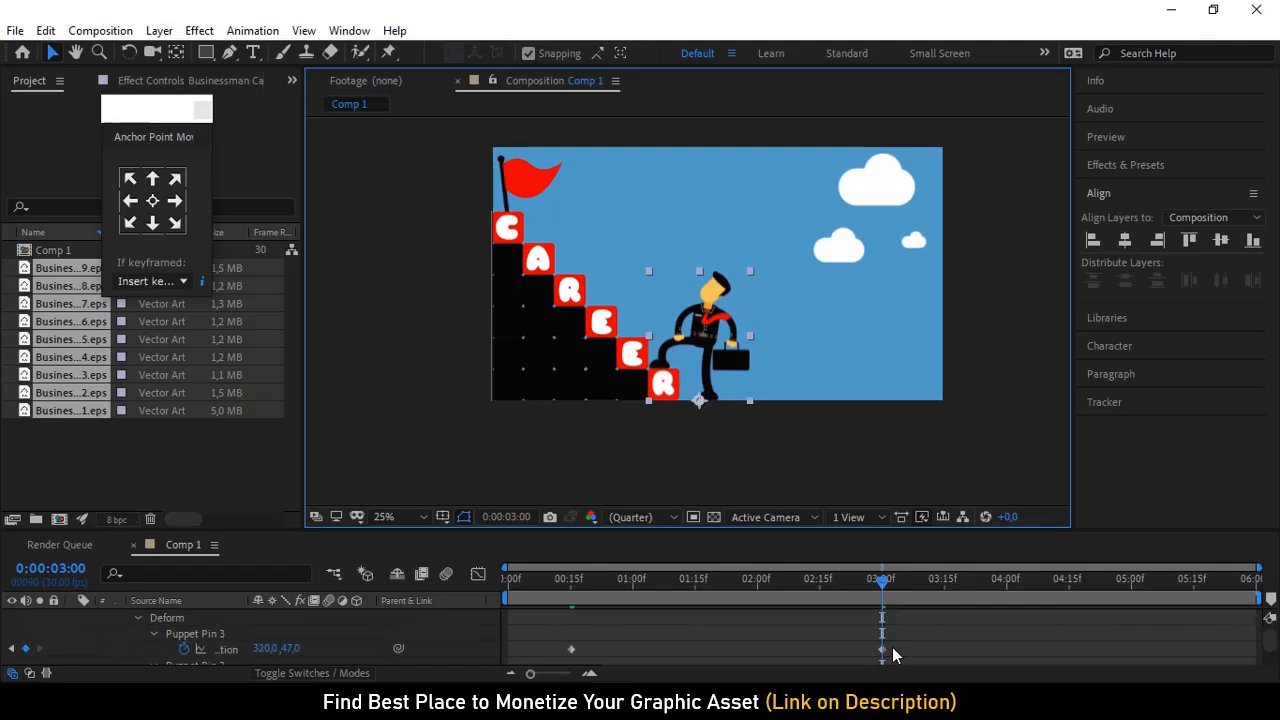
click(881, 650)
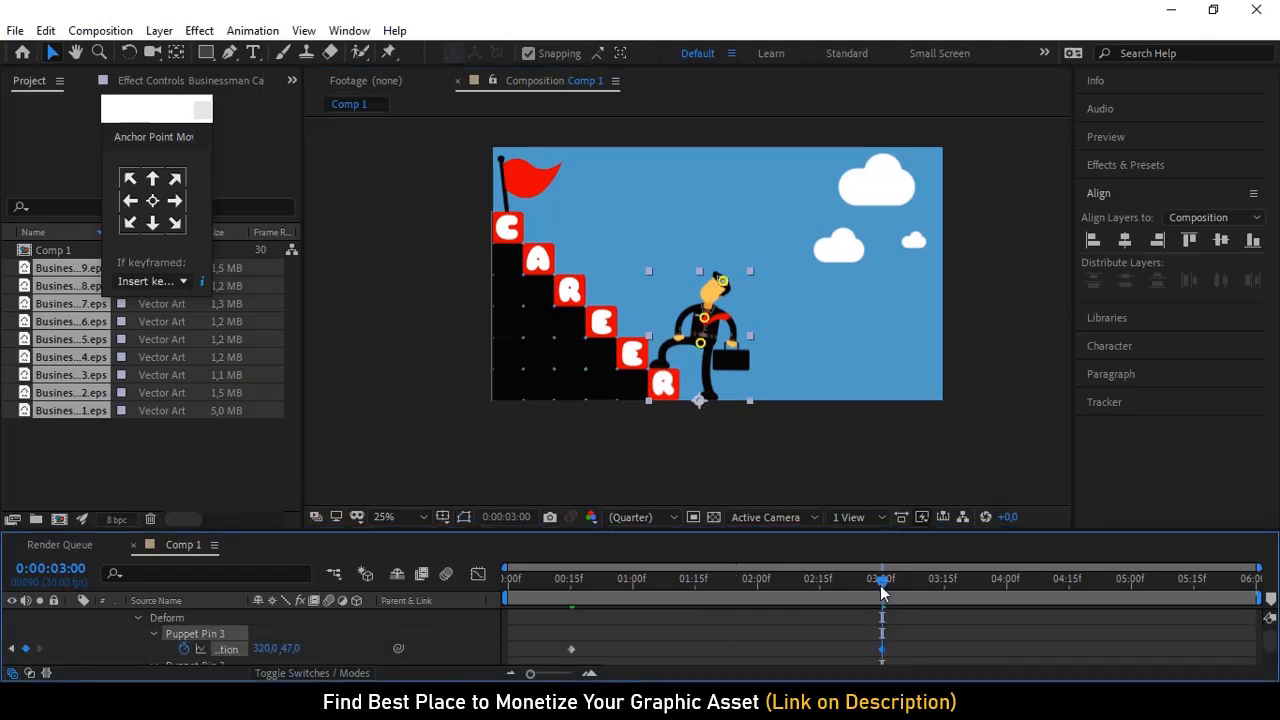
mouse_move(881, 592)
mouse_down()
mouse_move(668, 592)
mouse_move(883, 590)
mouse_up()
drag(884, 586, 1266, 597)
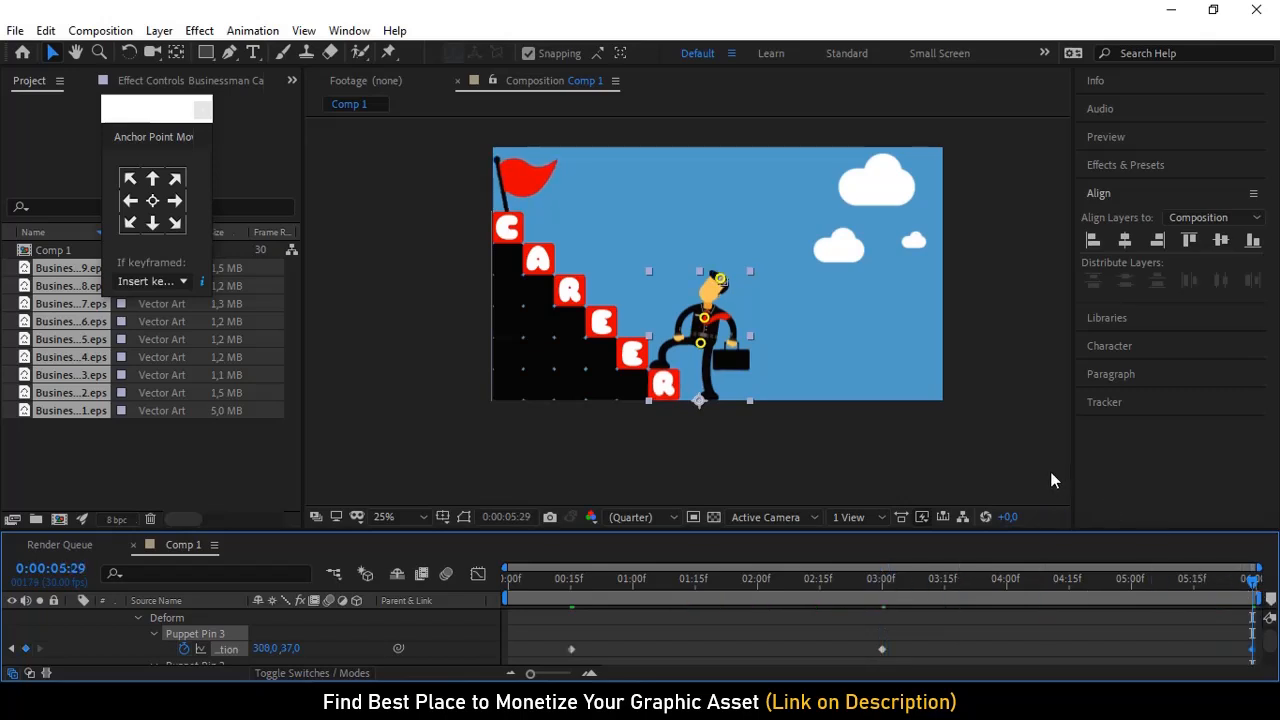
Collapse the businessman's properties, reveal the clouds' Position, and add a keyframe of 1609,5, 258,5 at 0:00:05:29
click(1002, 454)
click(882, 180)
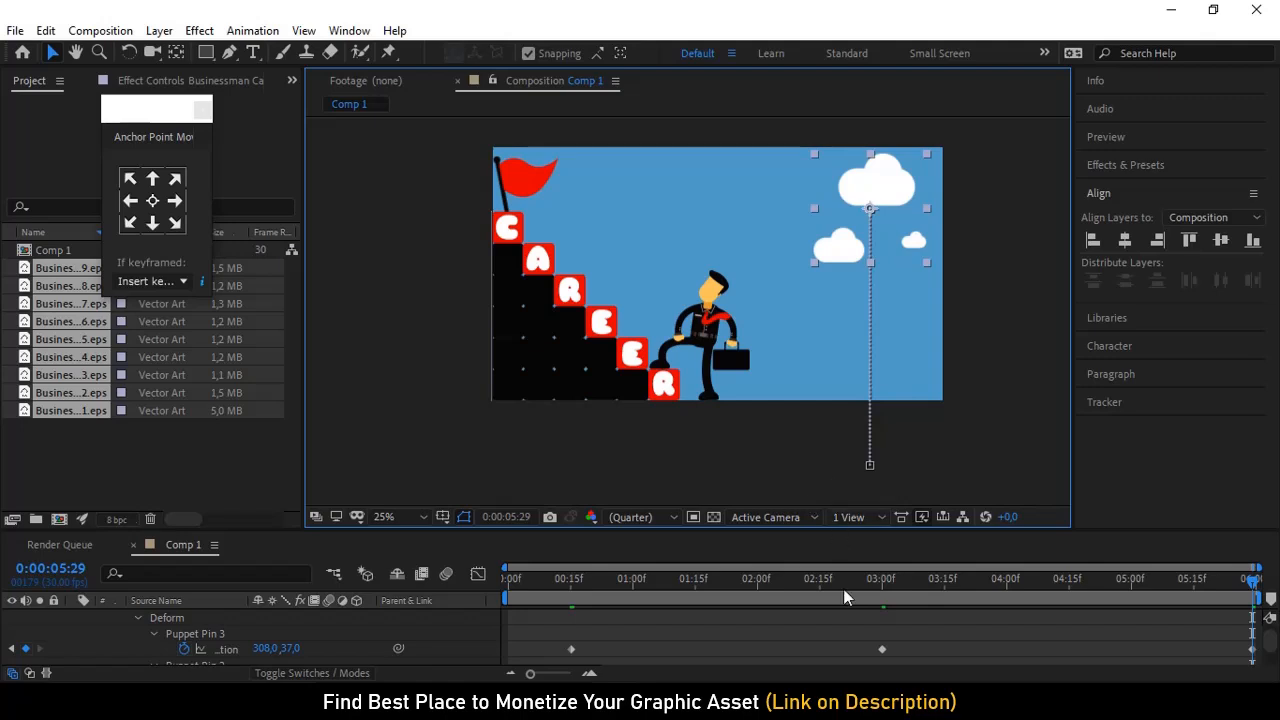
click(938, 481)
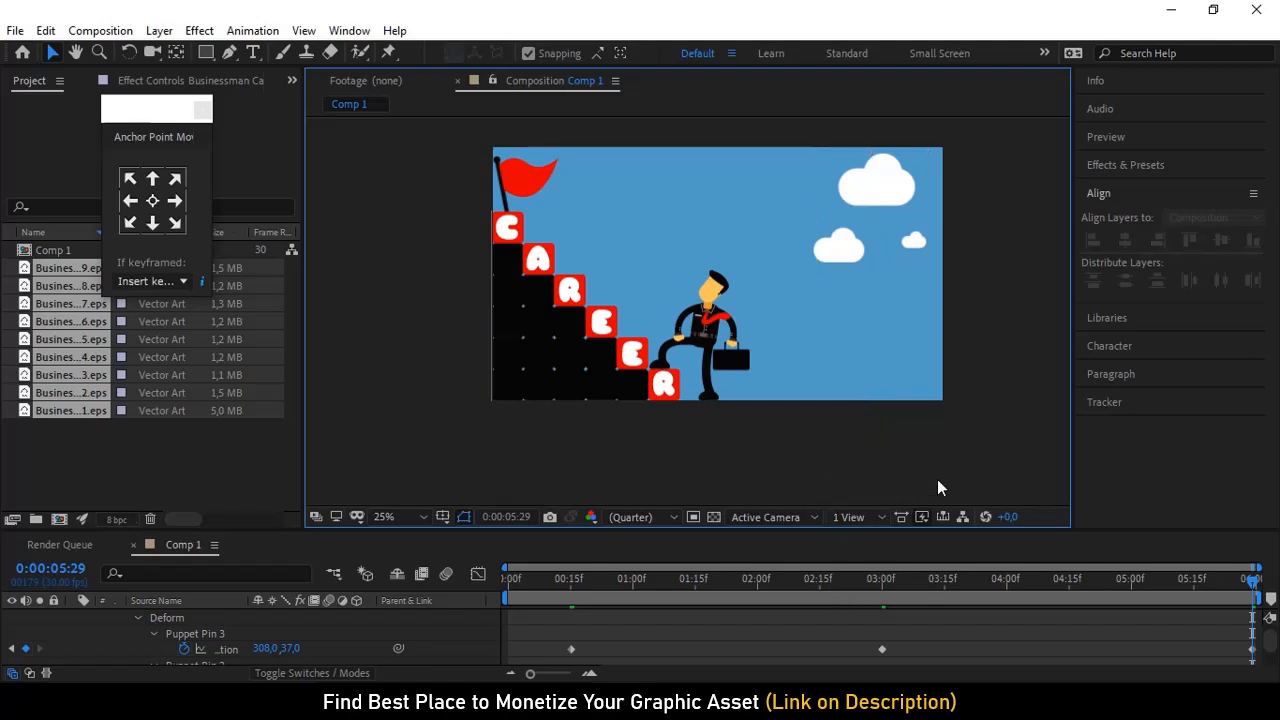
key(u)
click(852, 181)
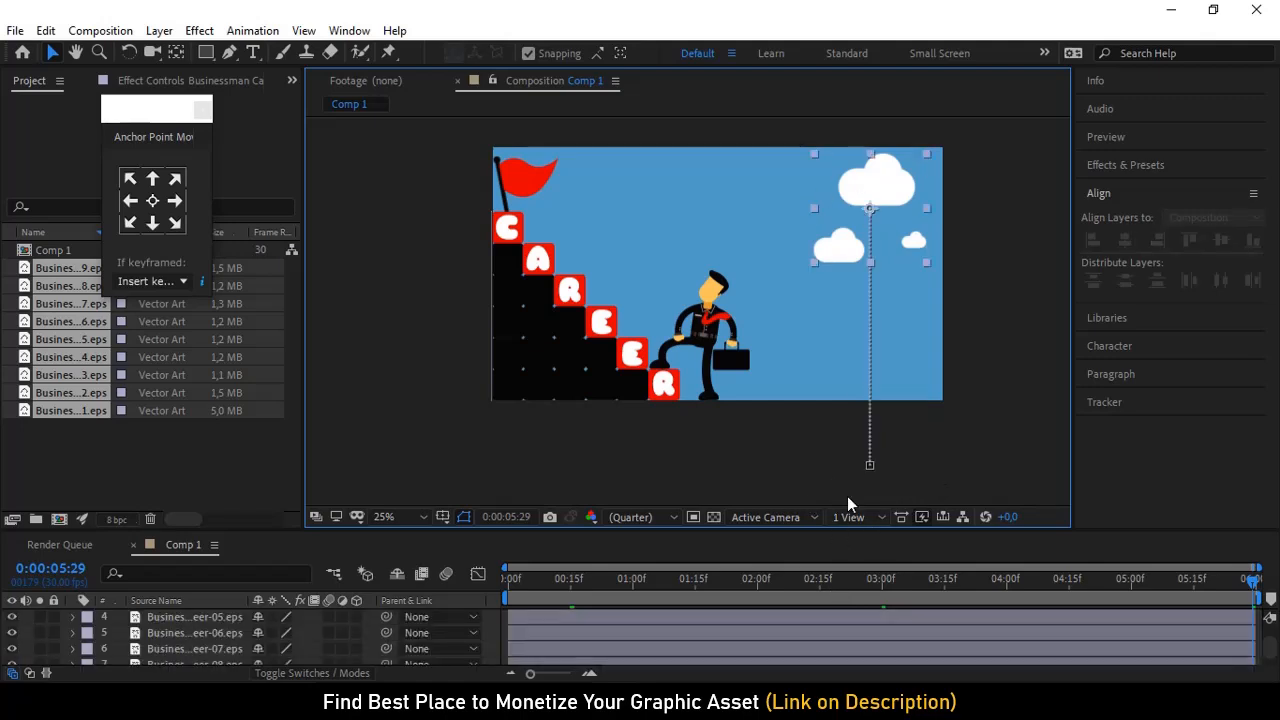
click(893, 543)
key(p)
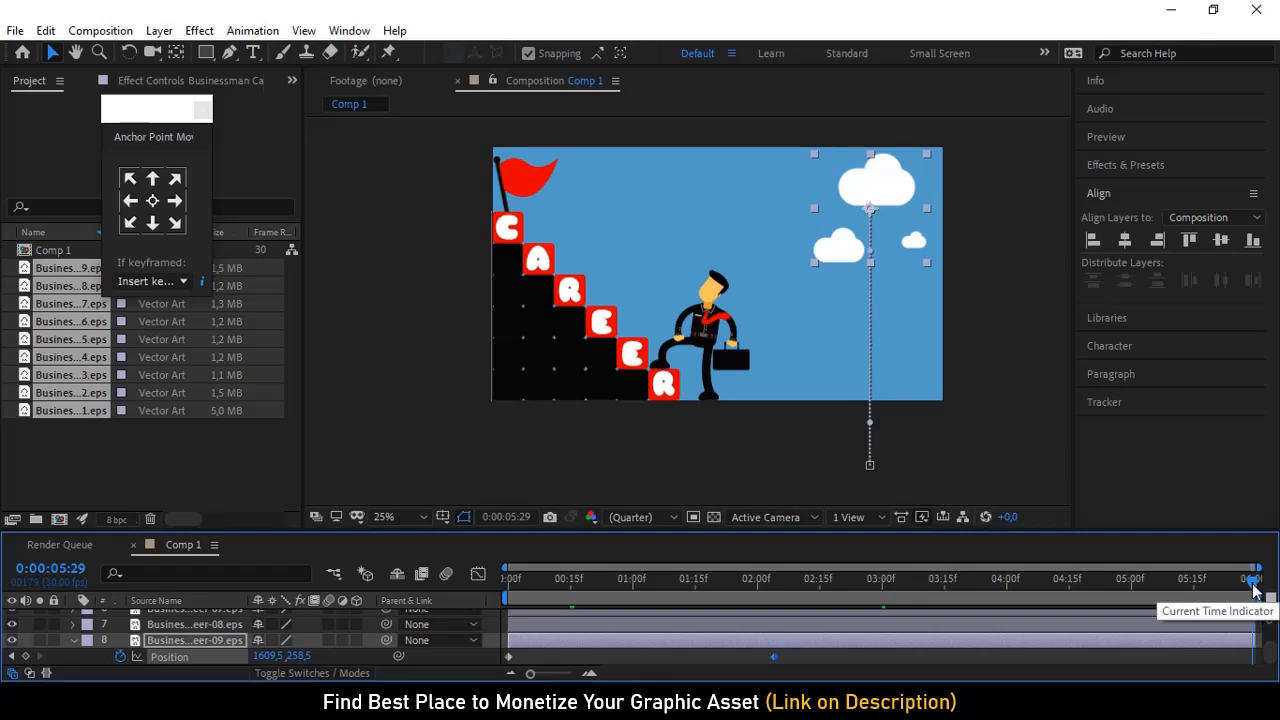
At 0:00:04:05, move the clouds slightly down to 1609,5, 322,5 and preview the animation
drag(1253, 590, 1026, 594)
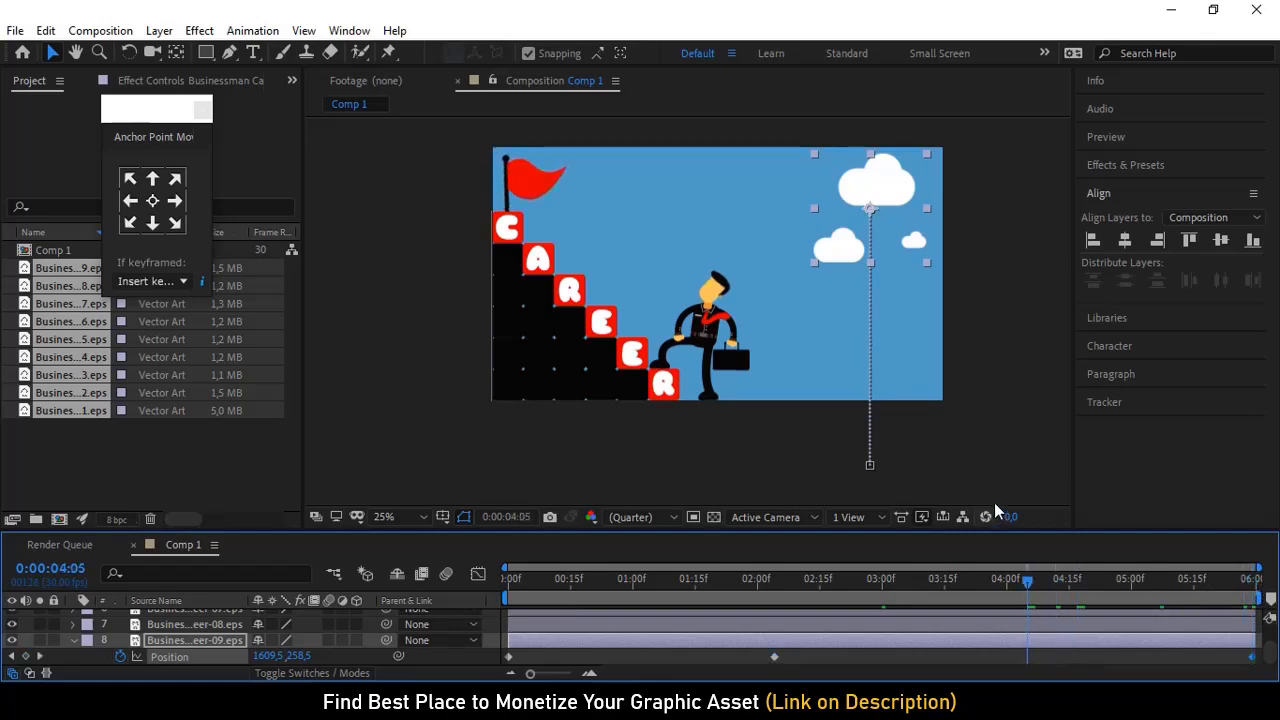
drag(897, 190, 897, 204)
click(984, 214)
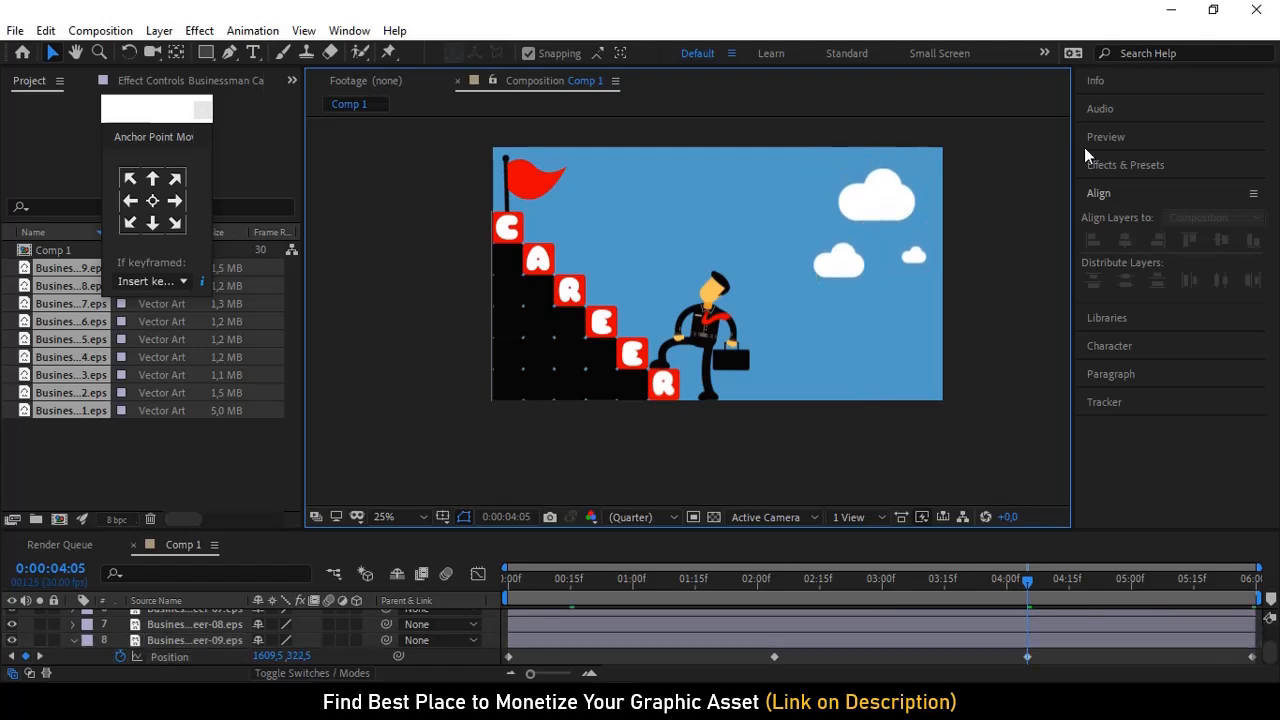
drag(1100, 137, 1100, 140)
click(1169, 163)
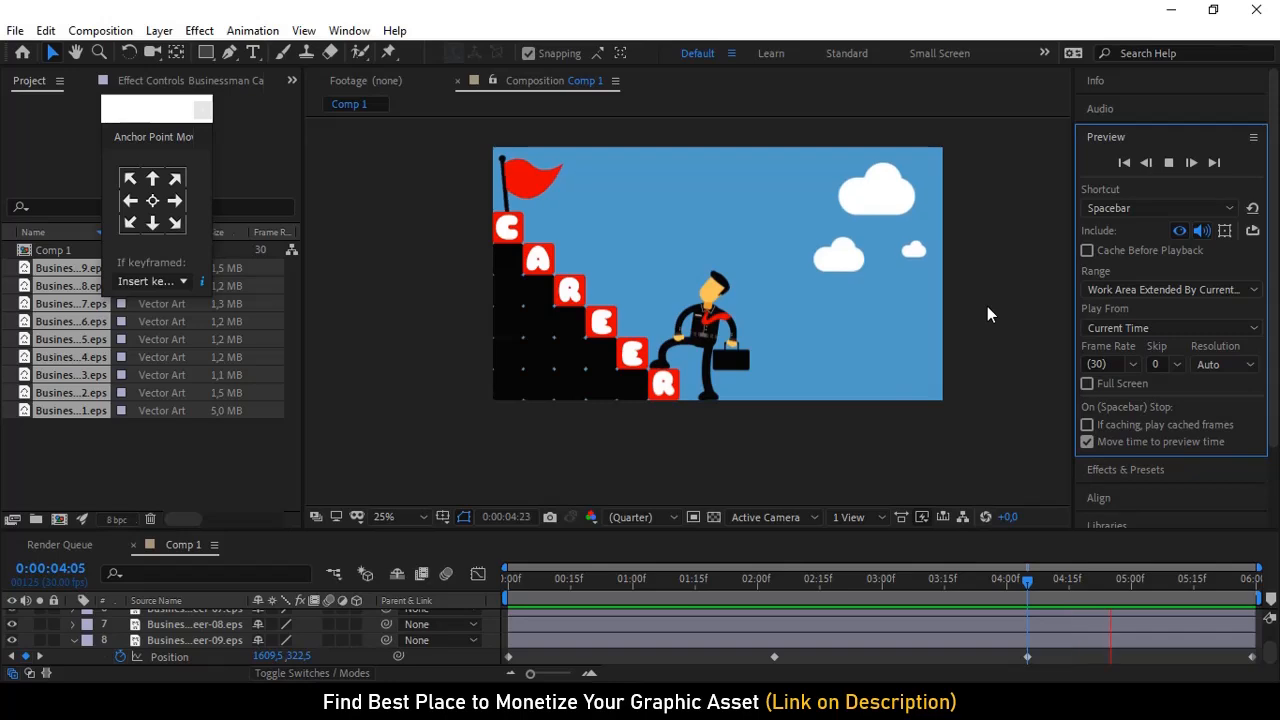
click(987, 306)
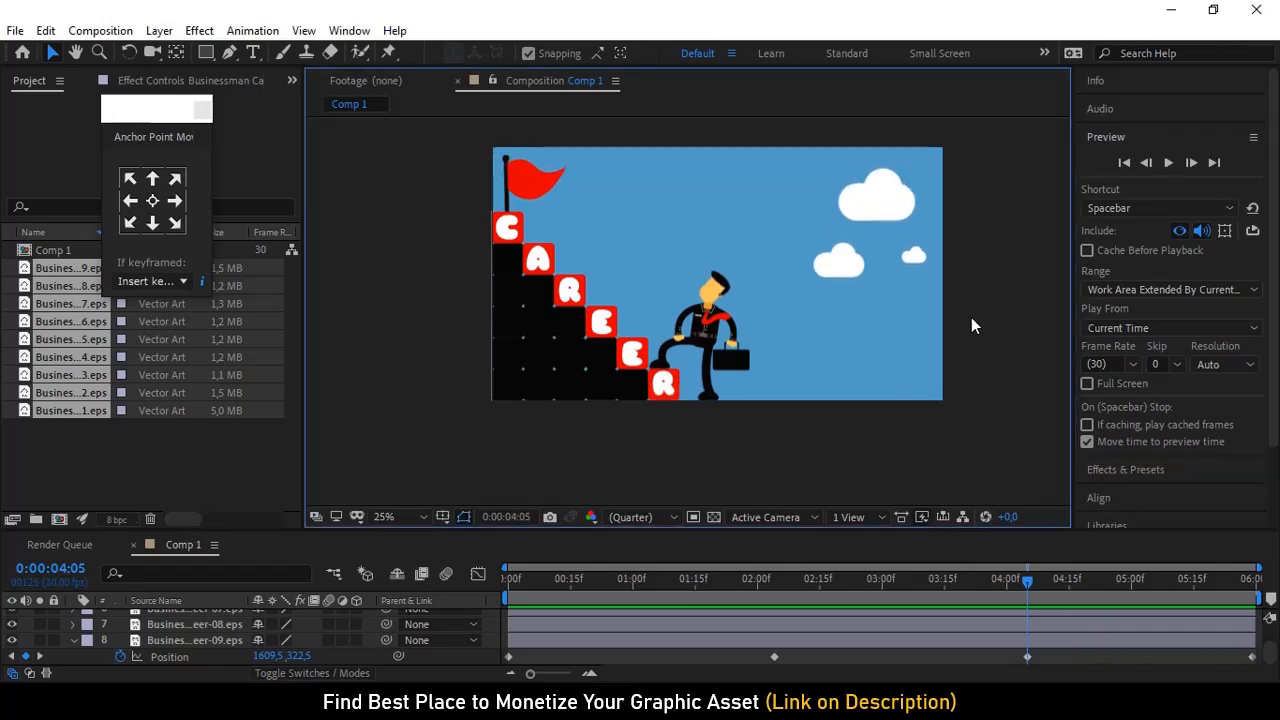
Reveal all layers' Scale keyframes in a taller timeline and unlink the Scale proportions of Businessman Career-03
key(s)
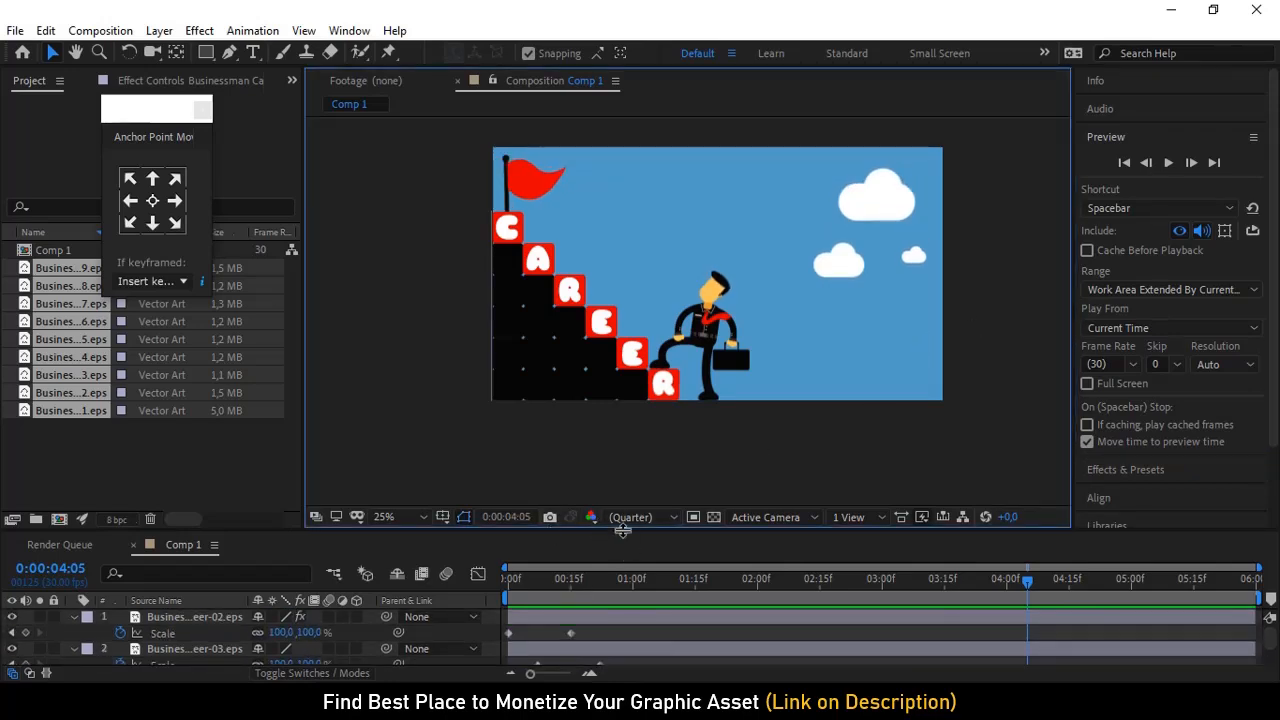
drag(624, 528, 633, 432)
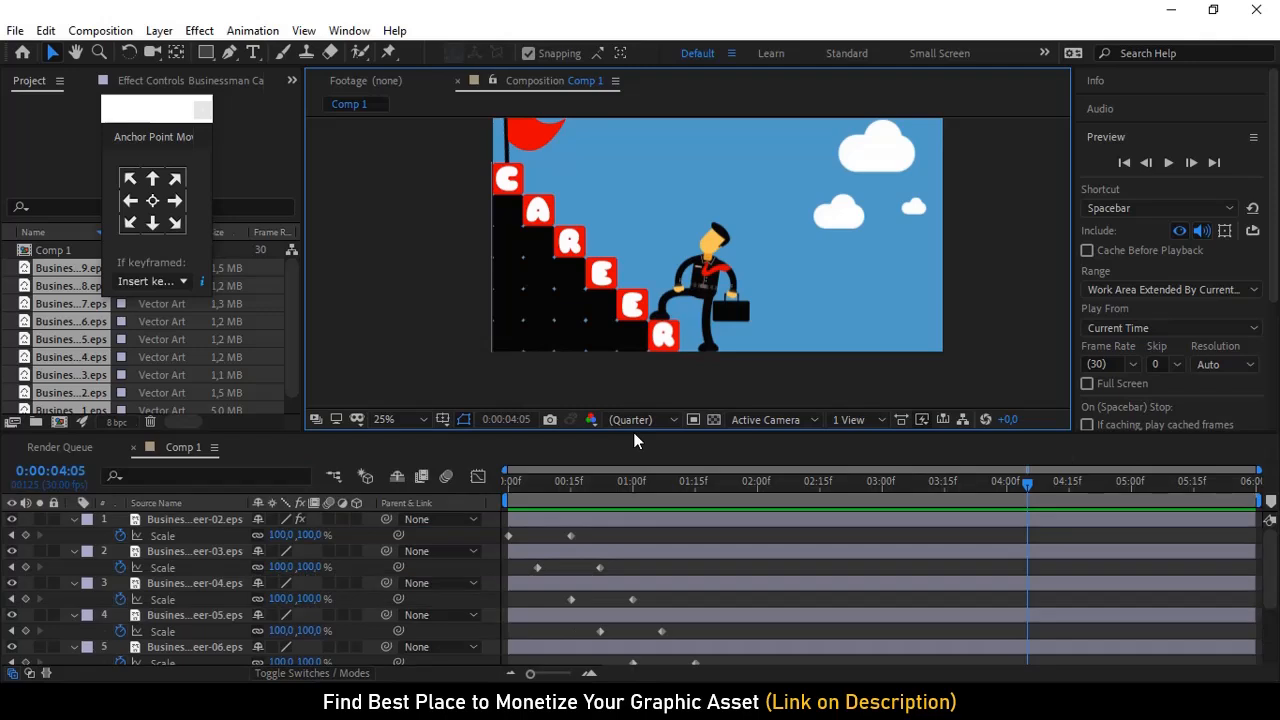
double_click(634, 337)
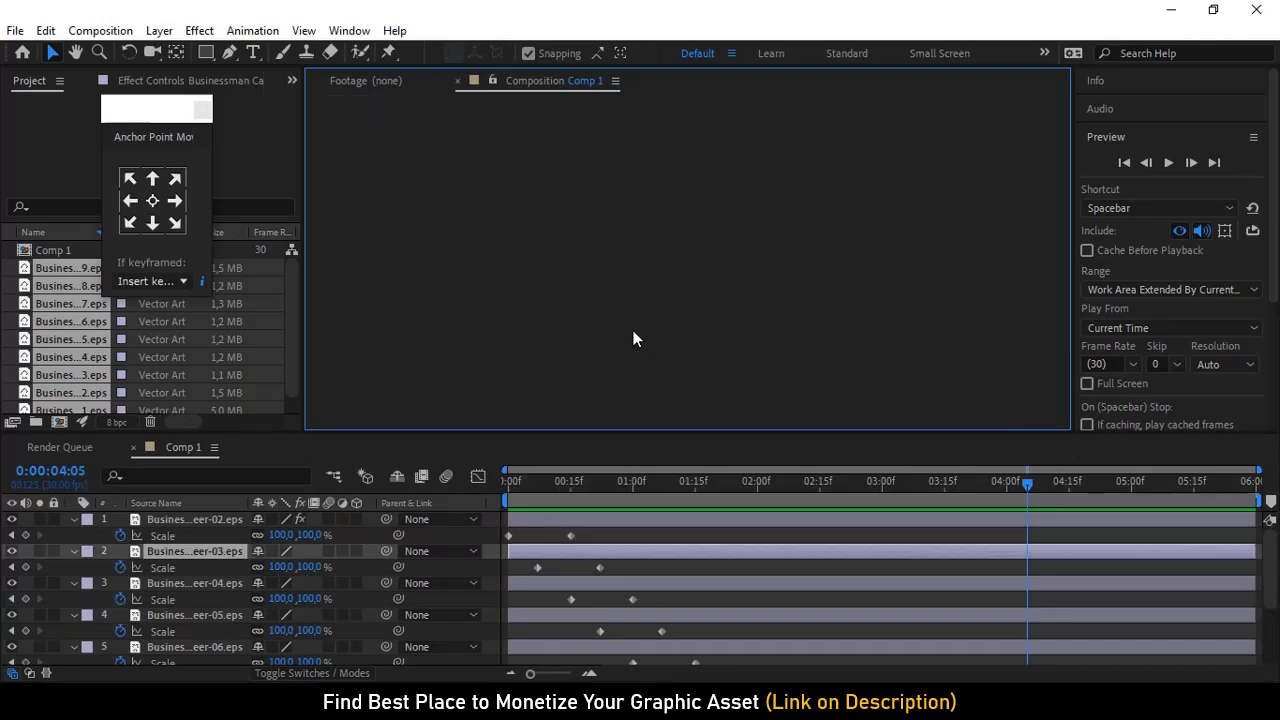
click(259, 567)
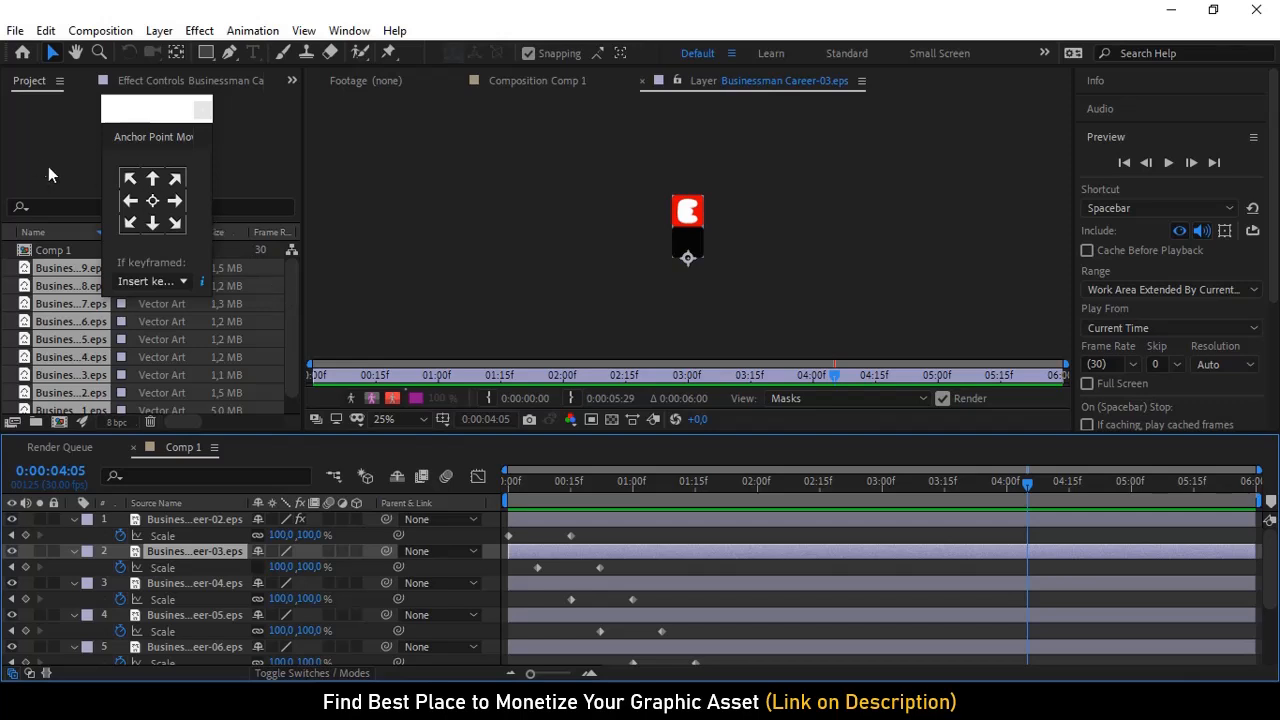
double_click(45, 251)
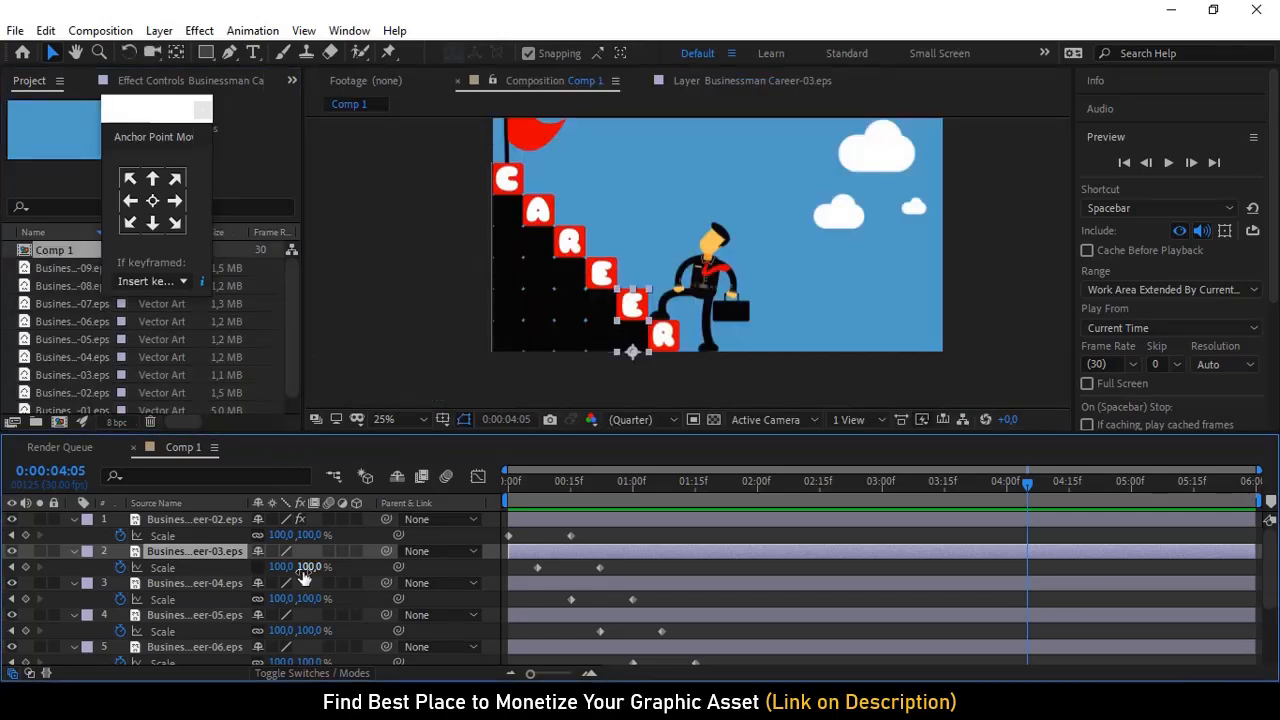
Go to 0:00:00:07 and select the Scale keyframe of Businessman Career-03 there
click(308, 567)
drag(583, 497, 538, 499)
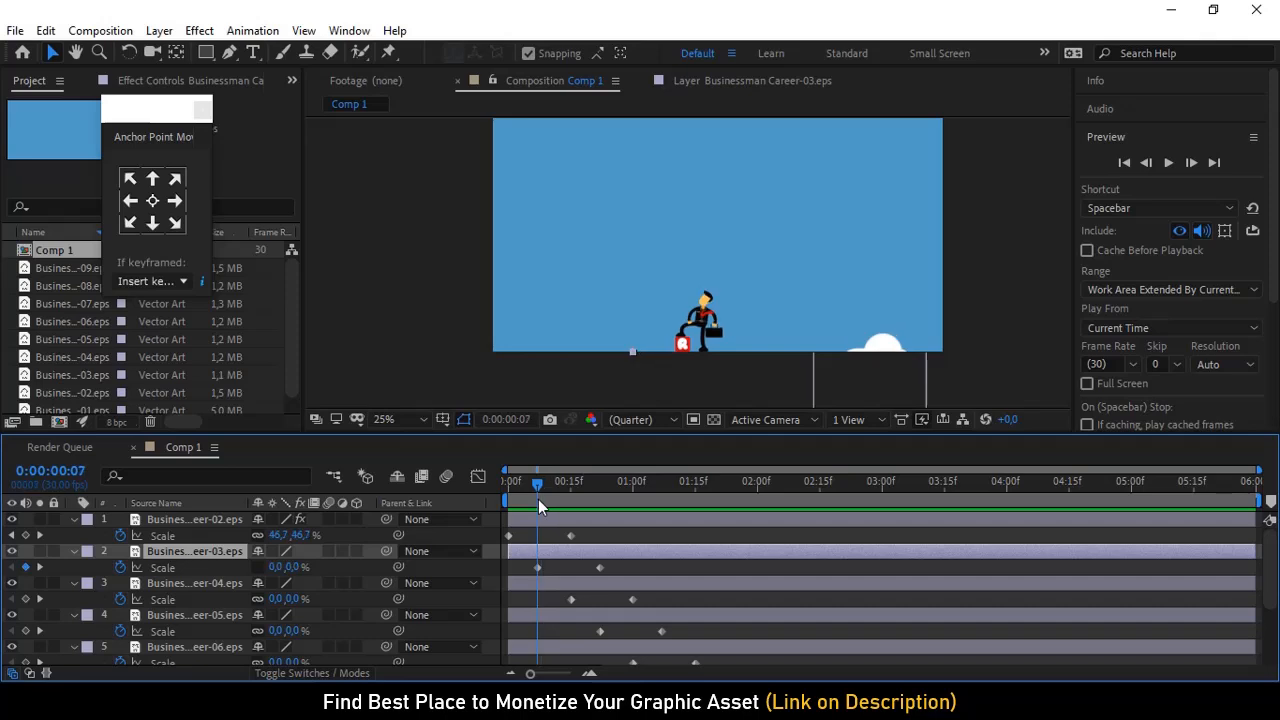
click(537, 568)
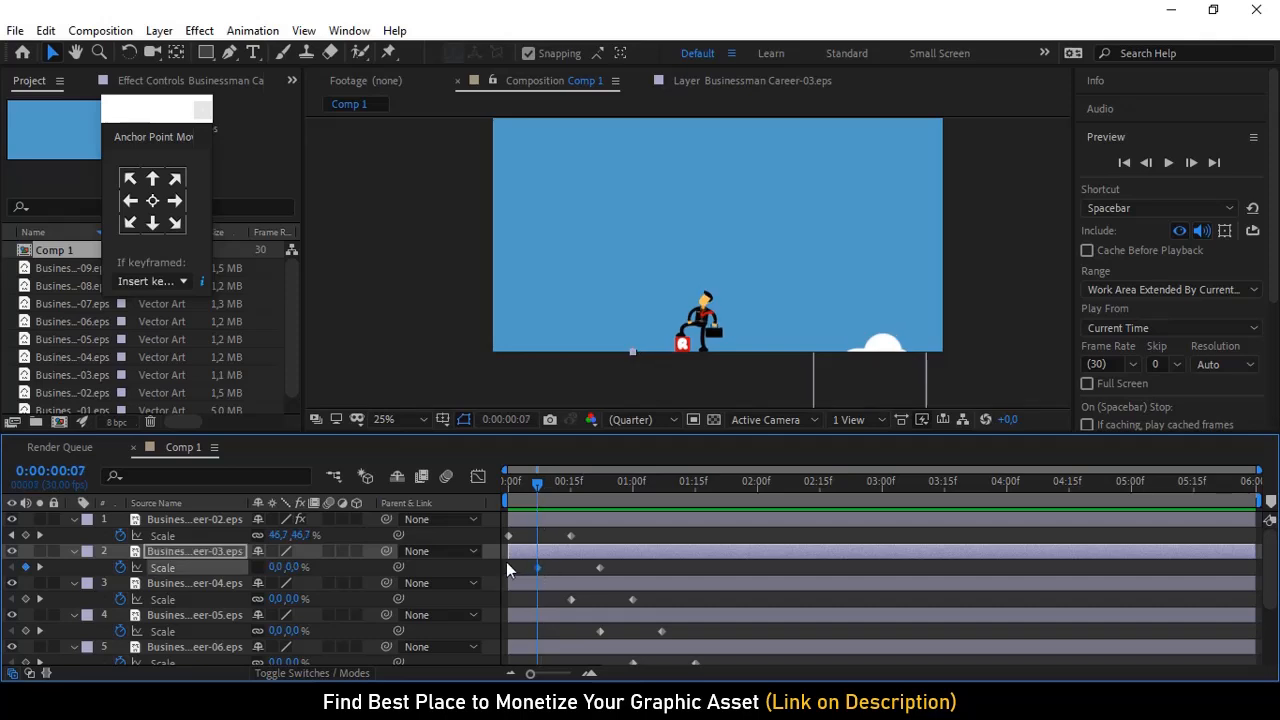
click(294, 567)
text(100)
key(Return)
key(ctrl+z)
Set the Businessman Career-03 Scale keyframe at 0:00:00:07 to 100,0 horizontally and 0,0 vertically
click(275, 567)
text(1)
key(Return)
click(277, 599)
text(100)
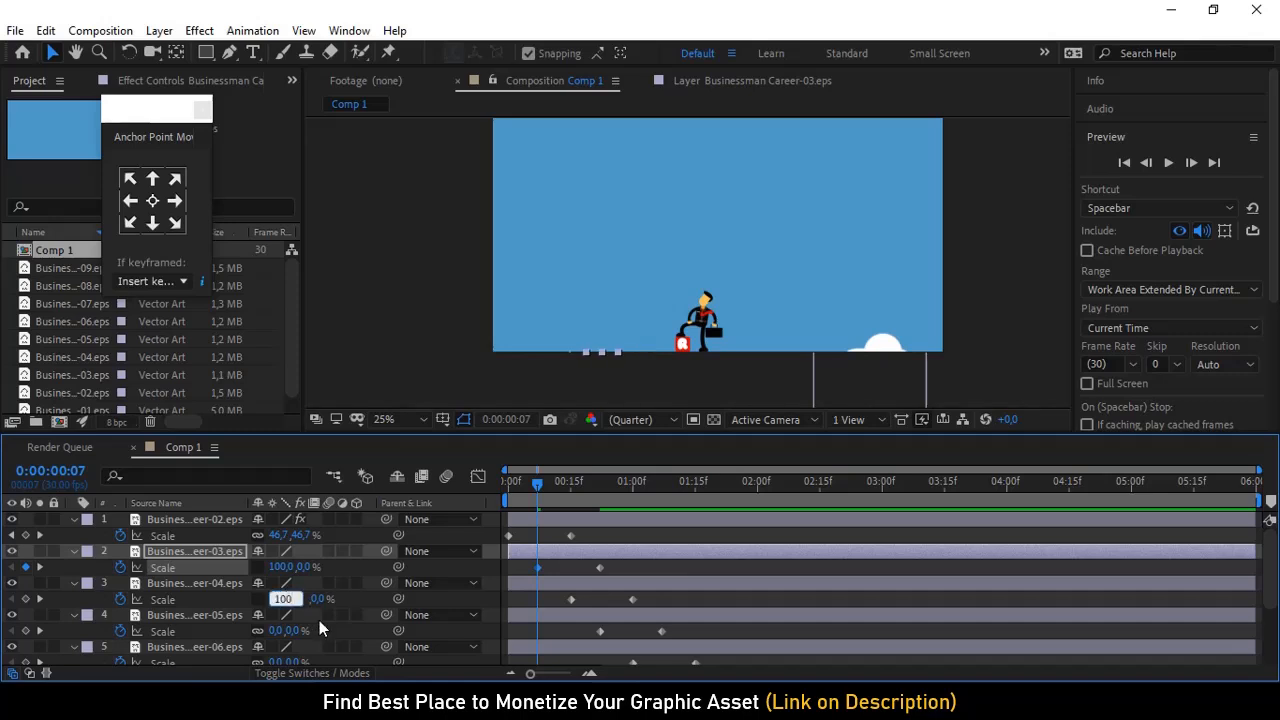
key(Return)
key(ctrl+z)
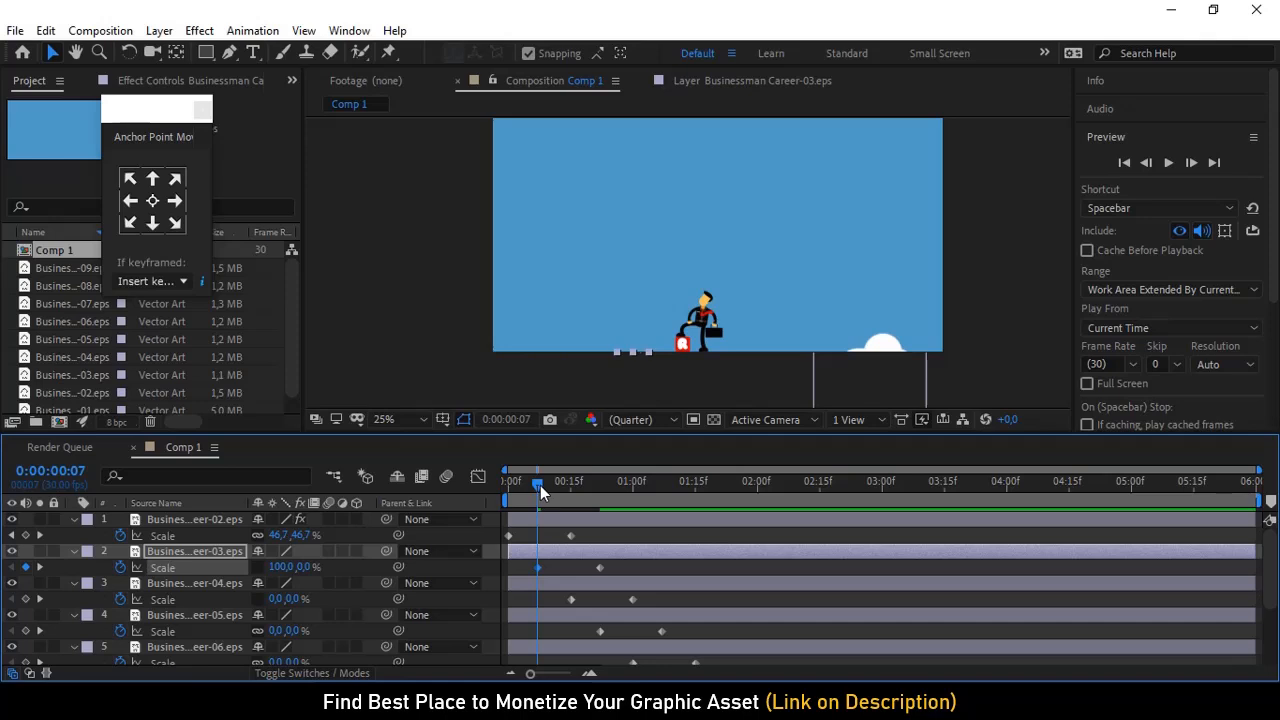
At 0:00:00:15, set the Scale keyframe of Businessman Career-04 to 100,0 horizontally and 0,0 vertically
drag(540, 490, 571, 490)
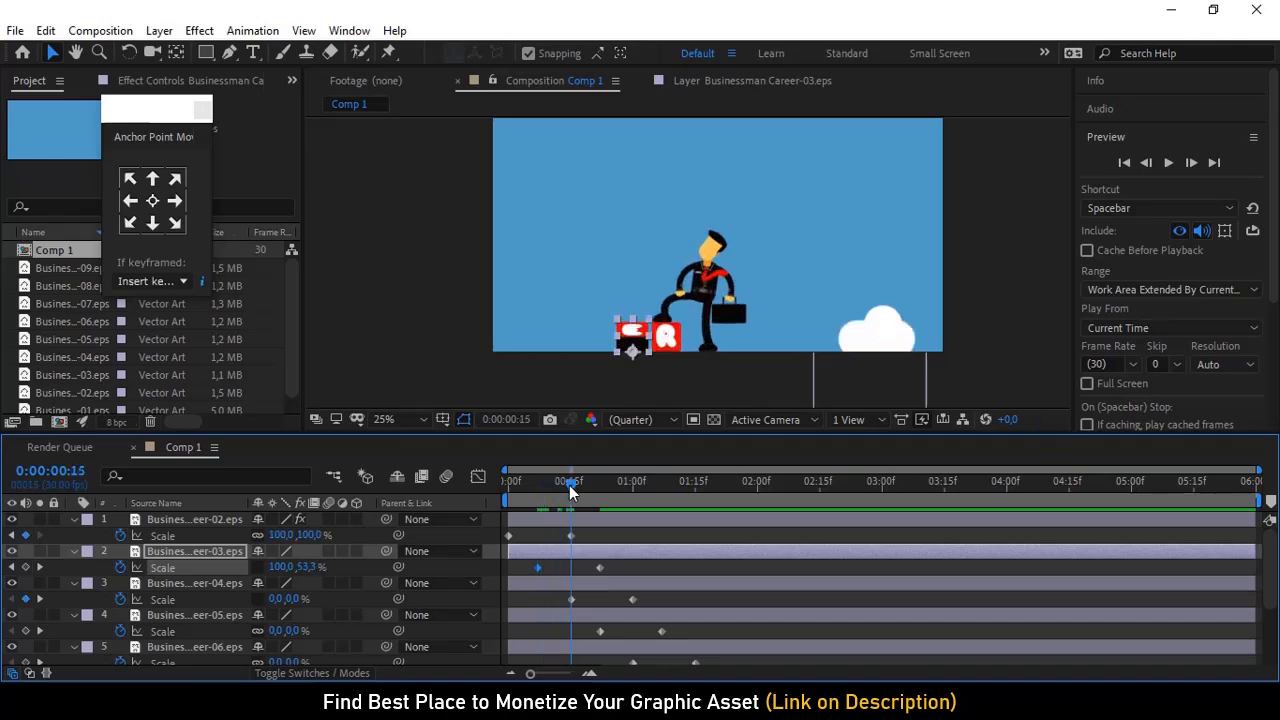
click(571, 600)
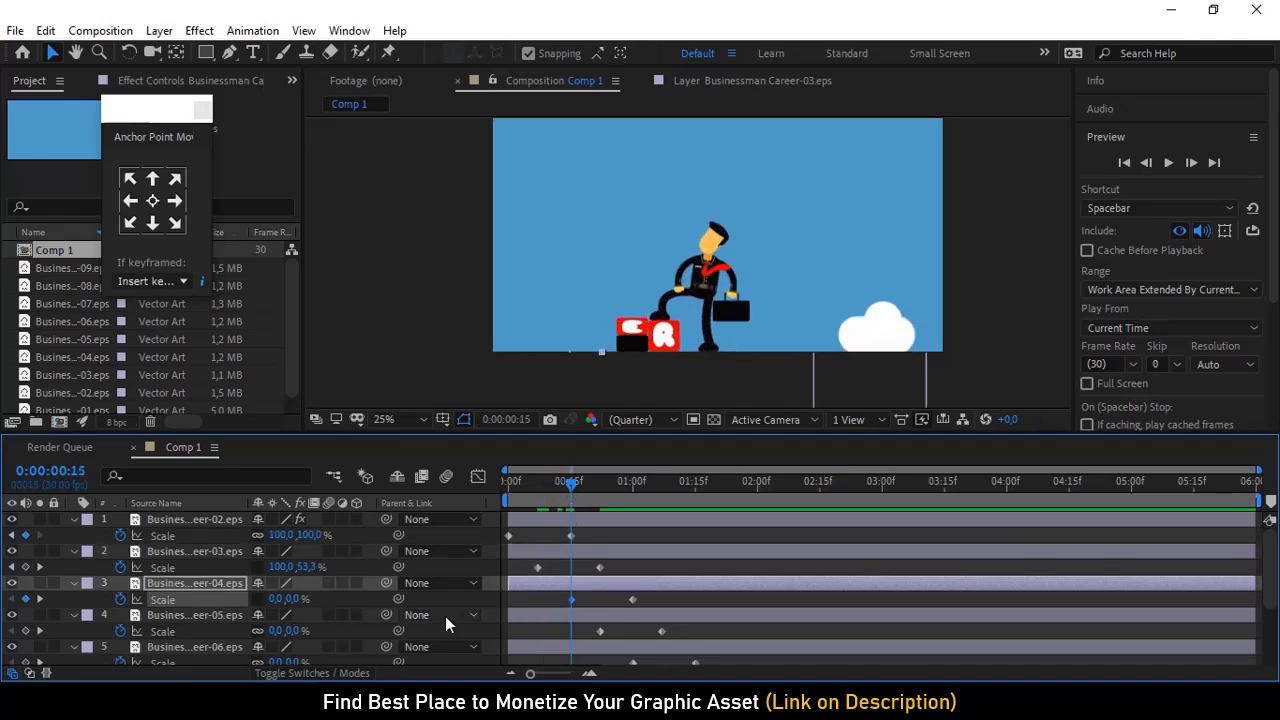
click(278, 598)
text(100)
key(Return)
At 0:00:00:22, set the Scale keyframe of Businessman Career-05 to 100,0, 100,0%
drag(585, 487, 600, 484)
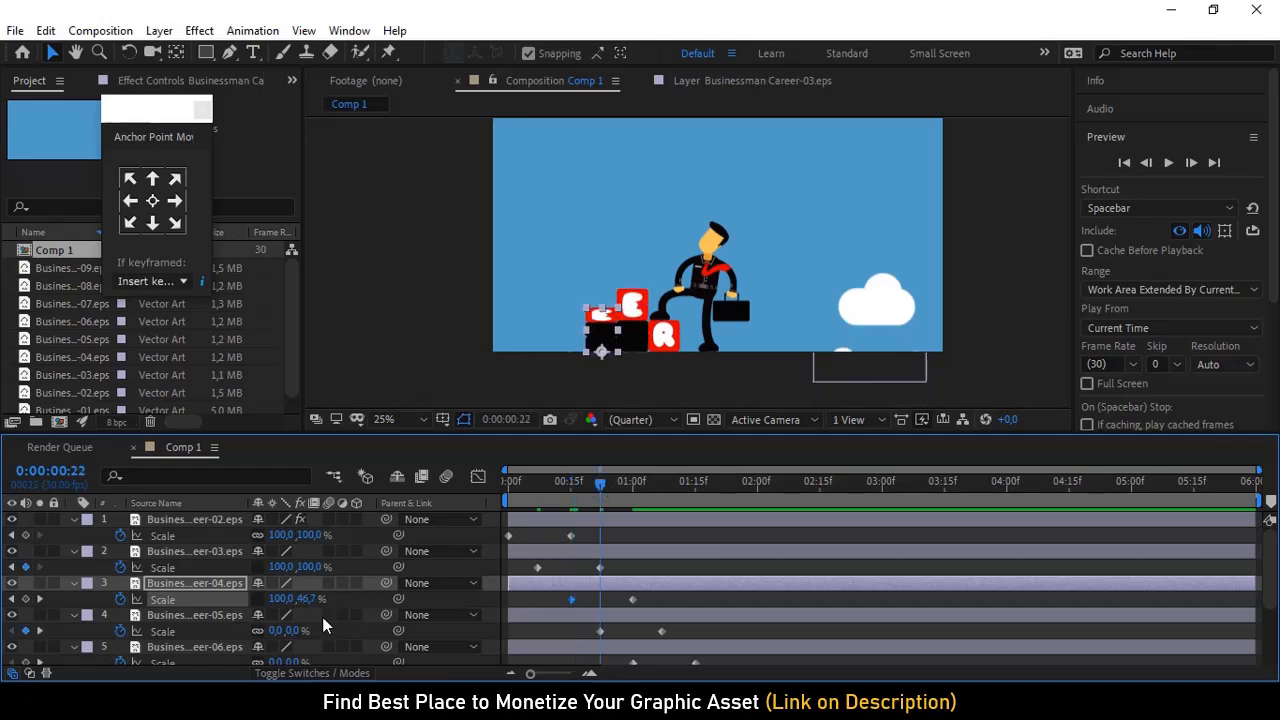
click(272, 630)
text(100)
key(Return)
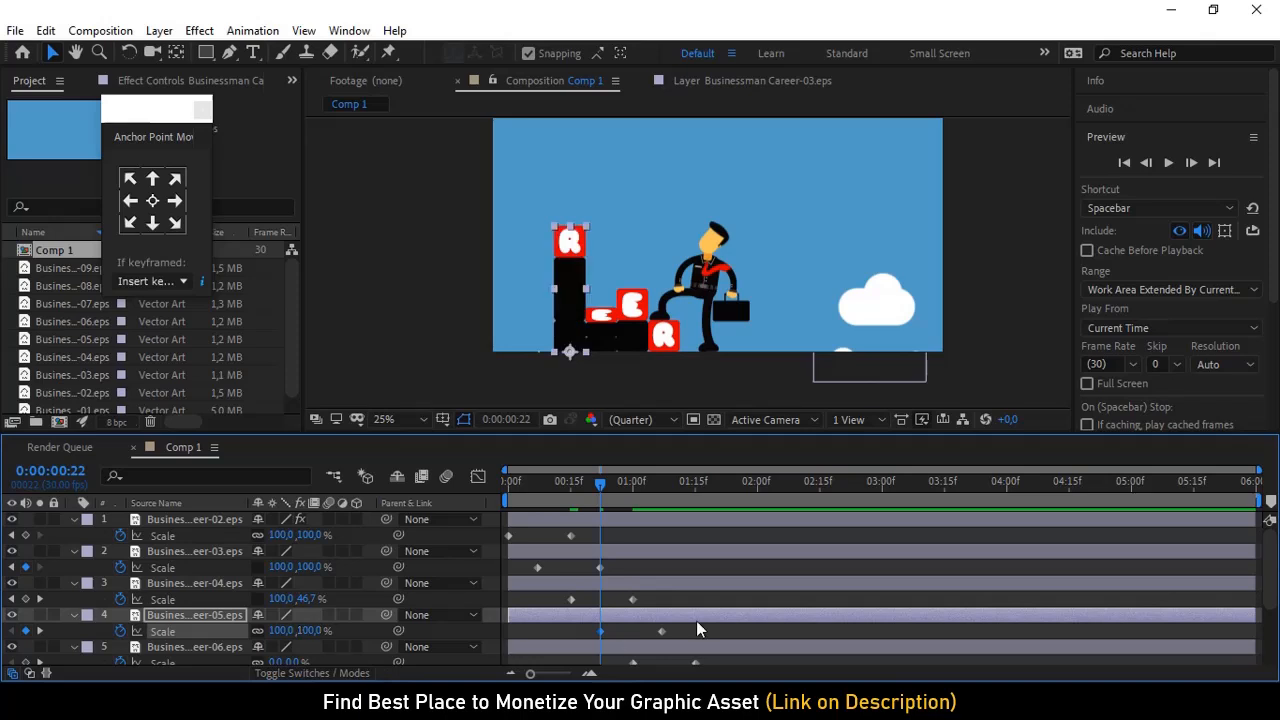
At 0:00:01:00, unlink the Scale proportions of Businessman Career-06 and set its keyframe to 100,0 horizontally and 0,0 vertically
scroll(701, 619, down, 1)
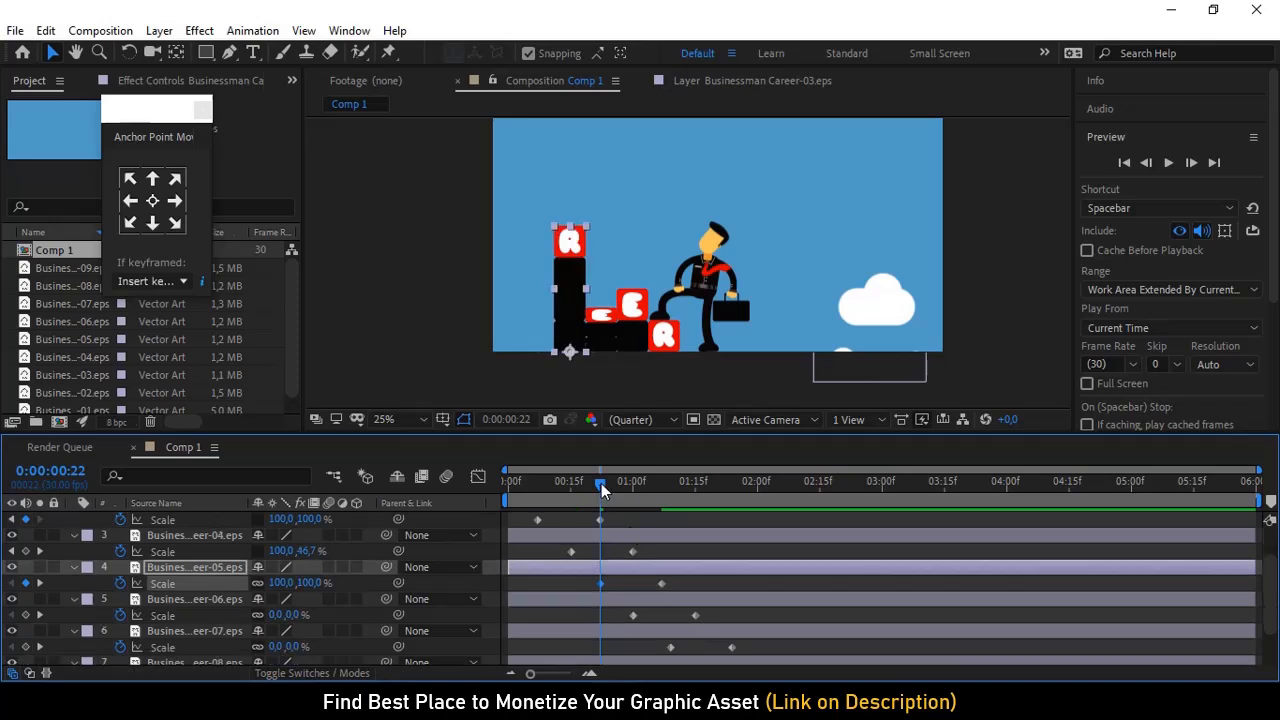
drag(601, 490, 633, 490)
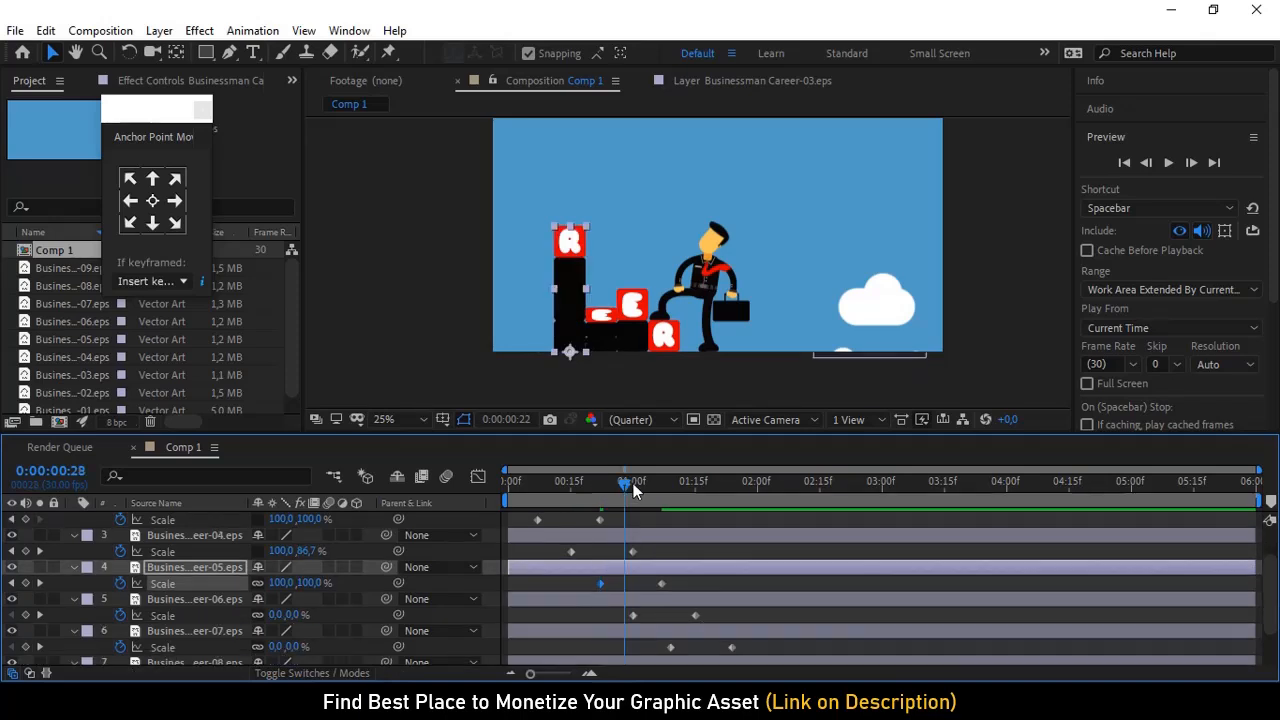
click(270, 615)
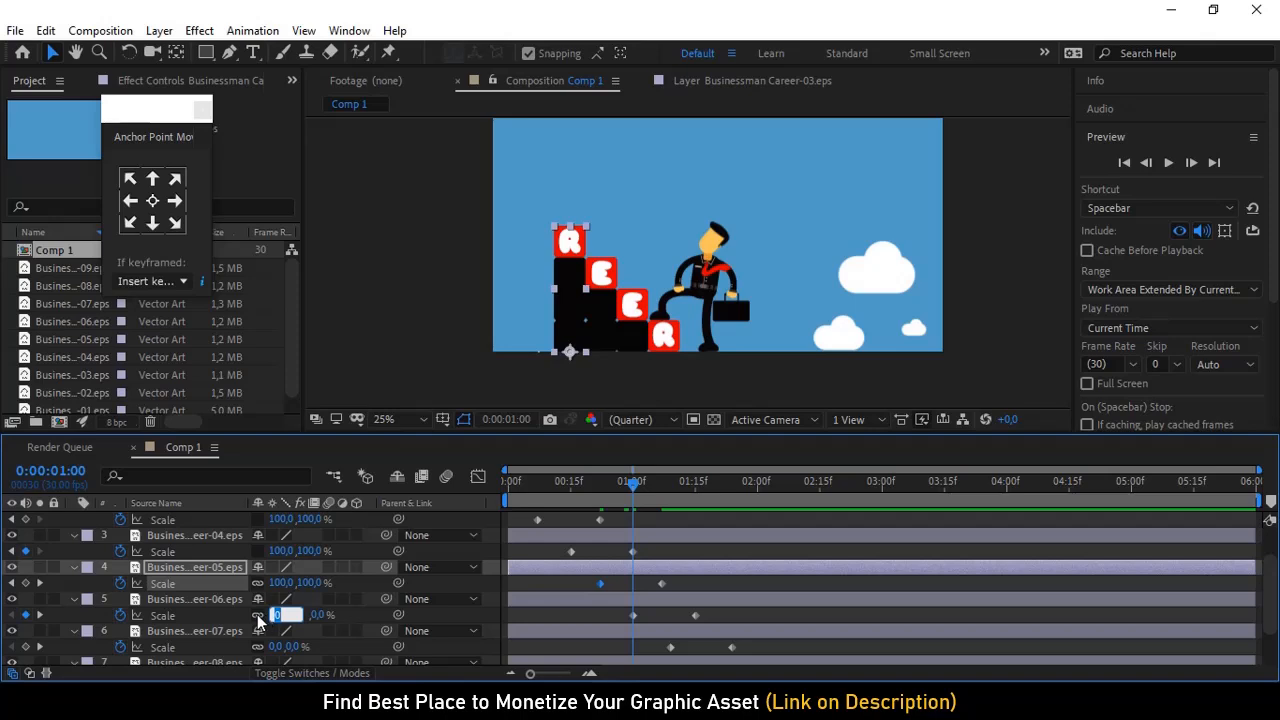
key(Return)
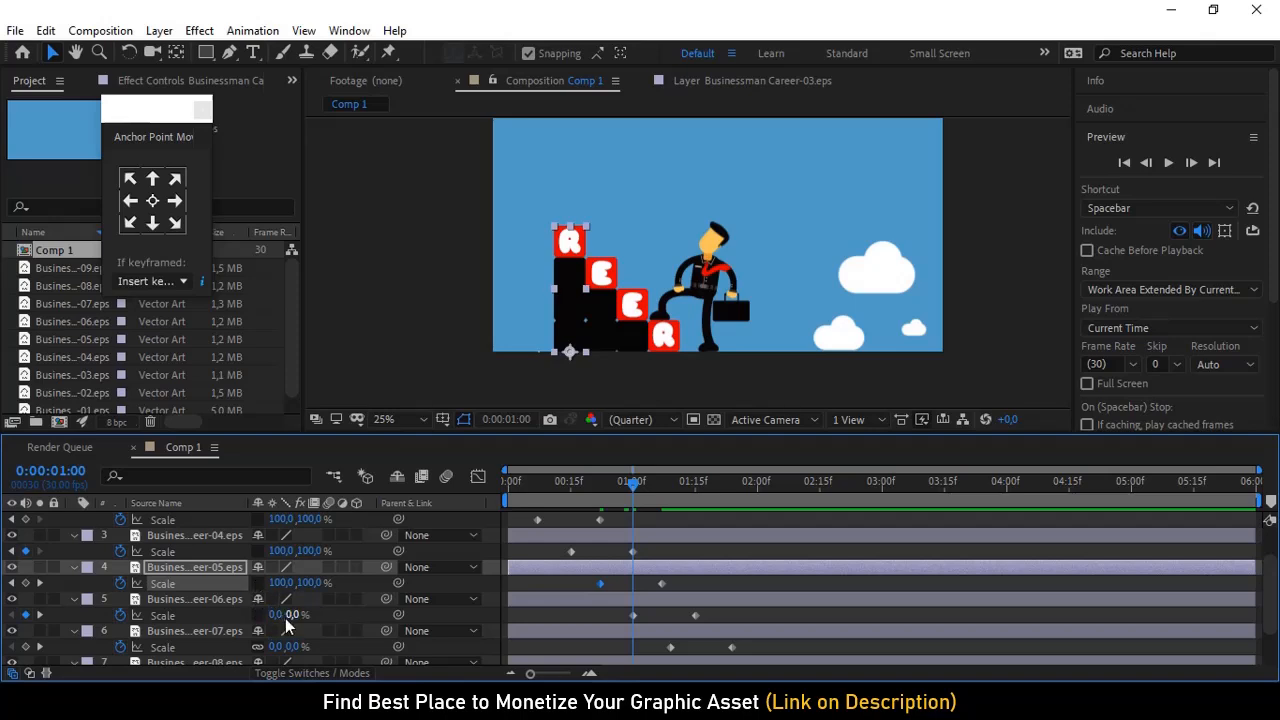
click(275, 615)
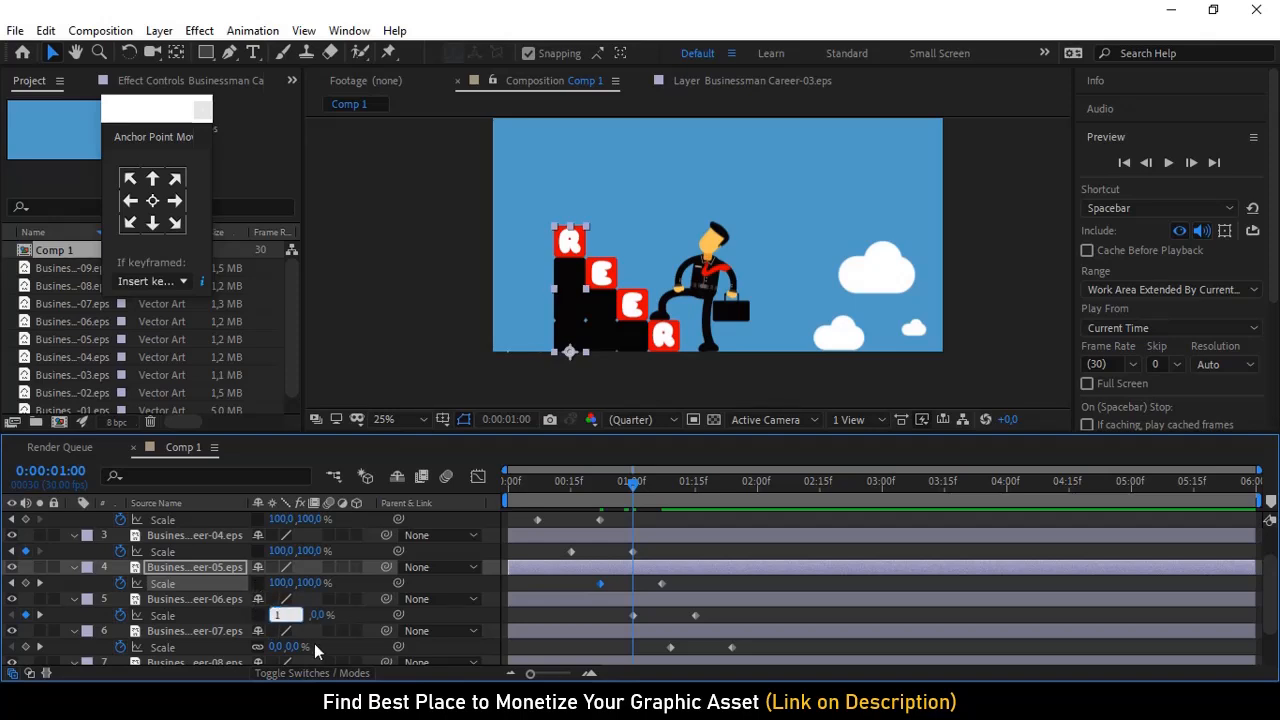
text(100)
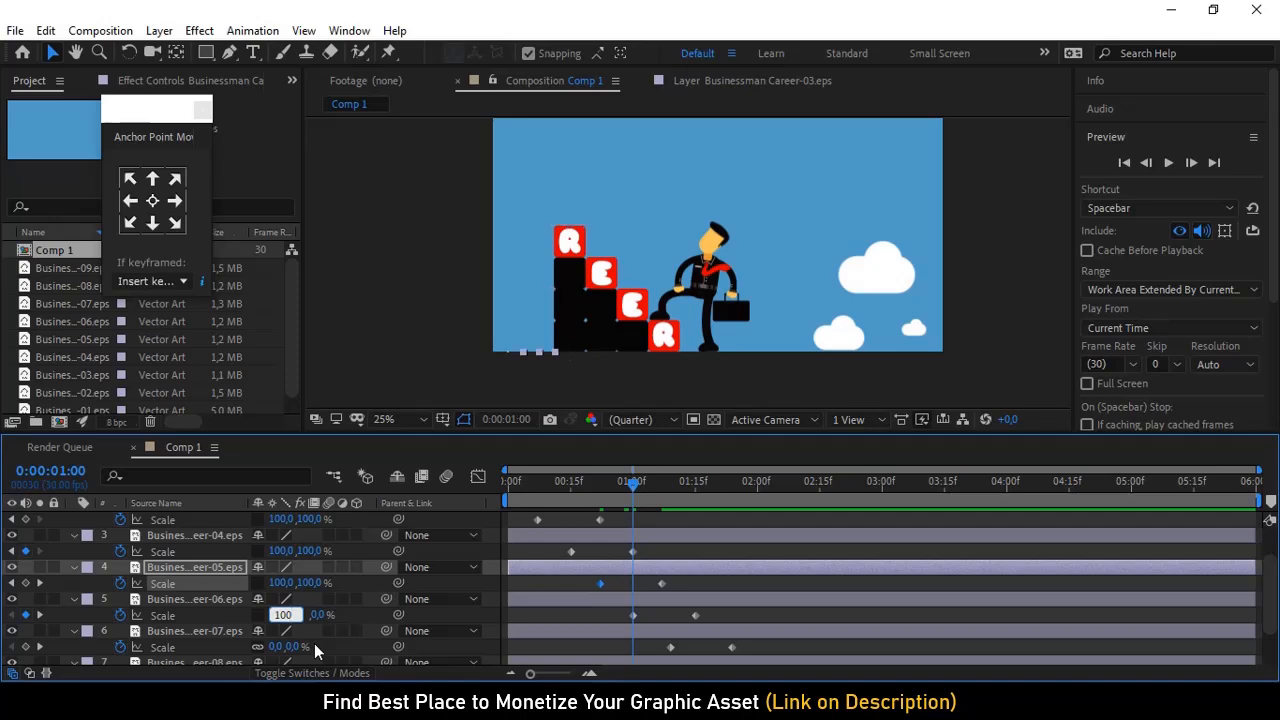
key(Return)
drag(633, 490, 595, 487)
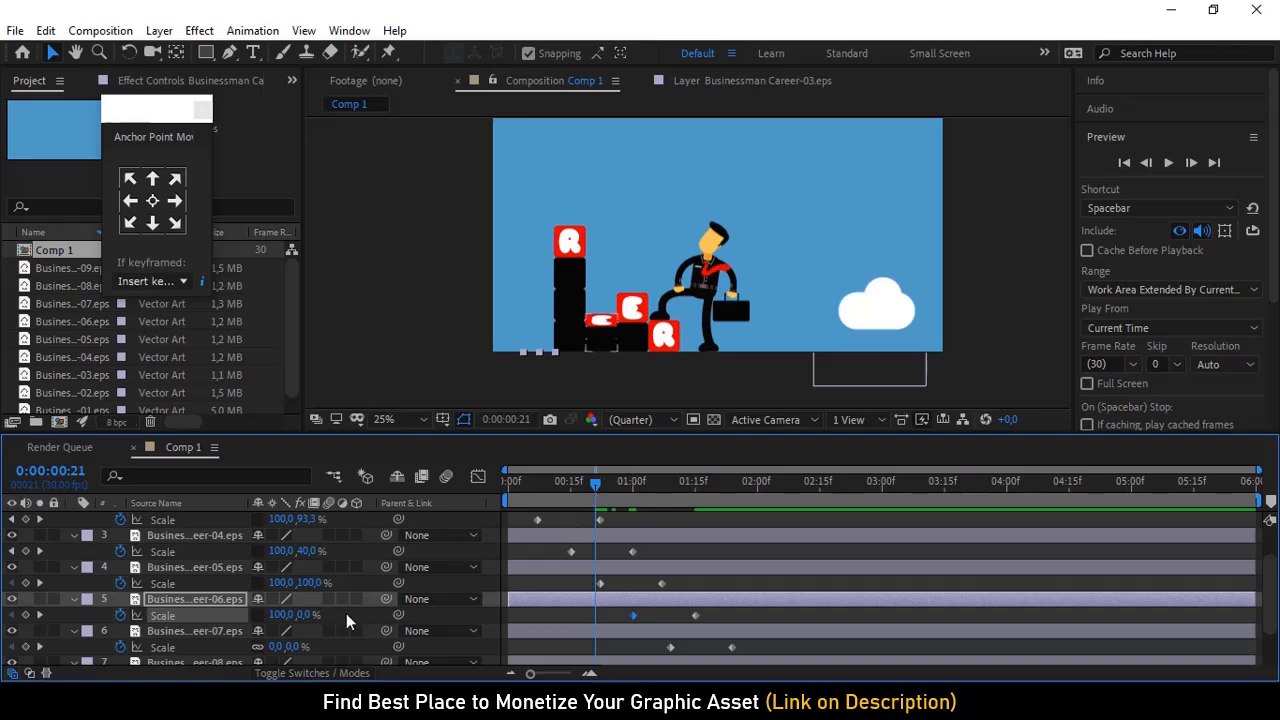
click(280, 587)
click(312, 584)
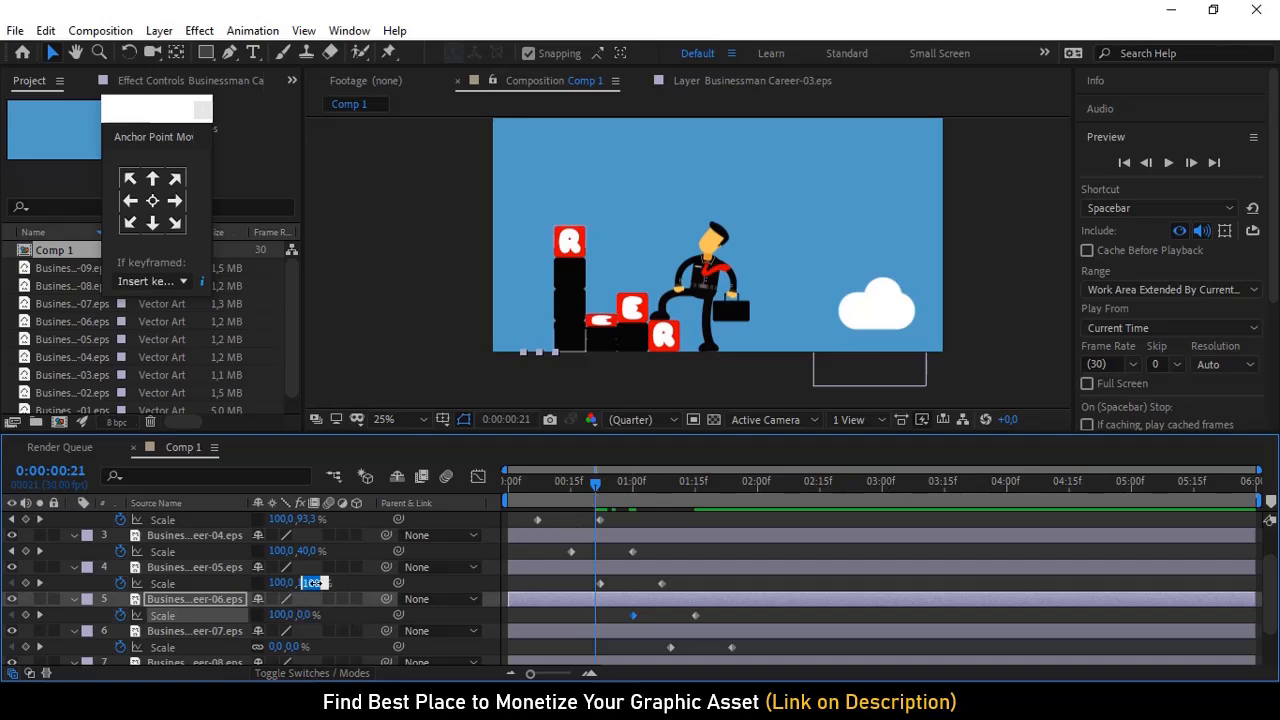
key(Return)
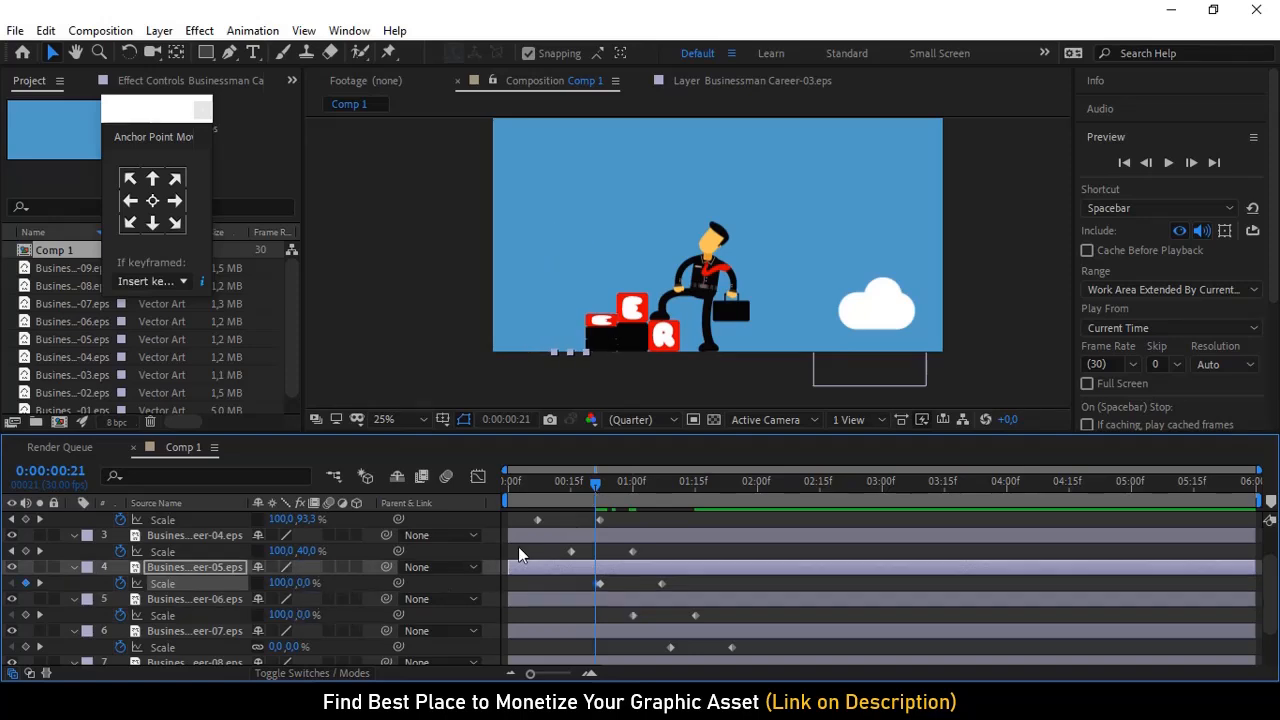
key(ctrl+z)
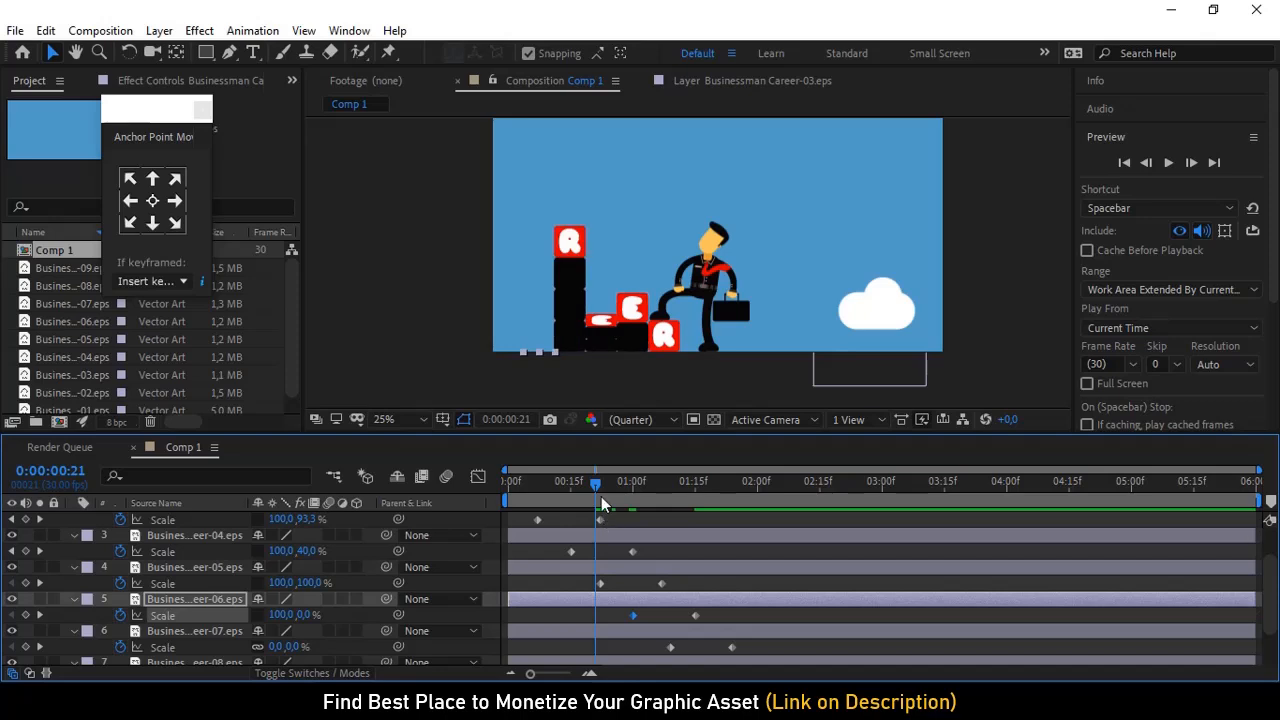
Set the vertical Scale of Businessman Career-05 to 0% at its 0:00:00:22 keyframe
drag(597, 486, 601, 486)
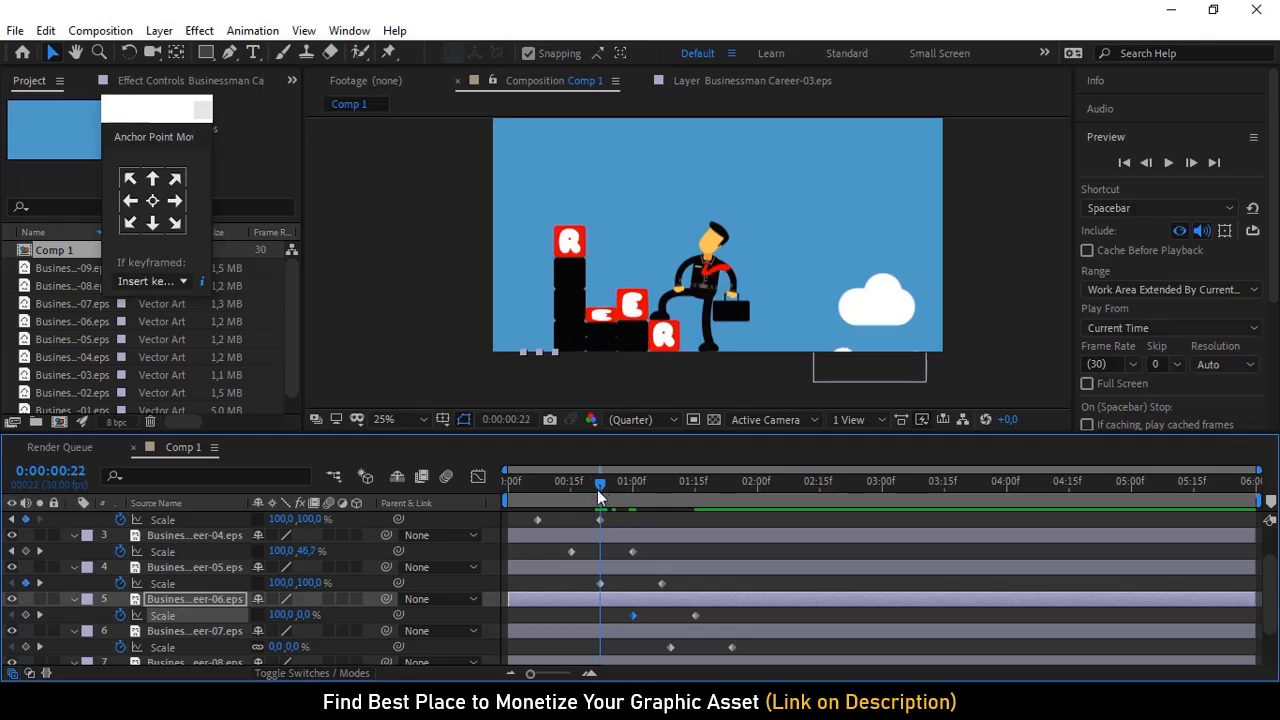
click(307, 582)
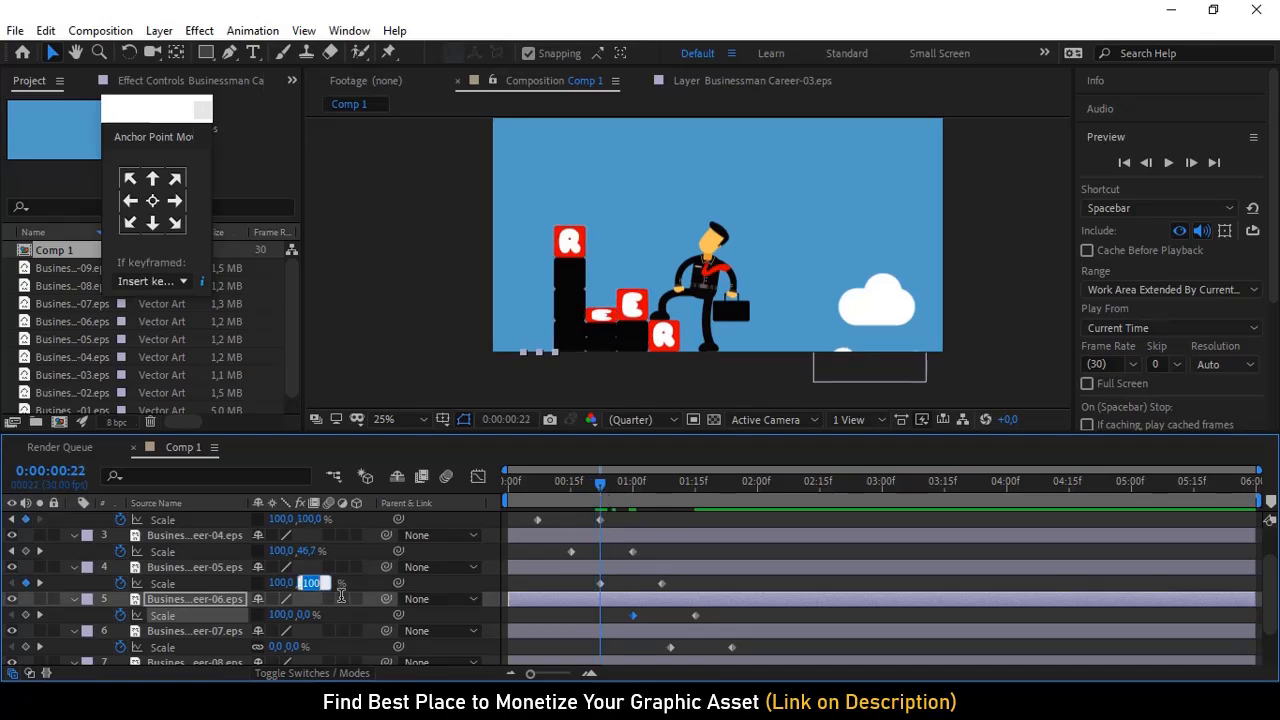
text(0)
key(Return)
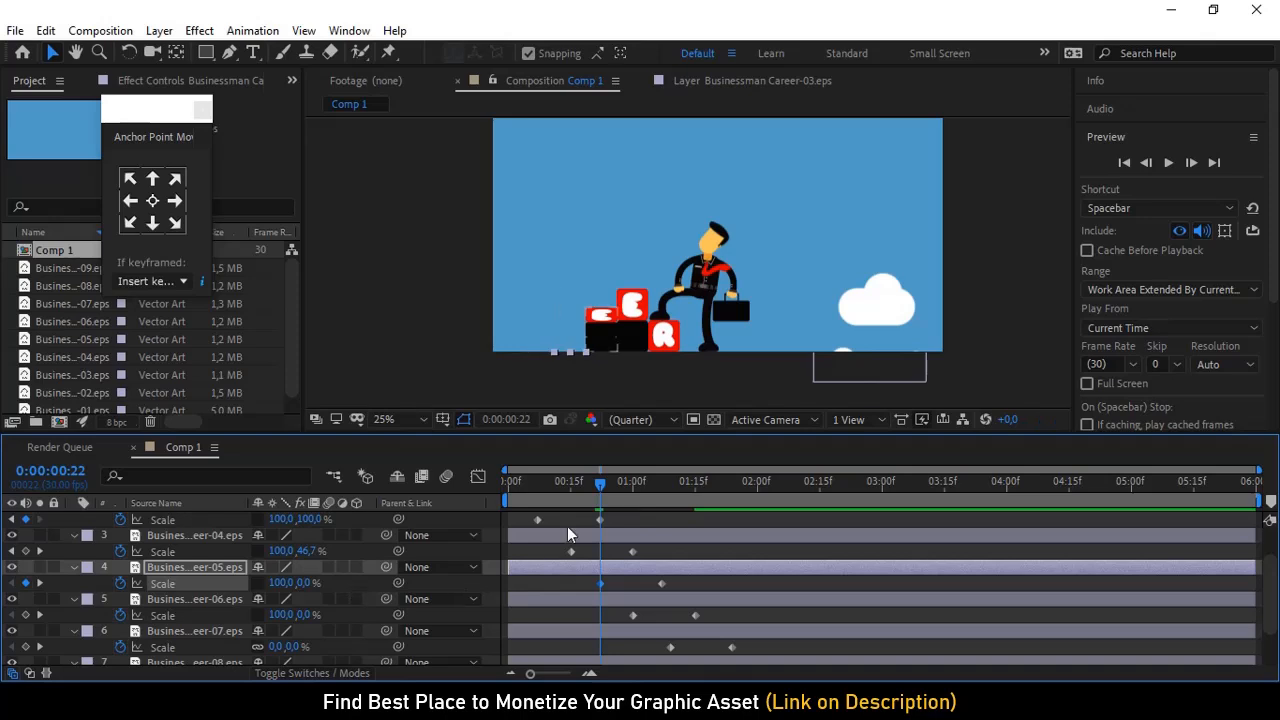
At 0:00:01:09, set the Scale keyframe of Businessman Career-07 to 100,0, 100,0%
drag(597, 495, 670, 487)
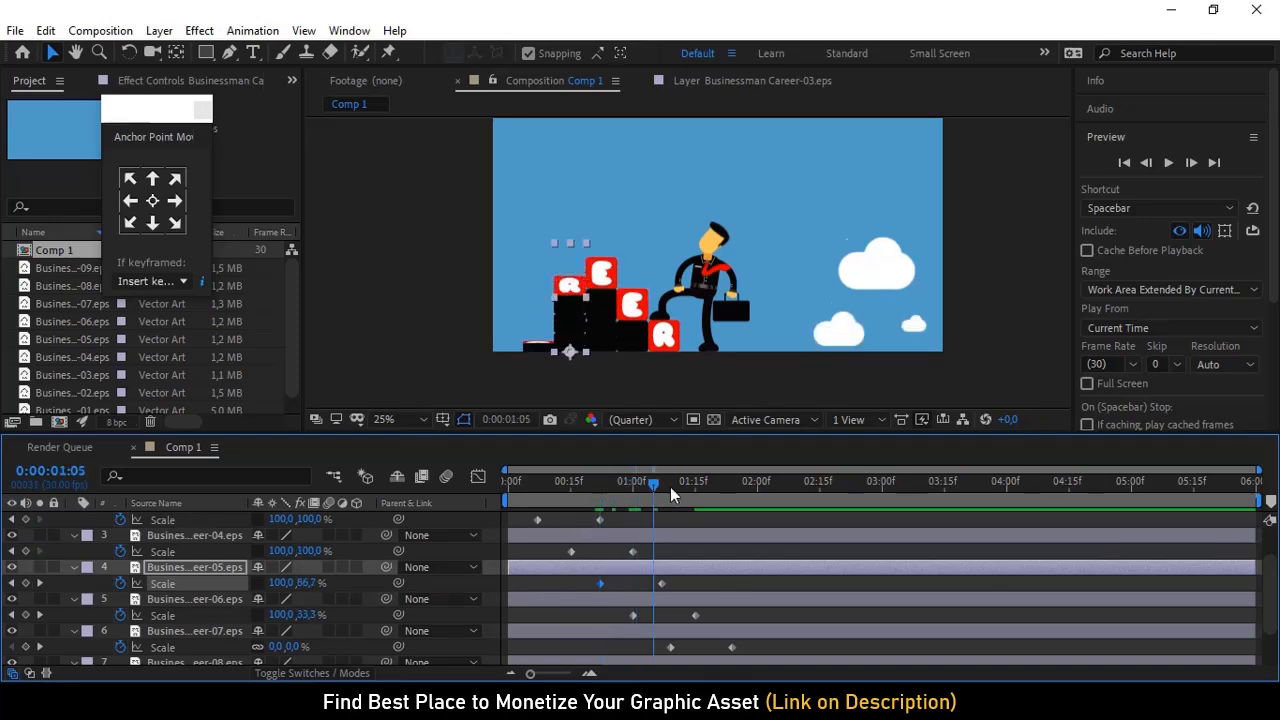
click(273, 646)
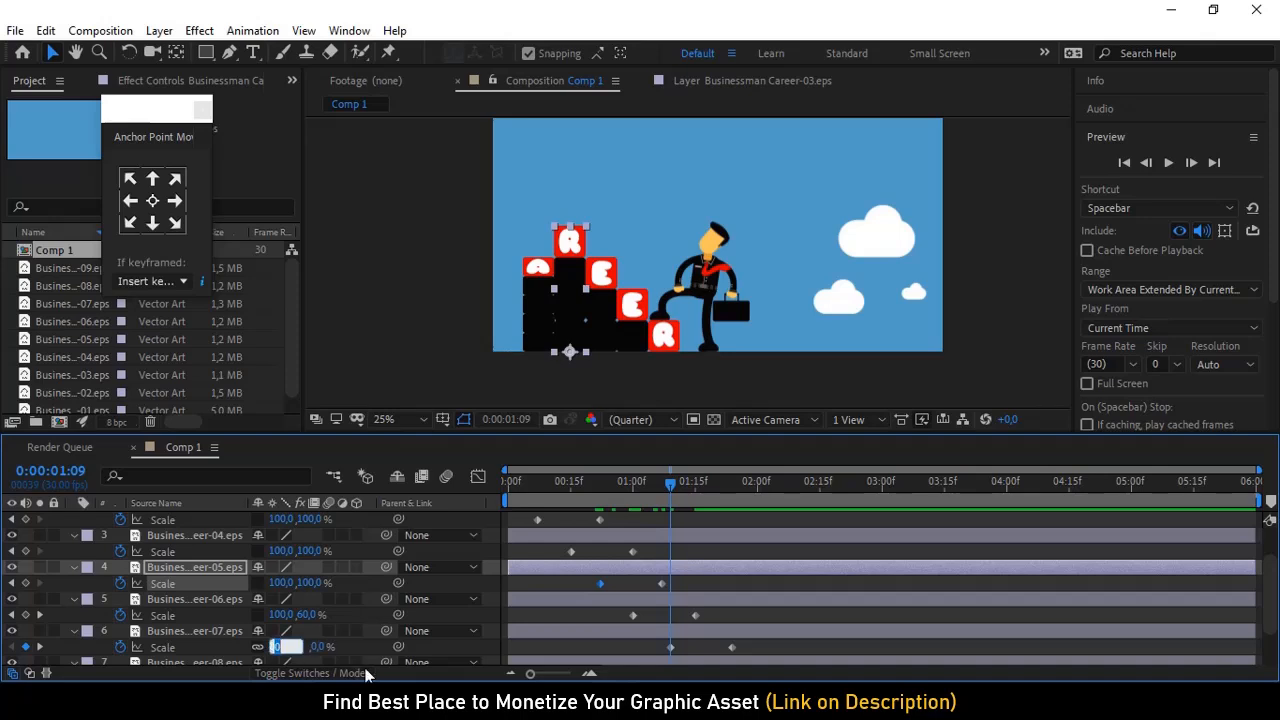
click(671, 648)
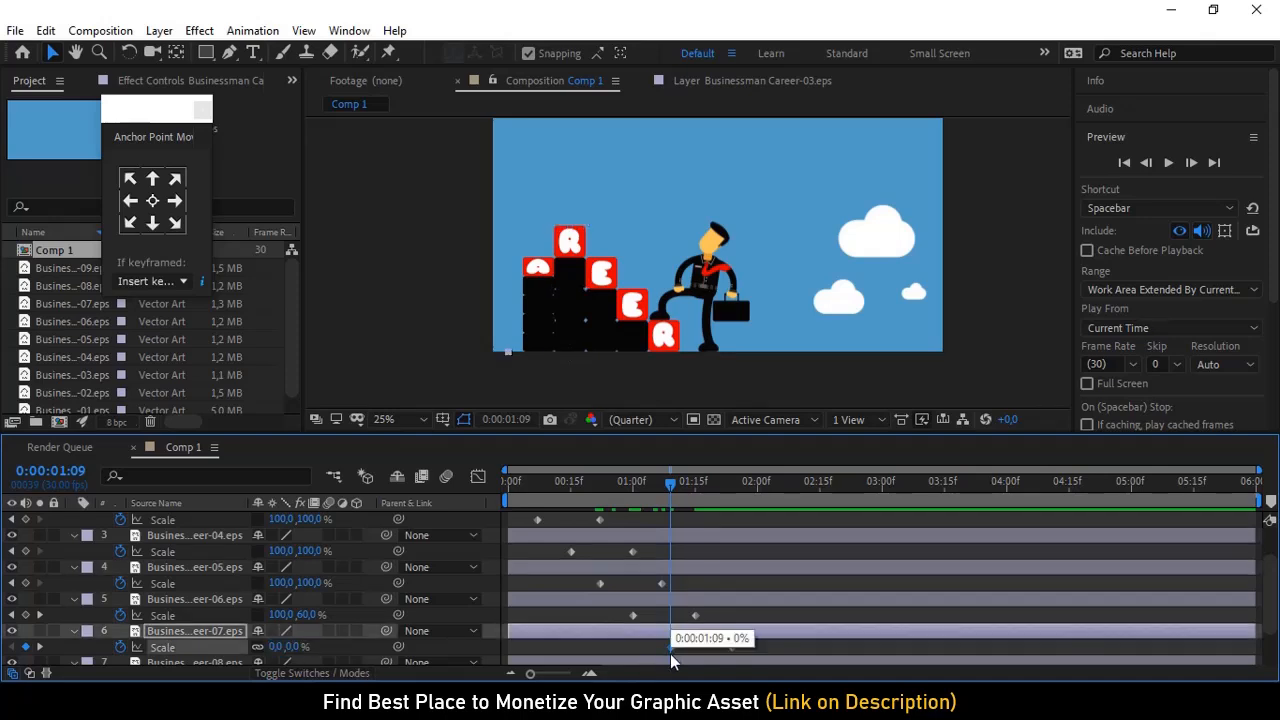
click(275, 647)
text(1)
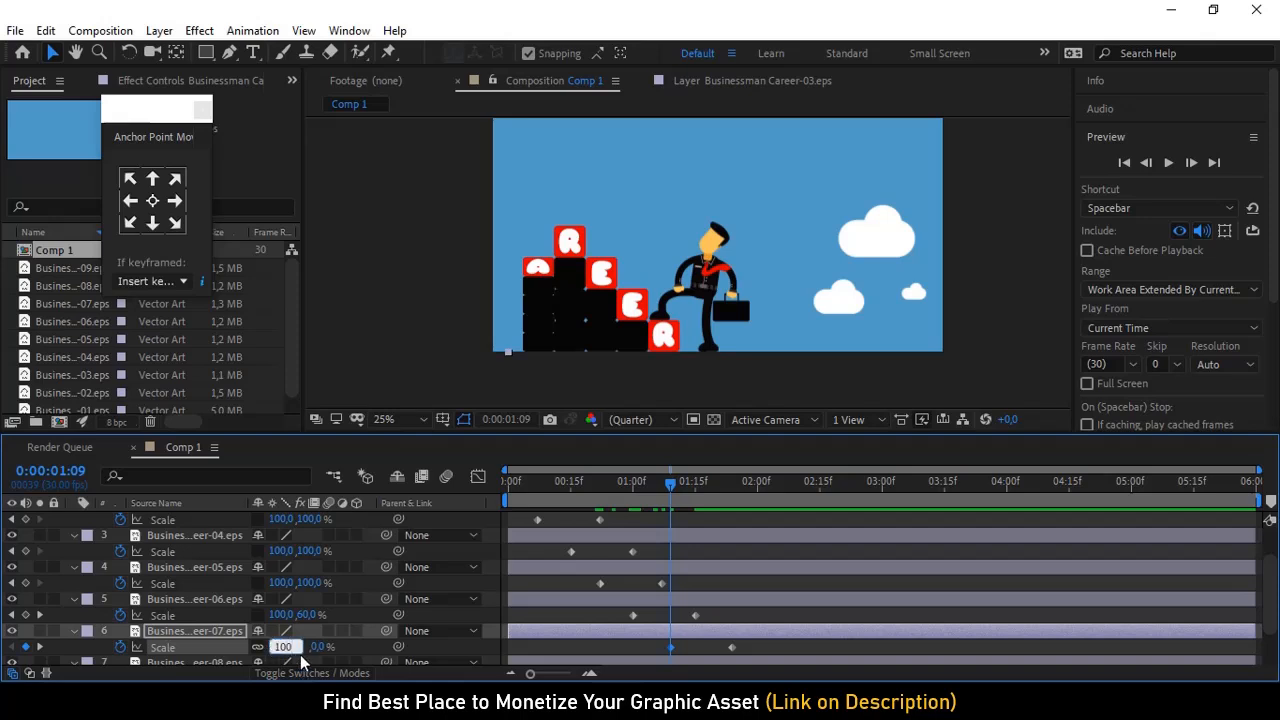
text(00)
key(Return)
scroll(666, 611, down, 1)
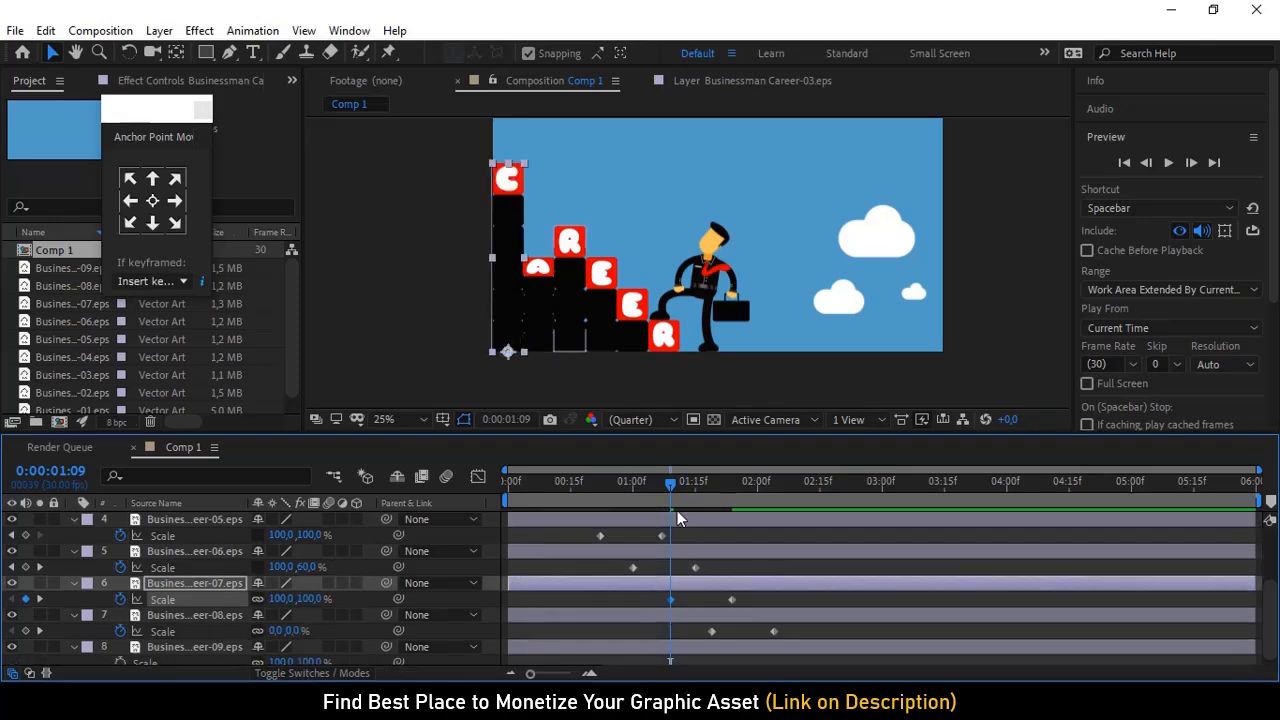
At 0:00:01:19, set the Scale keyframe of Businessman Career-08 to 100,0, 100,0%
drag(676, 488, 715, 493)
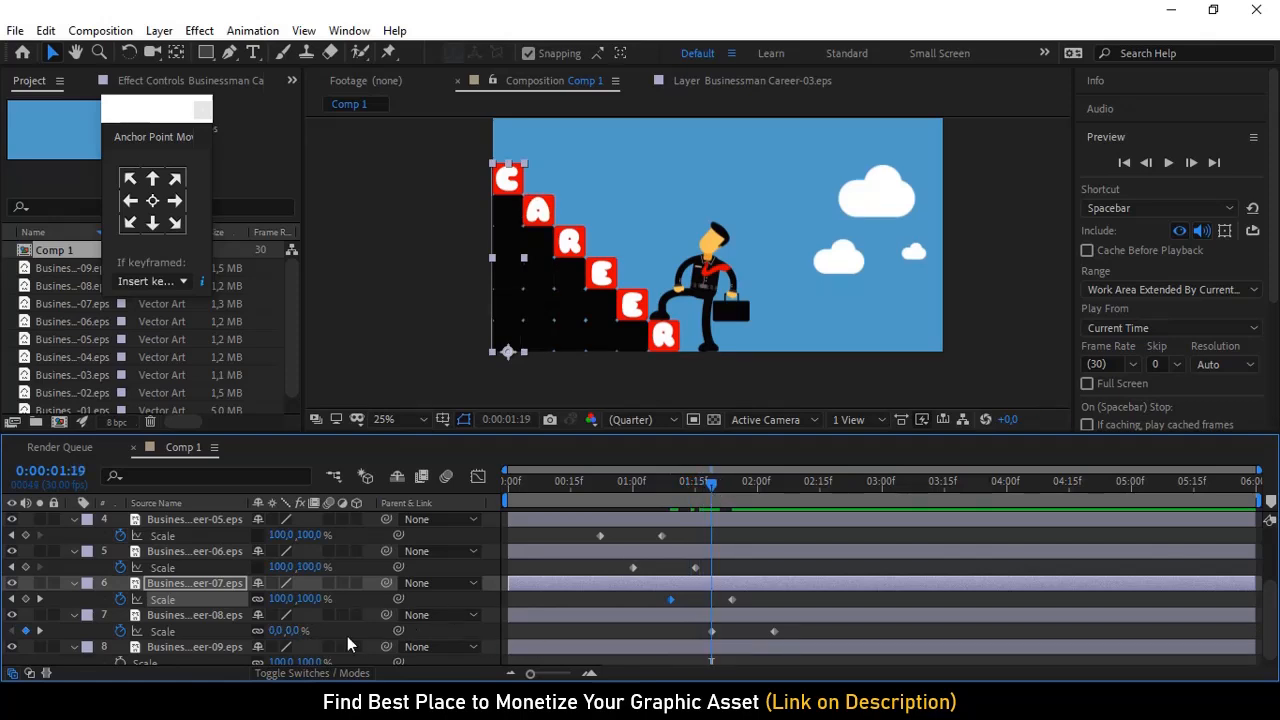
click(277, 630)
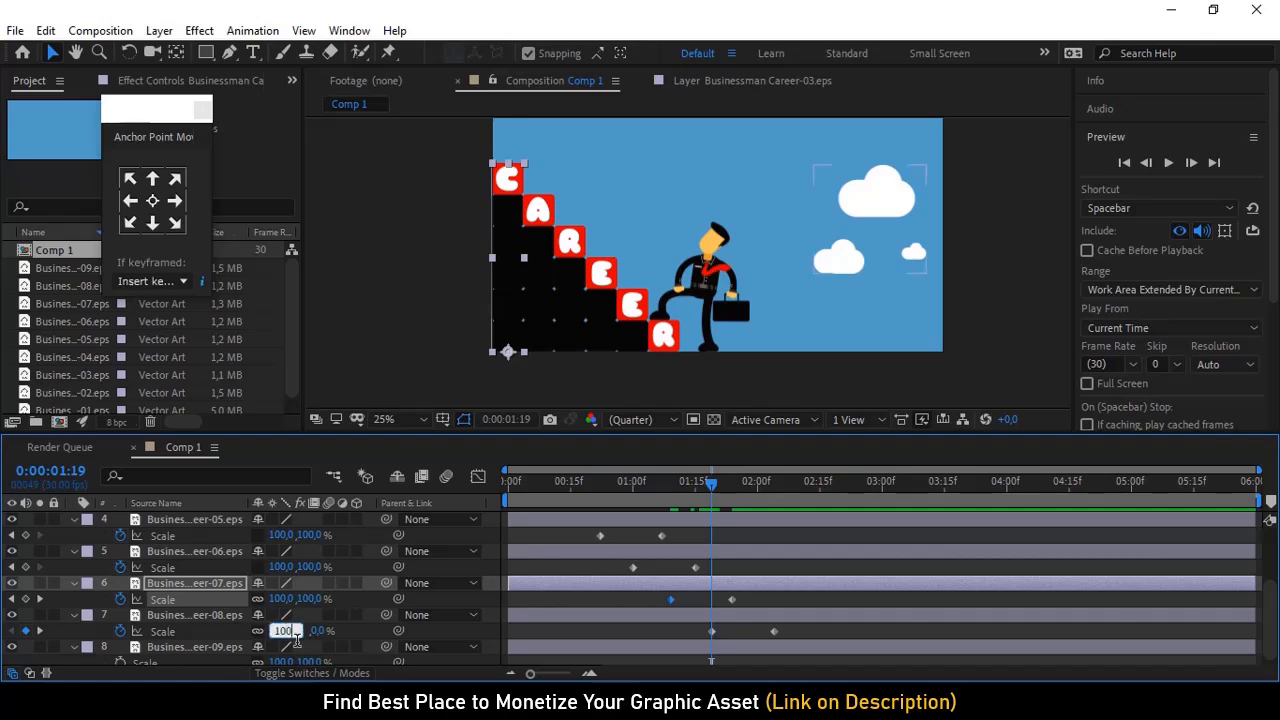
key(Return)
scroll(599, 590, down, 2)
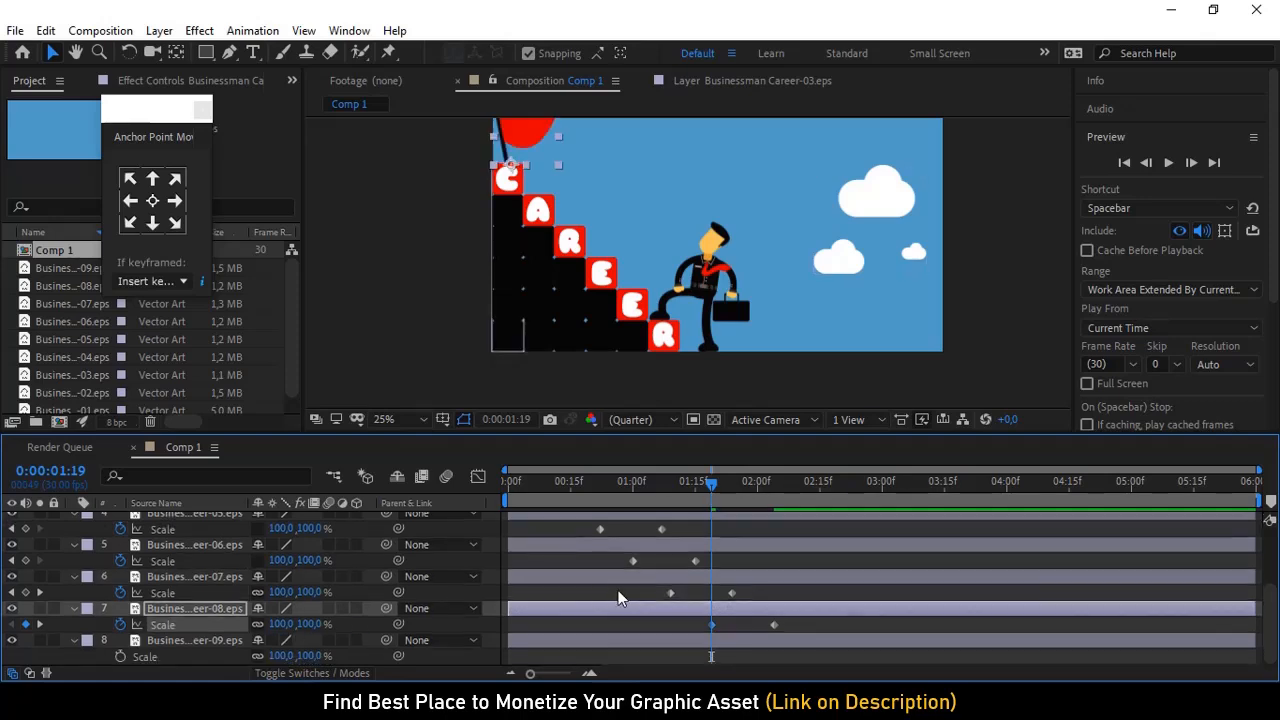
Scrub to 0:00:02:05, fit the whole composition in view and preview the staircase animation
drag(712, 484, 778, 488)
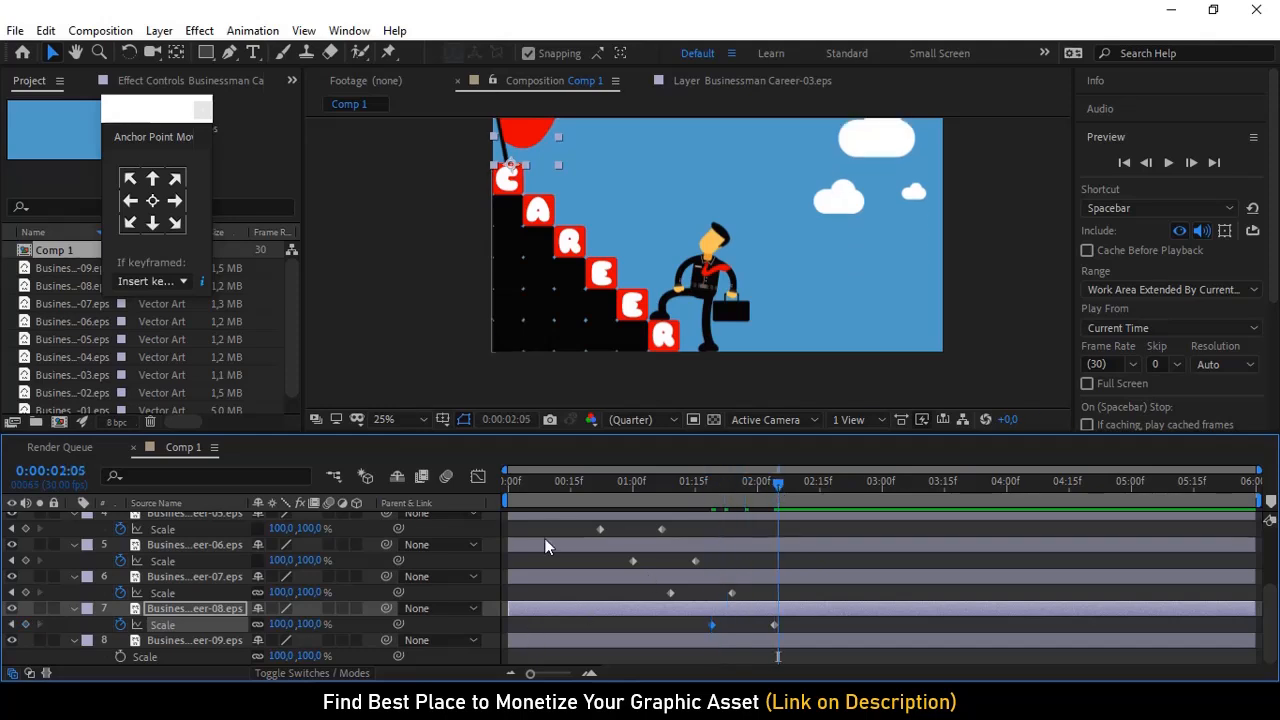
scroll(680, 265, up, 2)
scroll(680, 265, down, 2)
click(929, 259)
scroll(783, 261, up, 4)
scroll(783, 262, down, 2)
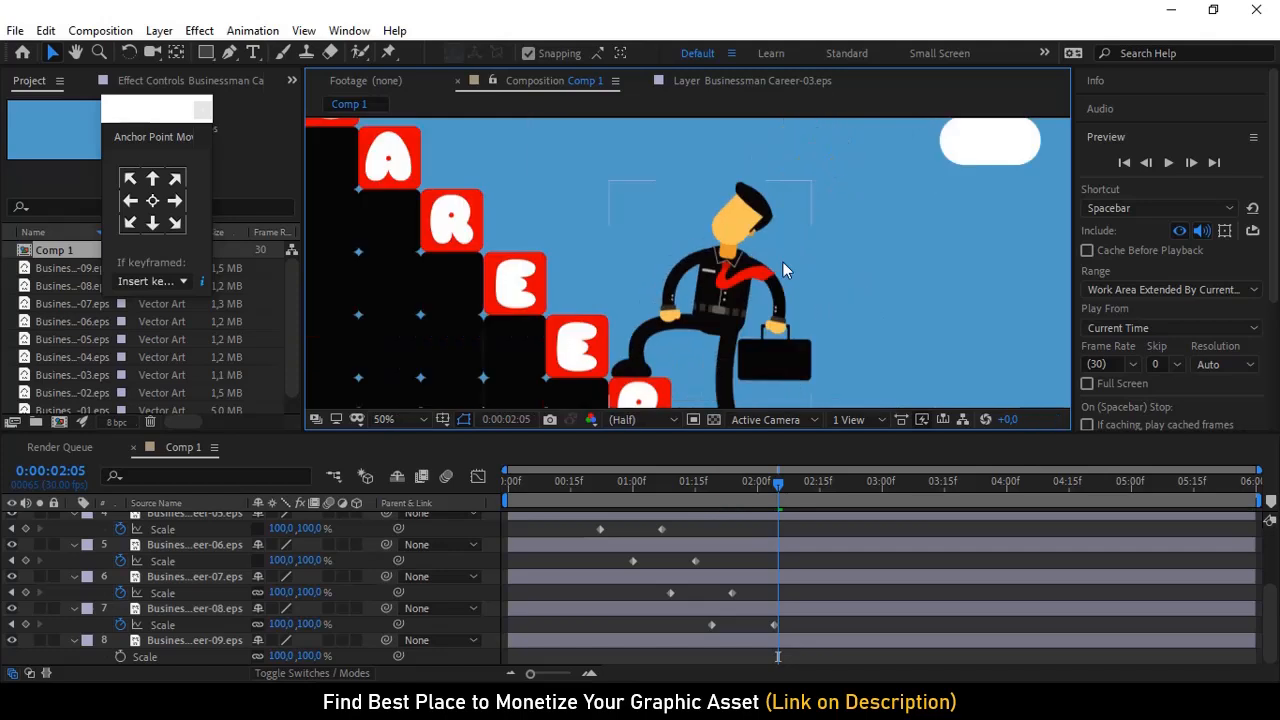
scroll(783, 262, down, 2)
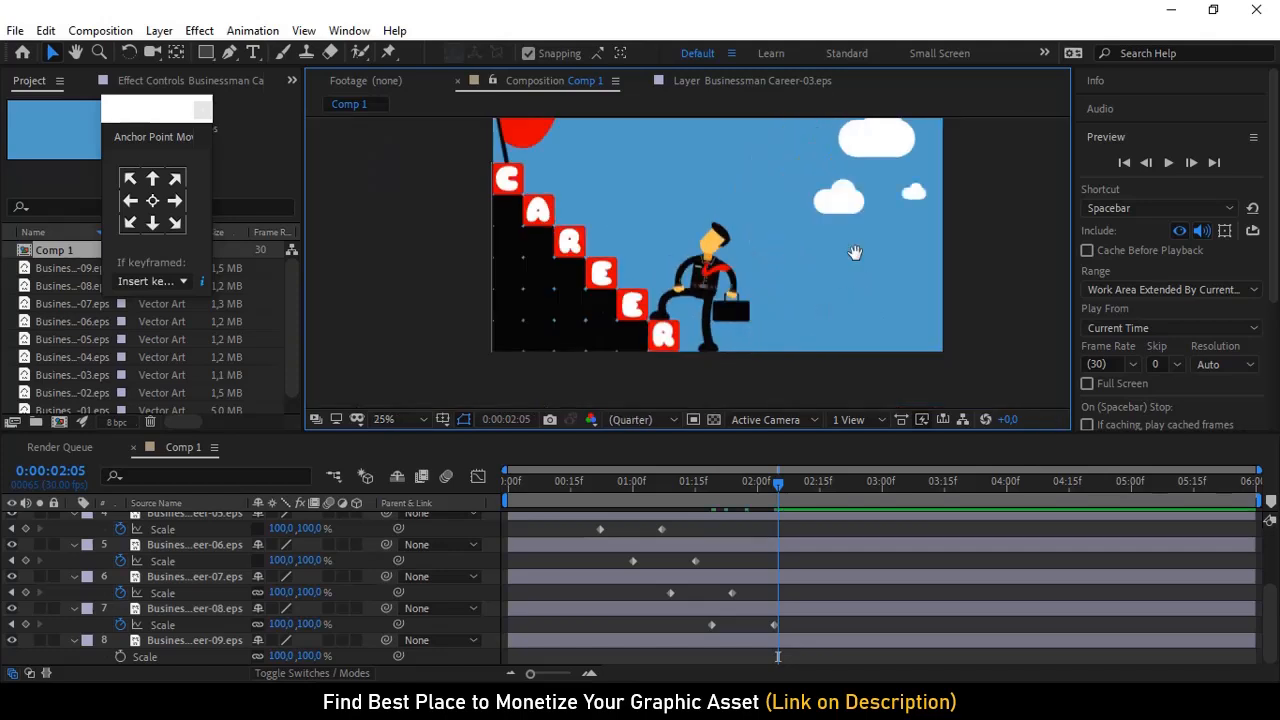
key(h)
drag(855, 276, 855, 292)
key(v)
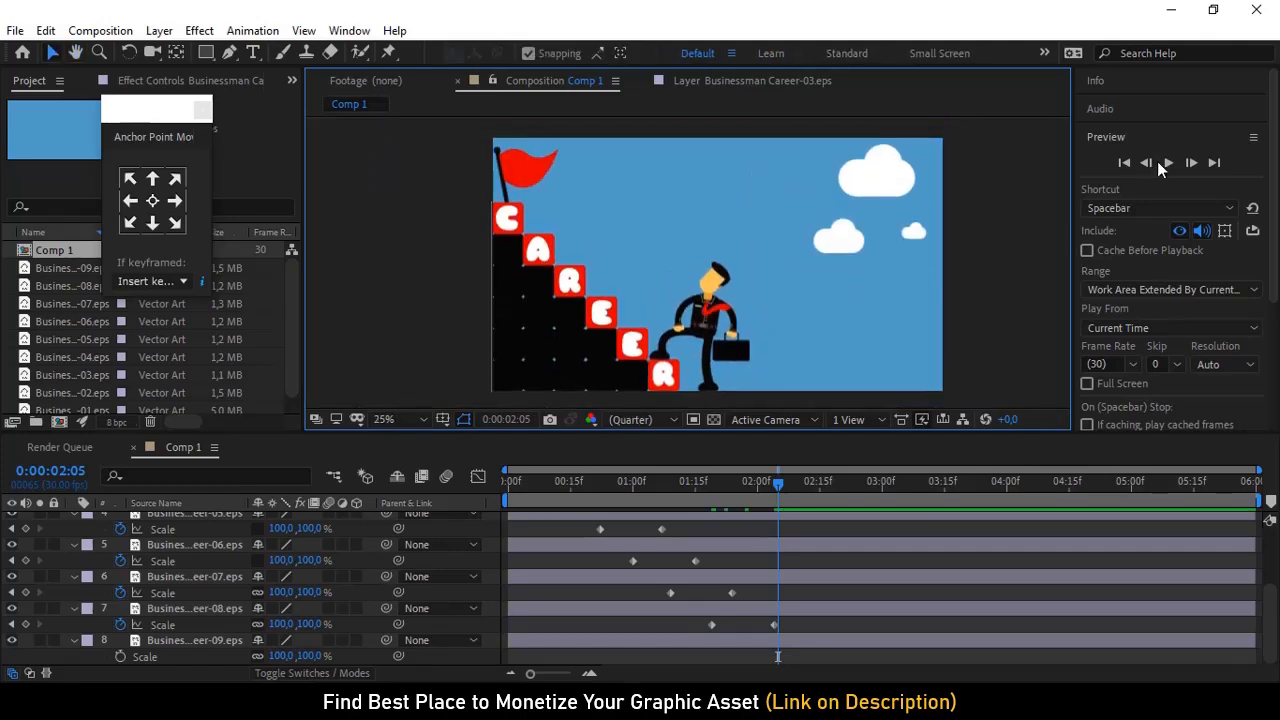
click(1167, 163)
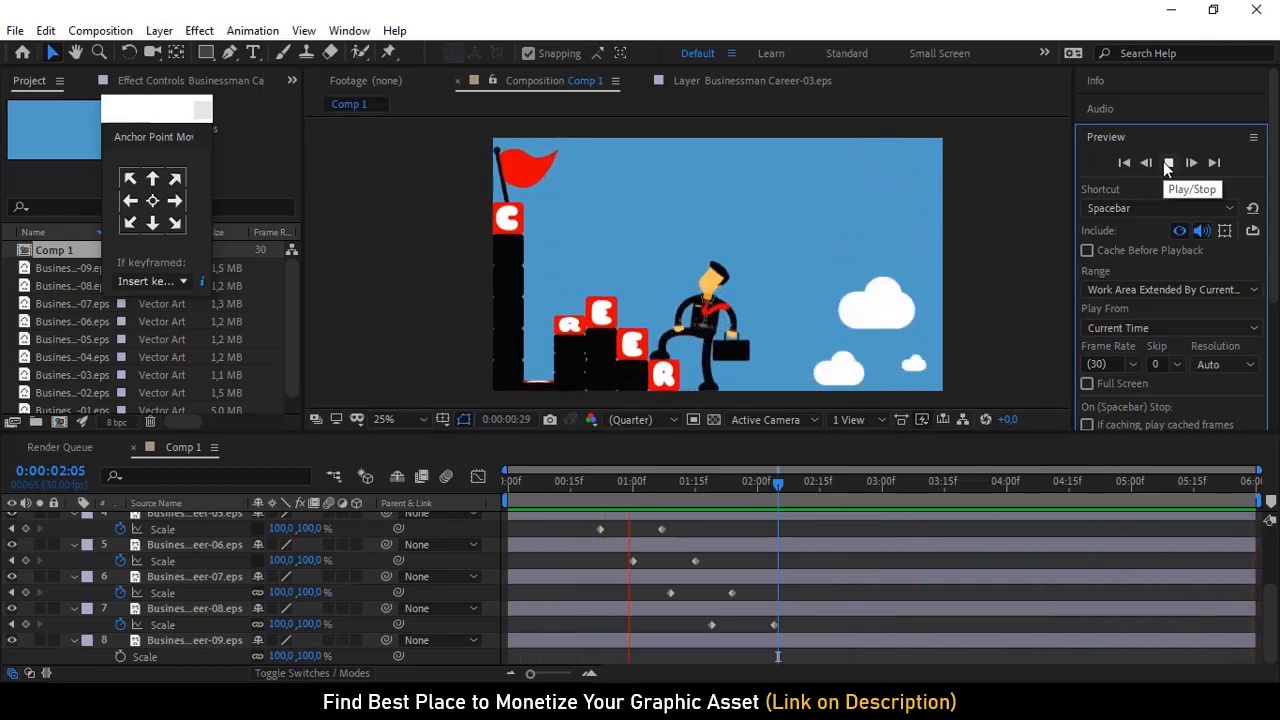
click(1167, 163)
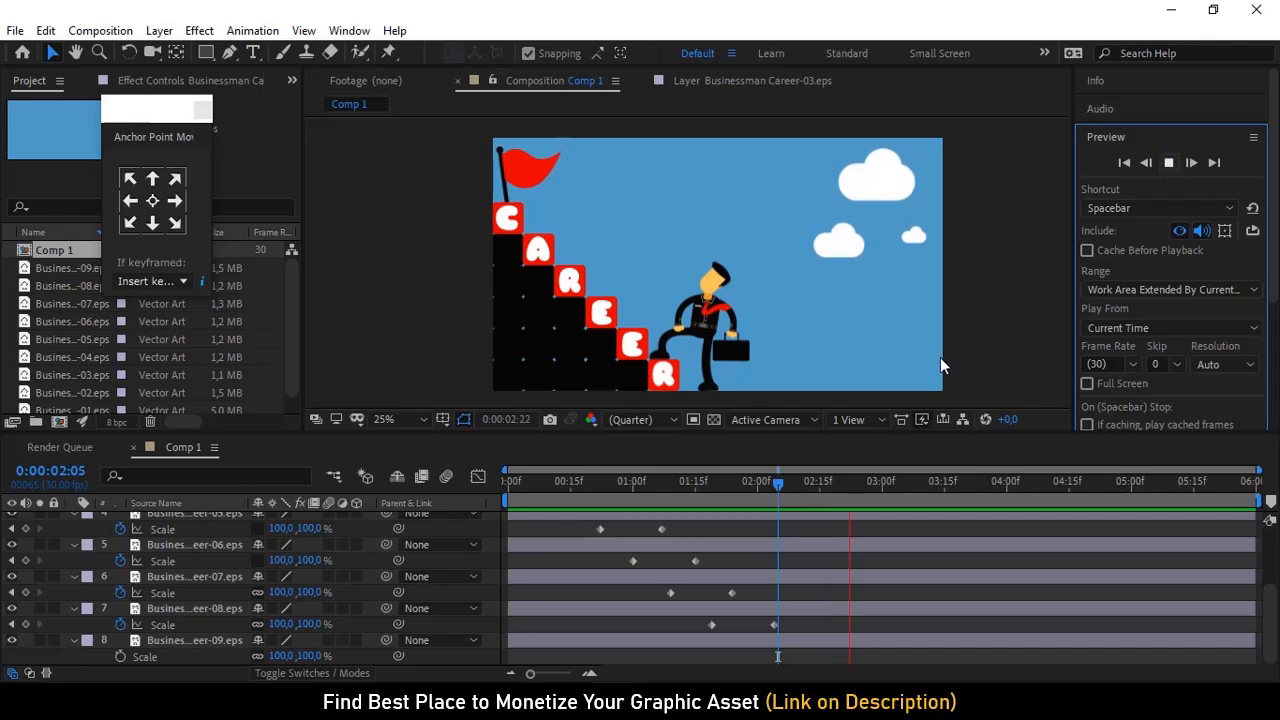
Unlink the Scale proportions of Businessman Career-07 and set its vertical Scale to 0% at the 0:00:01:09 keyframe
click(515, 247)
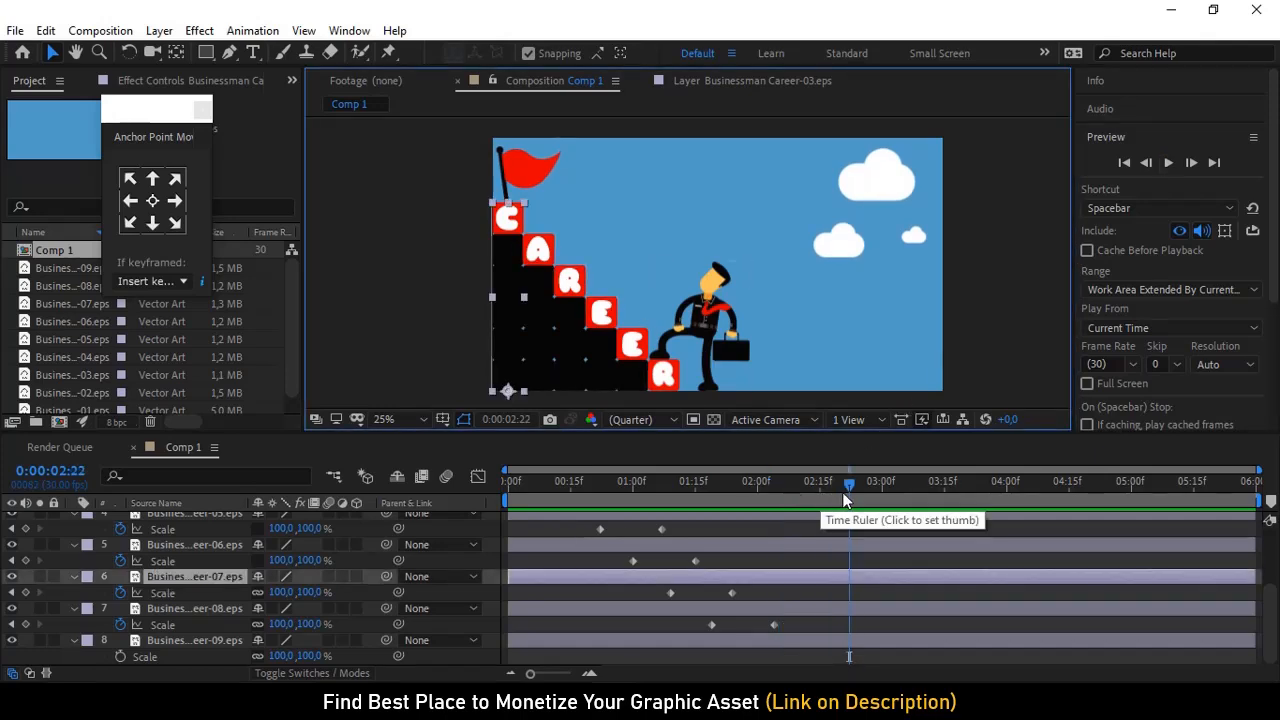
drag(851, 483, 554, 494)
scroll(580, 568, up, 3)
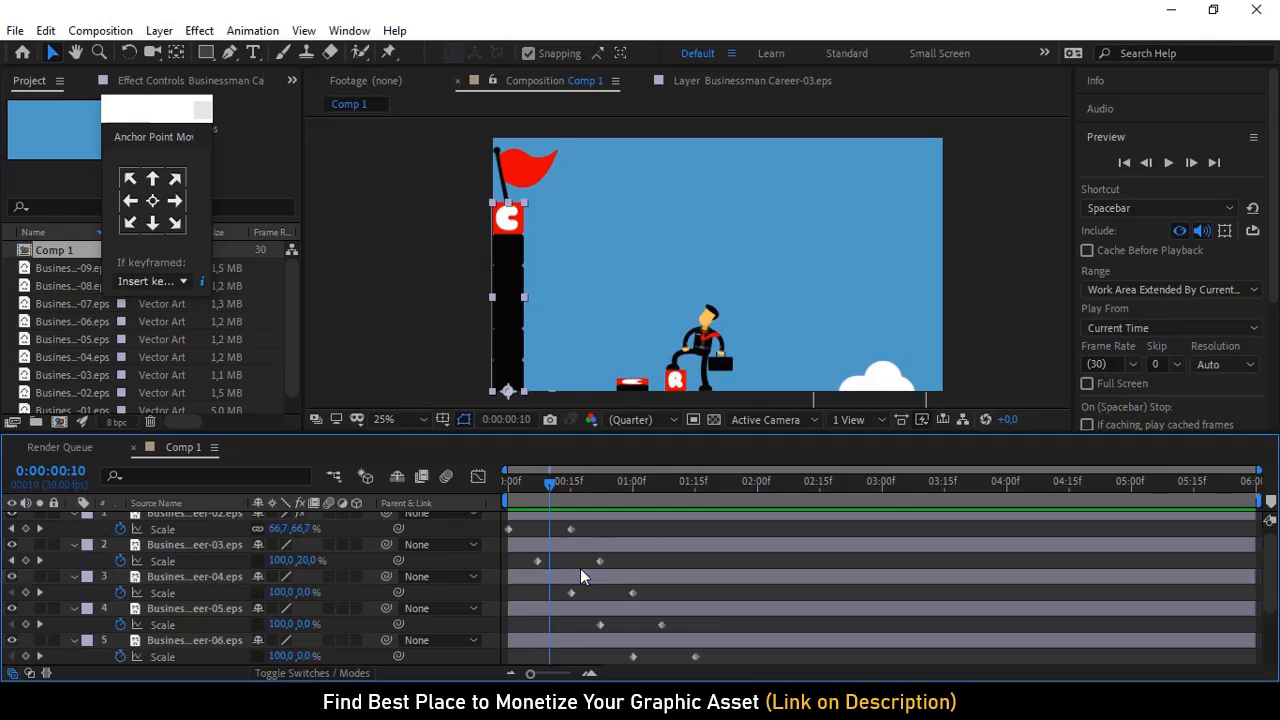
scroll(567, 556, down, 3)
click(571, 567)
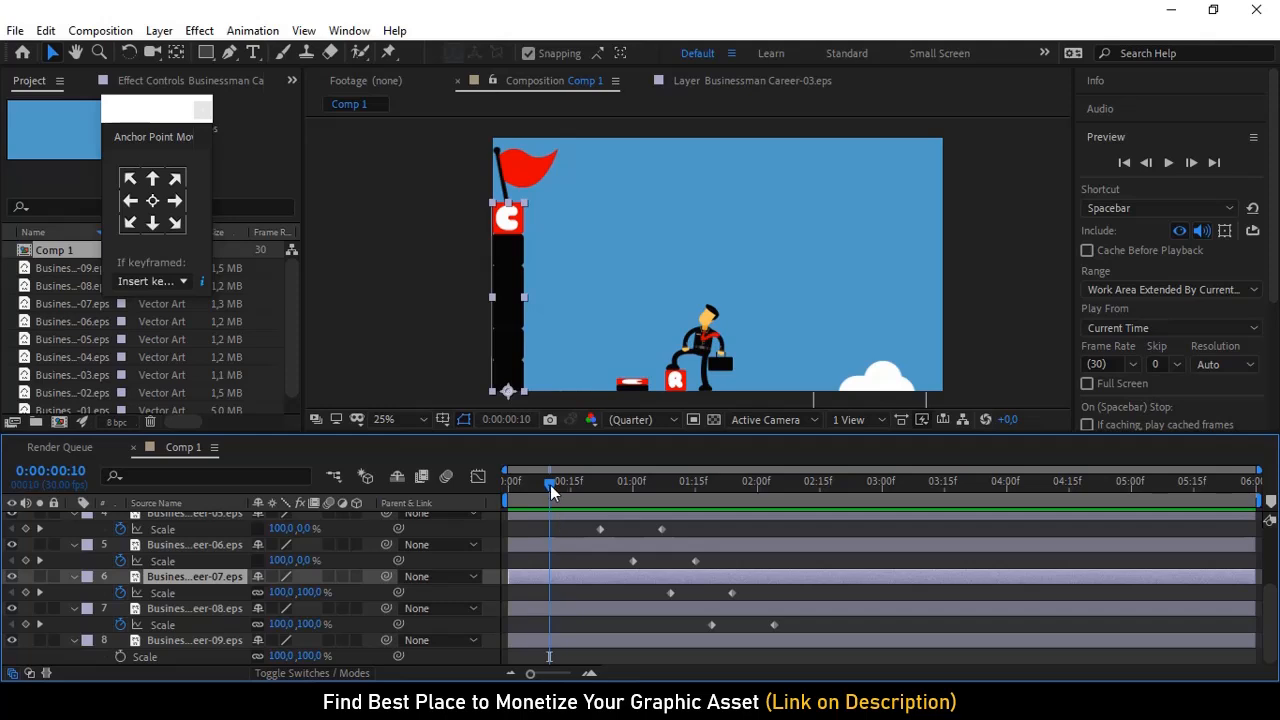
drag(550, 485, 670, 494)
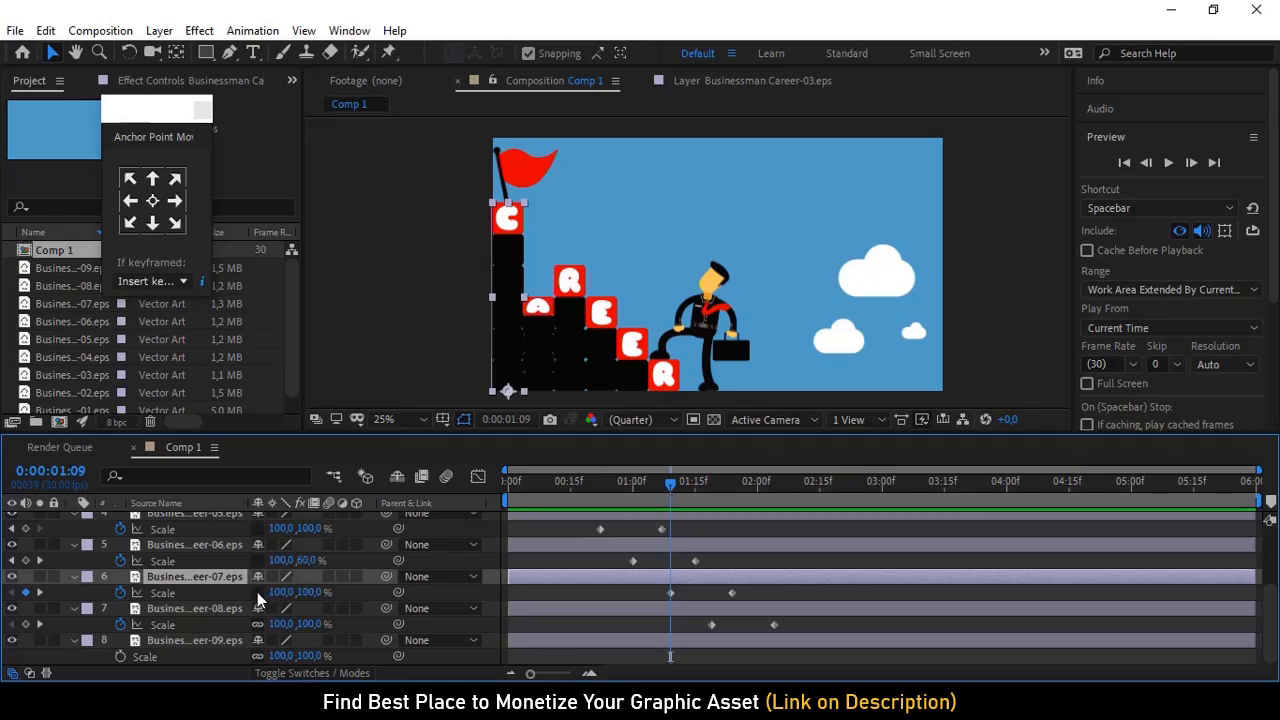
click(318, 593)
text(0)
key(Return)
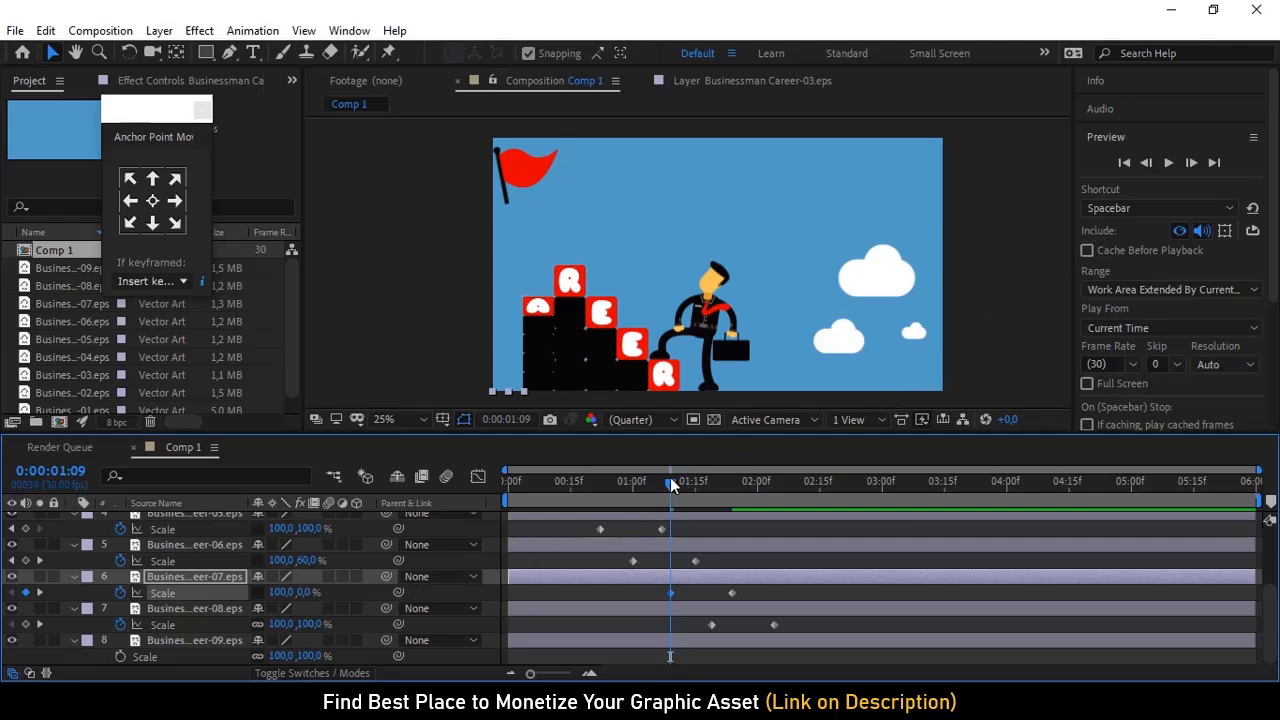
Unlink the Scale proportions of Businessman Career-08, set its vertical Scale to 0% at 0:00:01:19, and preview the flag's growth
drag(672, 485, 711, 487)
click(710, 625)
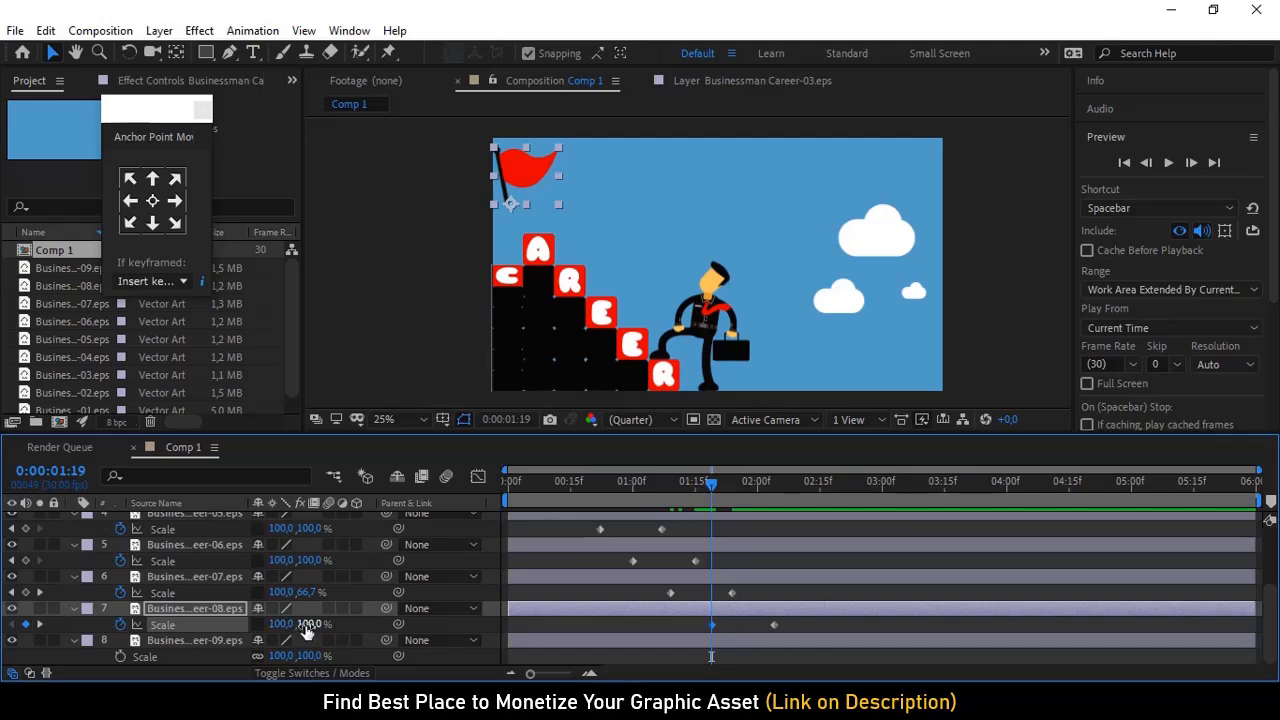
text(0)
key(Return)
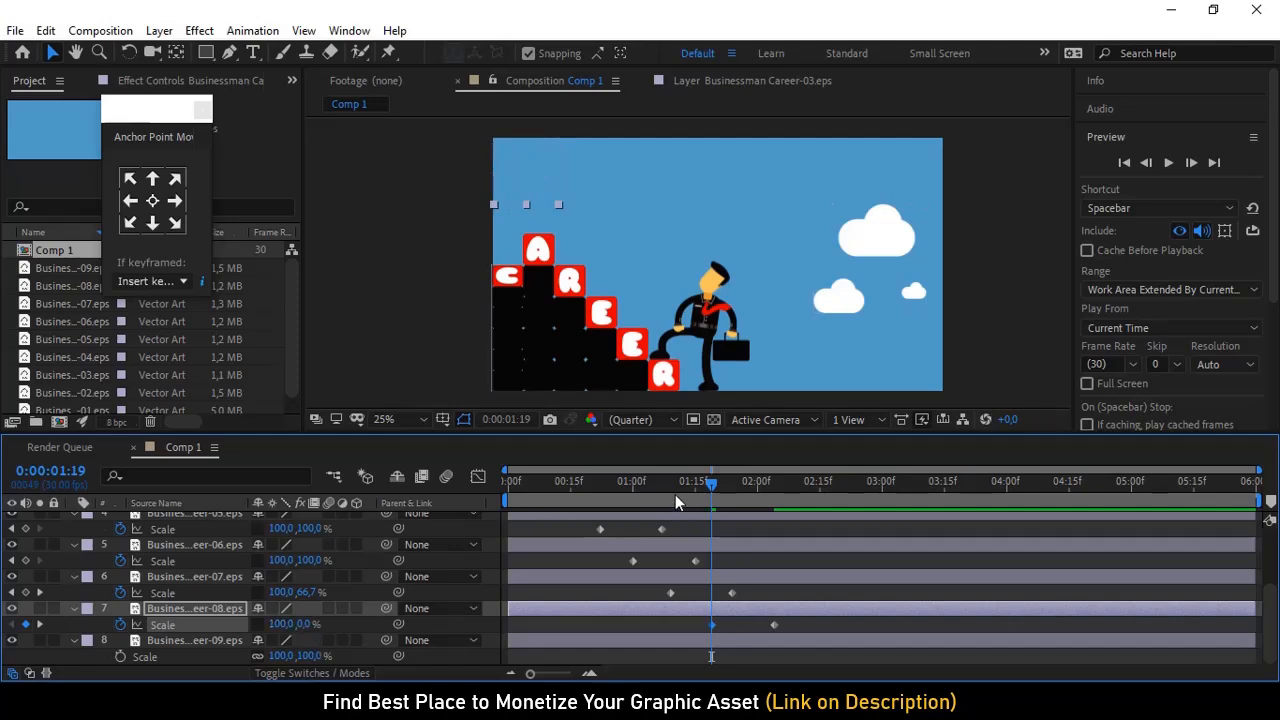
click(1166, 166)
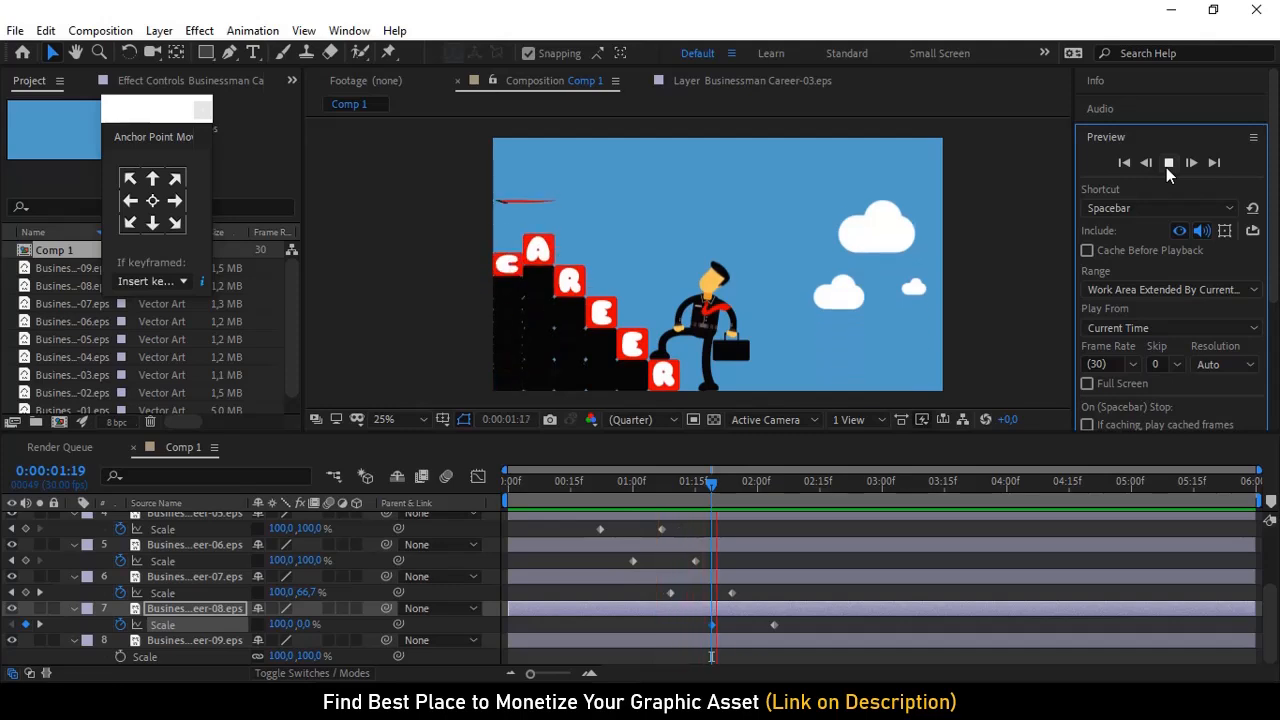
click(527, 158)
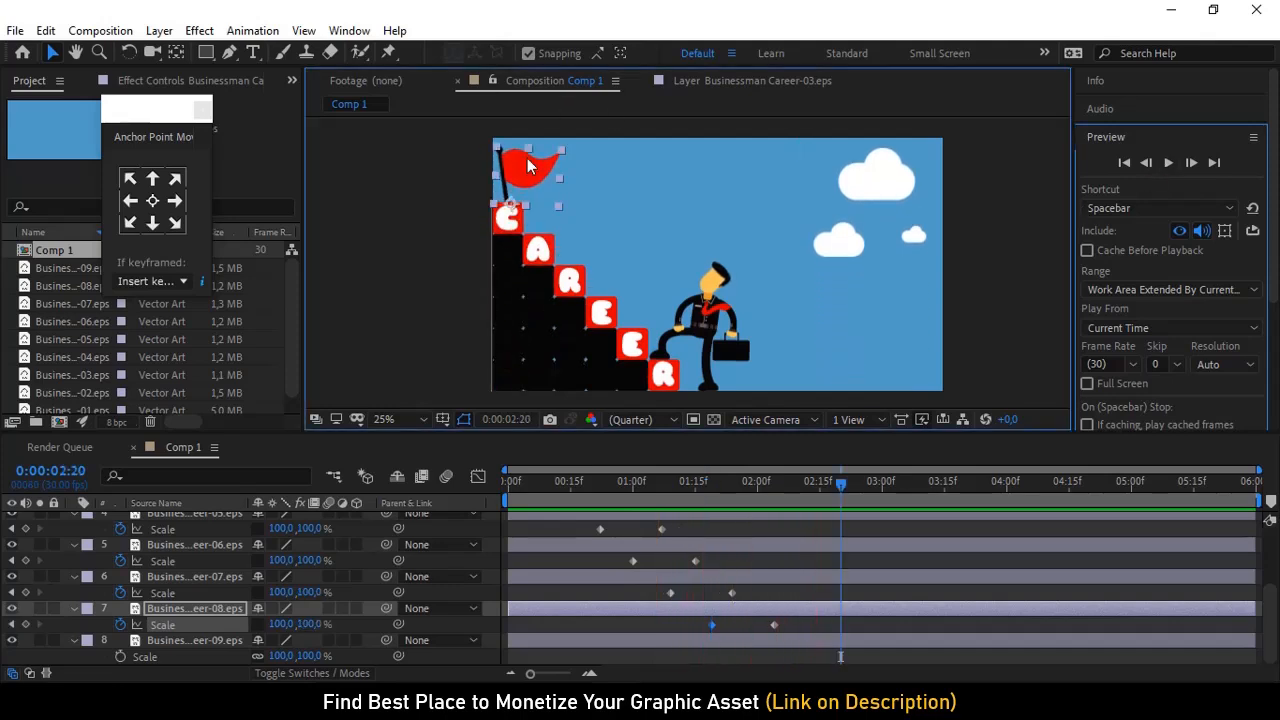
Set the horizontal Scale of the flag layer, Businessman Career-08, to 0% at its 0:00:01:19 keyframe
click(842, 485)
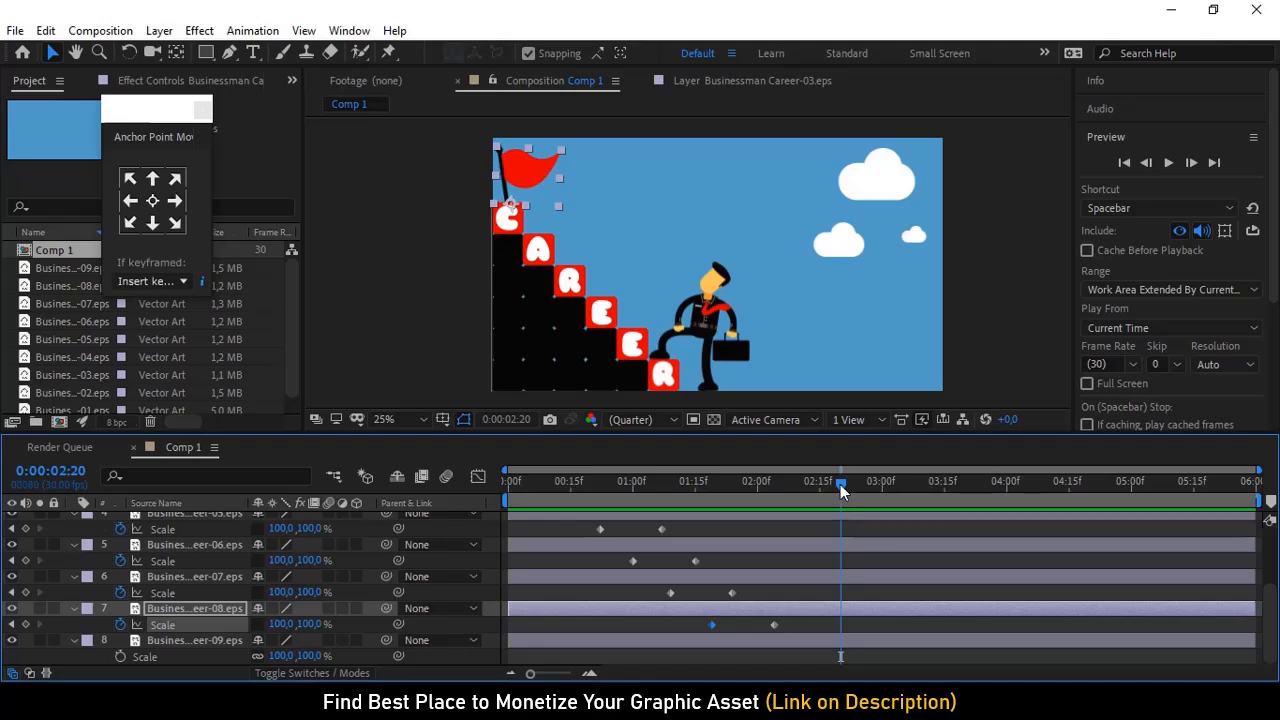
drag(806, 484, 711, 493)
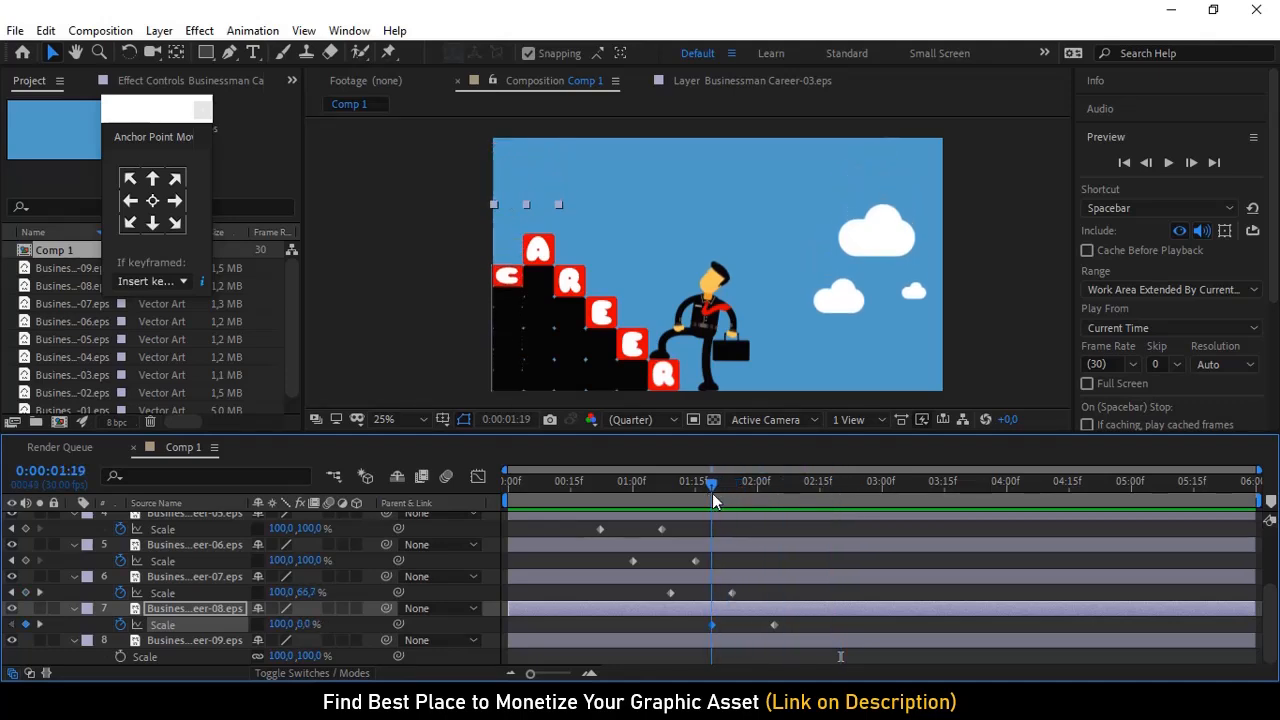
click(279, 625)
text(0)
key(Return)
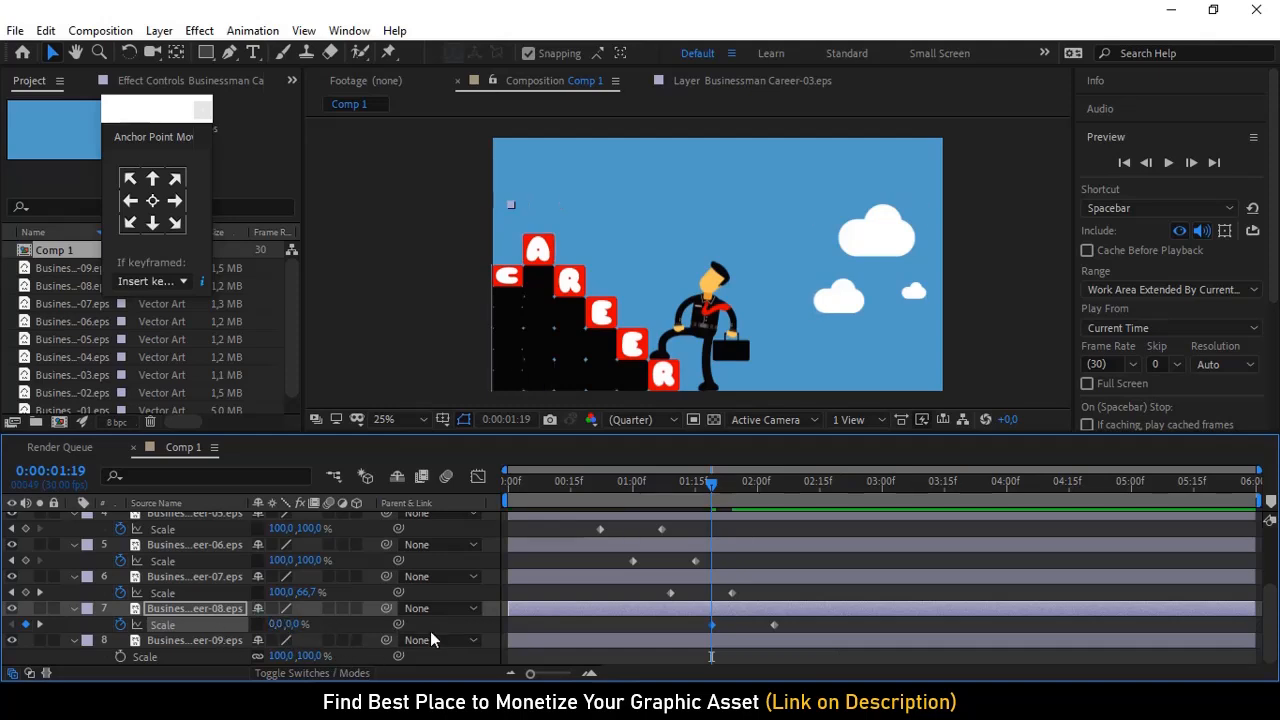
Add a Rotation keyframe of 90° to Businessman Career-08 at 0:00:01:15 and preview the animation
key(r)
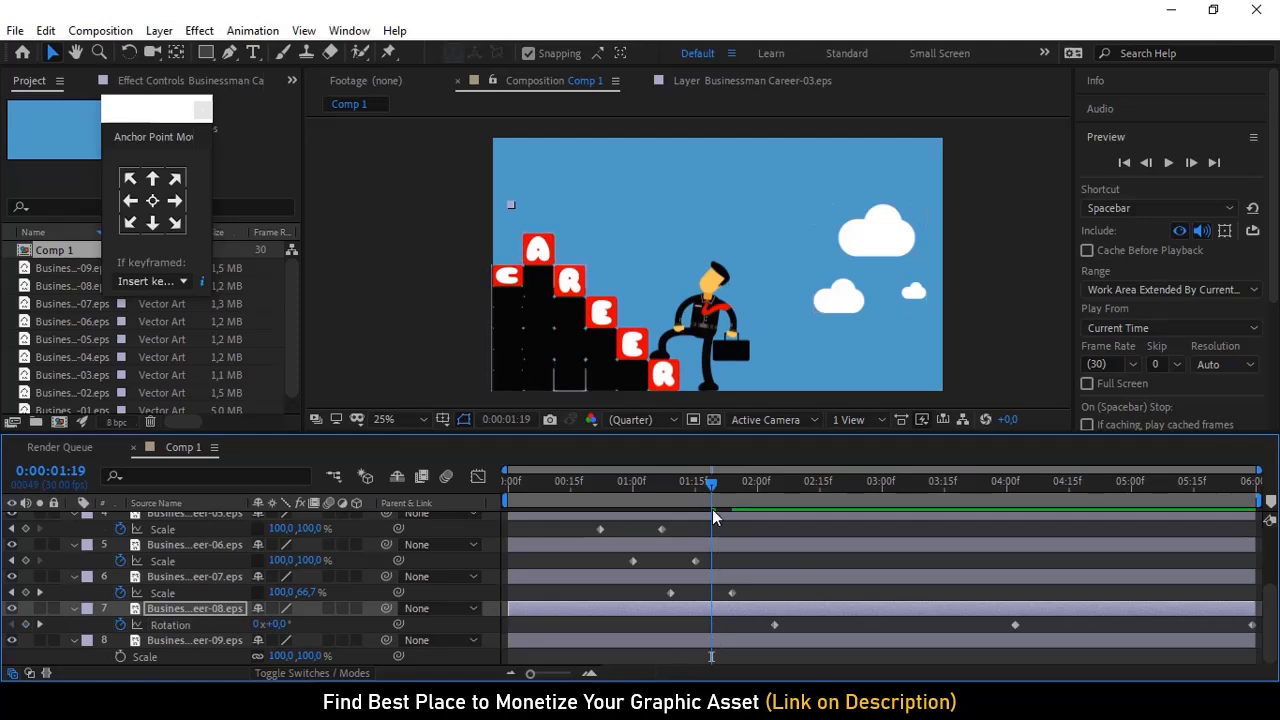
mouse_move(712, 490)
mouse_down()
mouse_move(776, 492)
mouse_move(691, 490)
mouse_up()
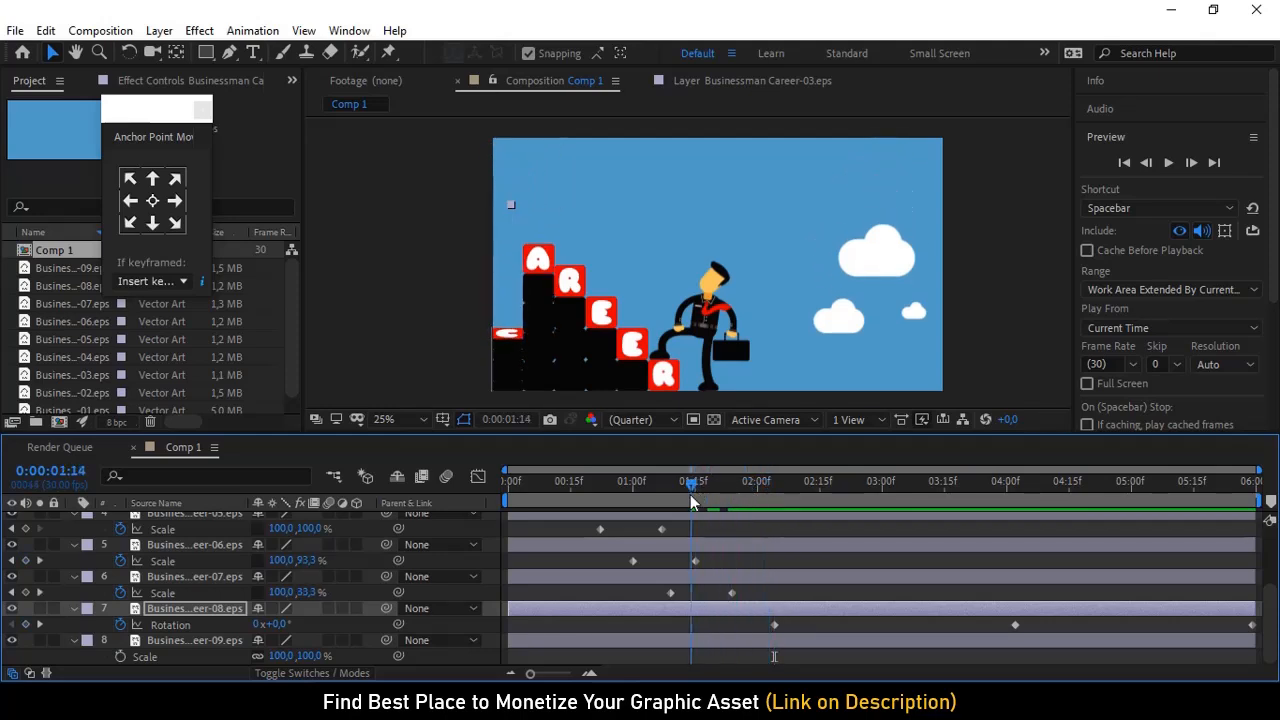
click(278, 624)
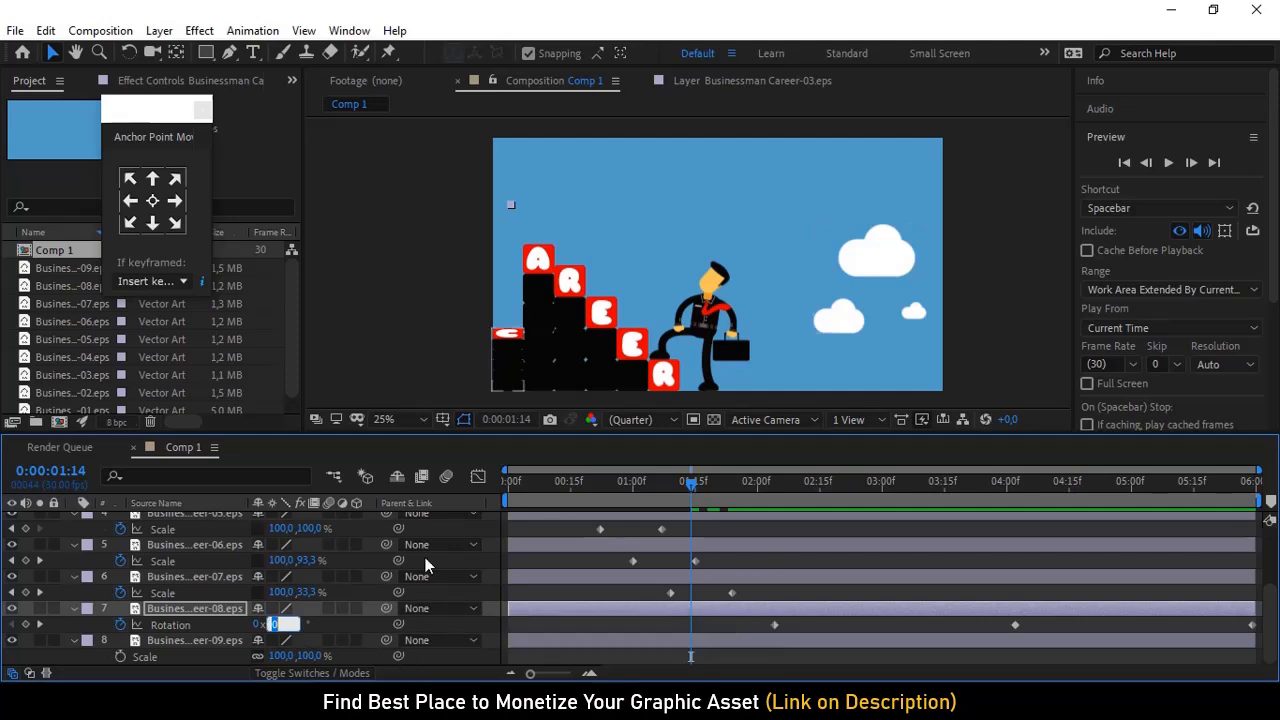
click(698, 492)
click(698, 492)
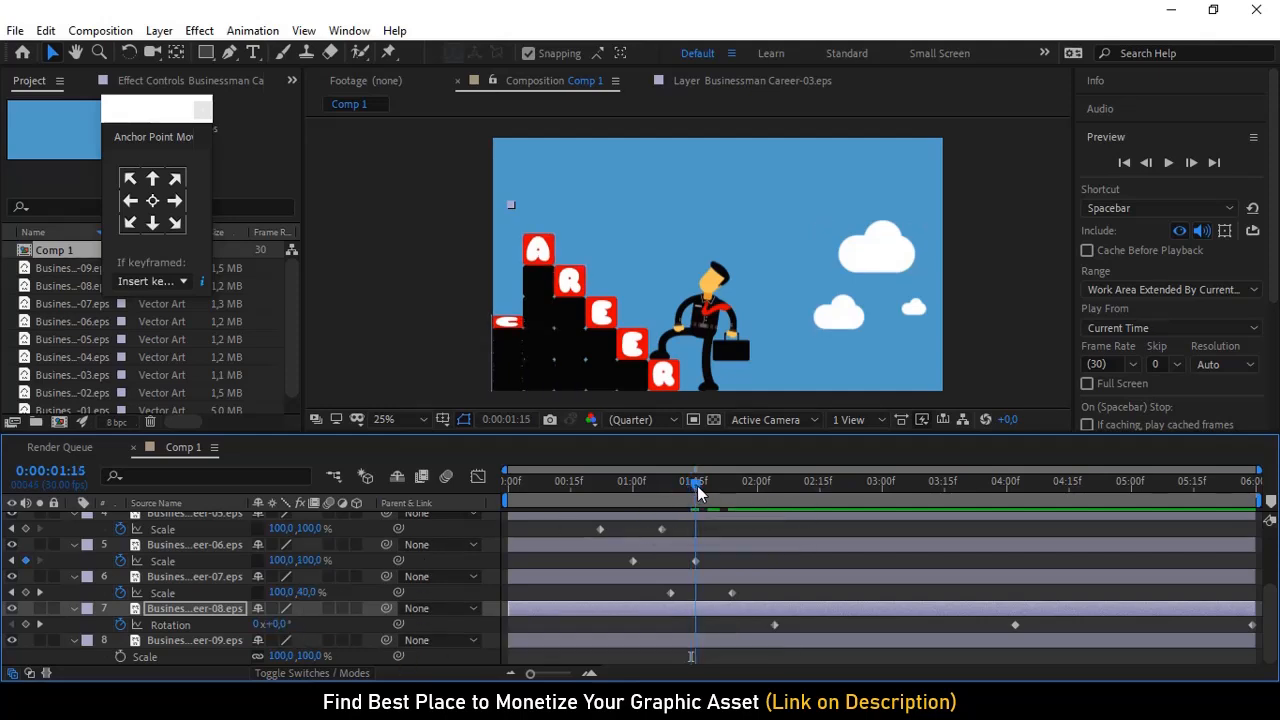
click(280, 621)
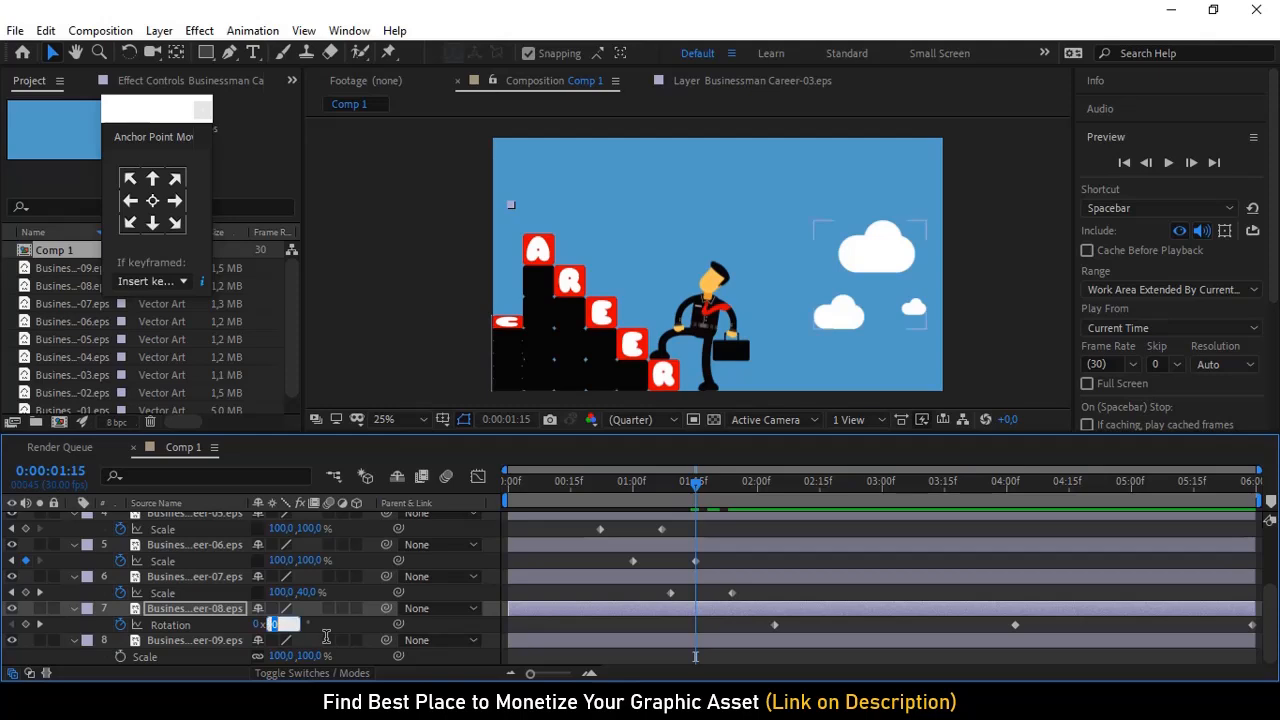
key(Return)
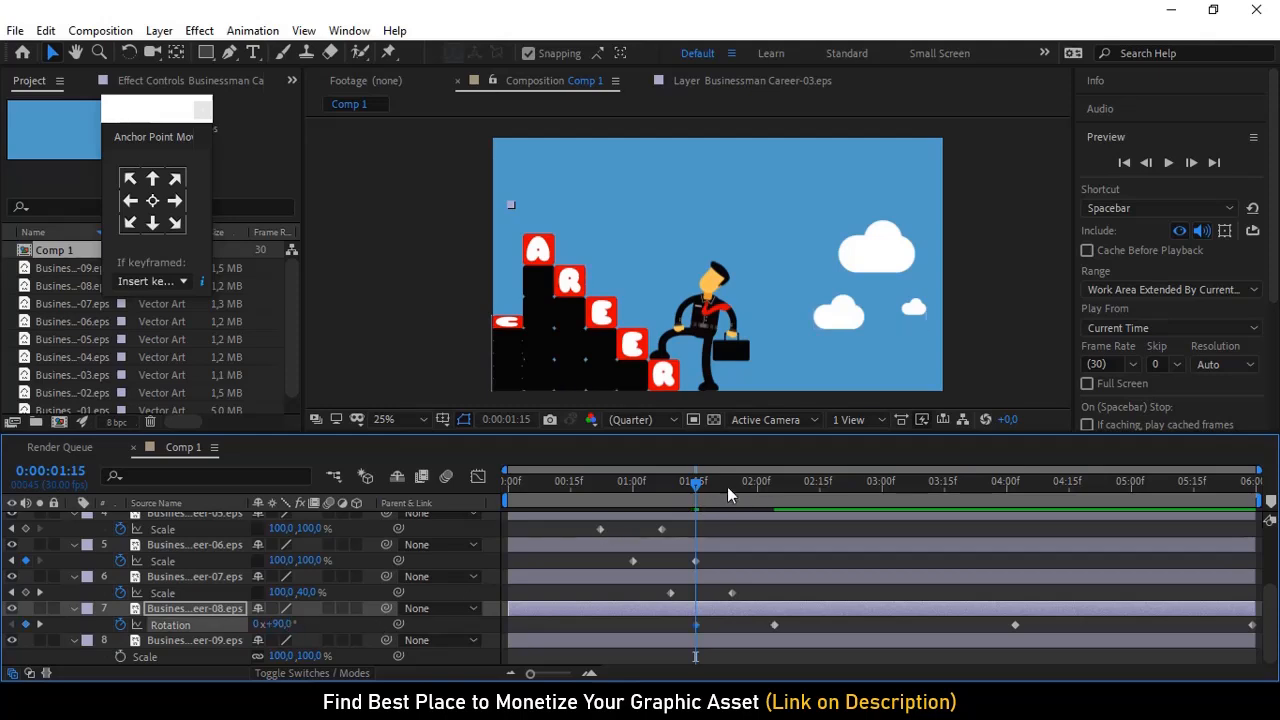
click(1168, 163)
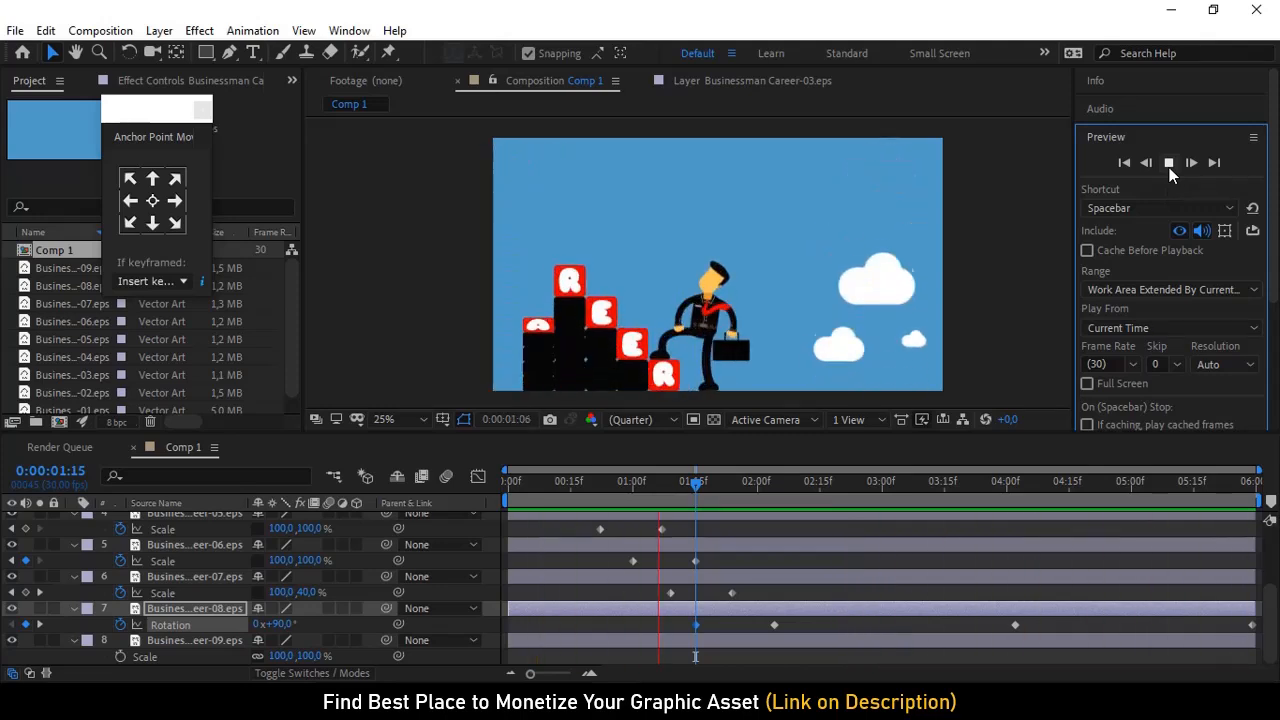
click(1169, 167)
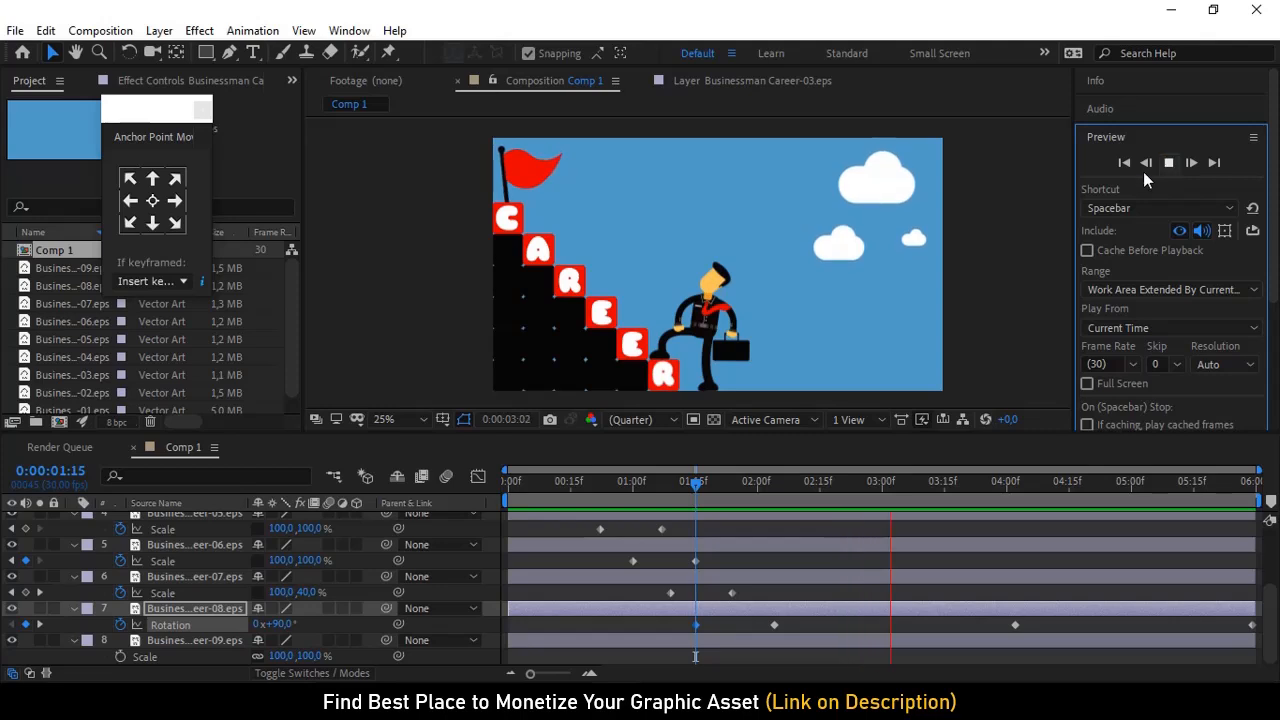
Apply the [EFFECT] Pantulan Skala animation preset to the businessman, staircase column and flag layers, leaving out the clouds layer
click(449, 152)
drag(446, 144, 758, 395)
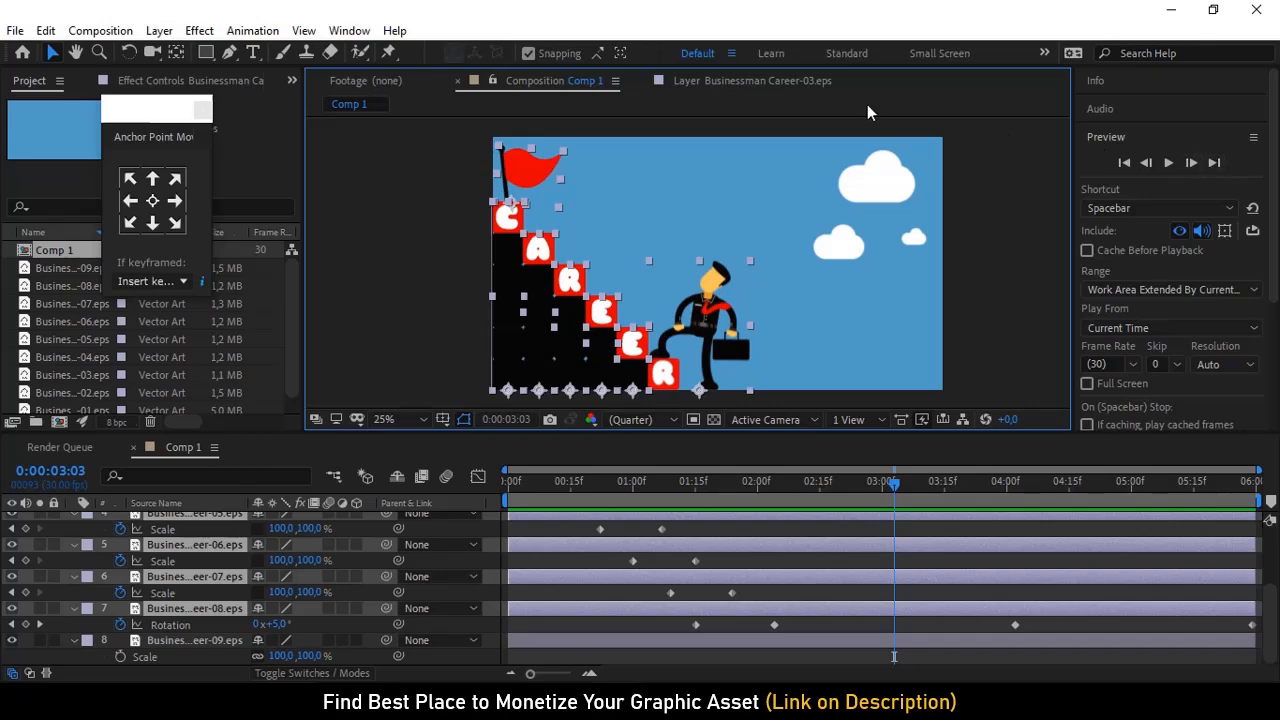
click(349, 30)
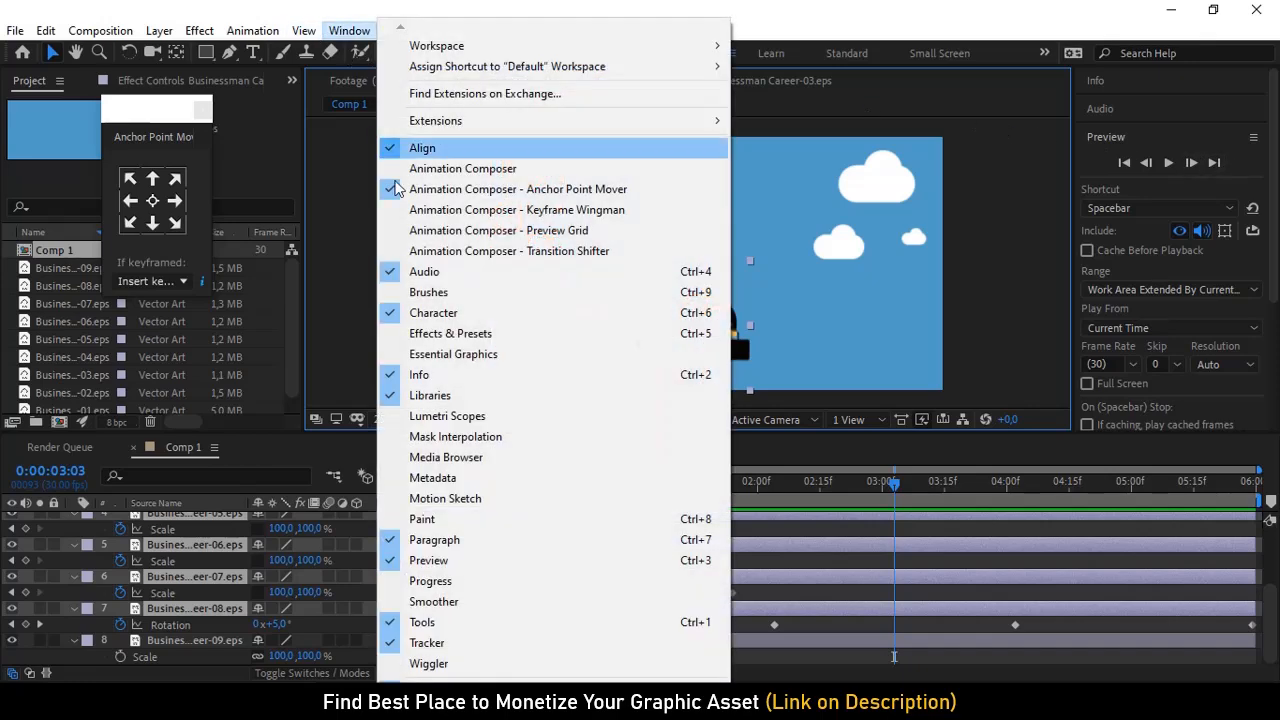
click(460, 336)
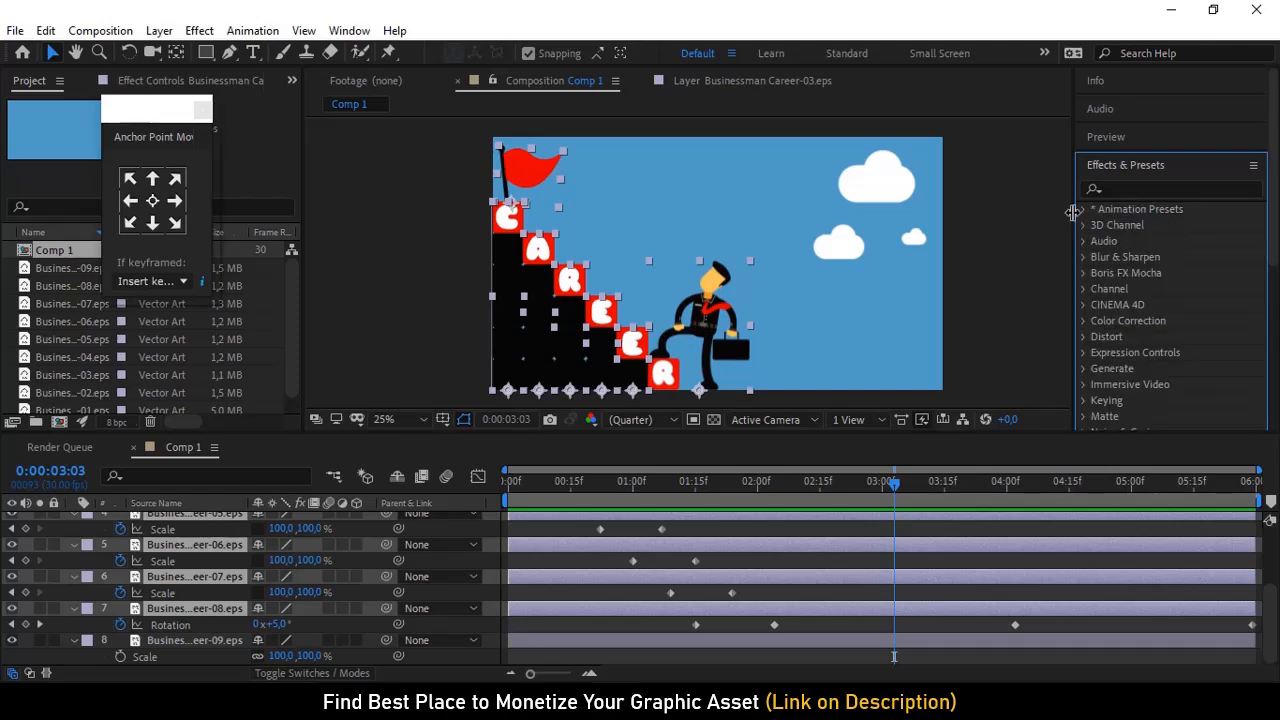
click(1084, 210)
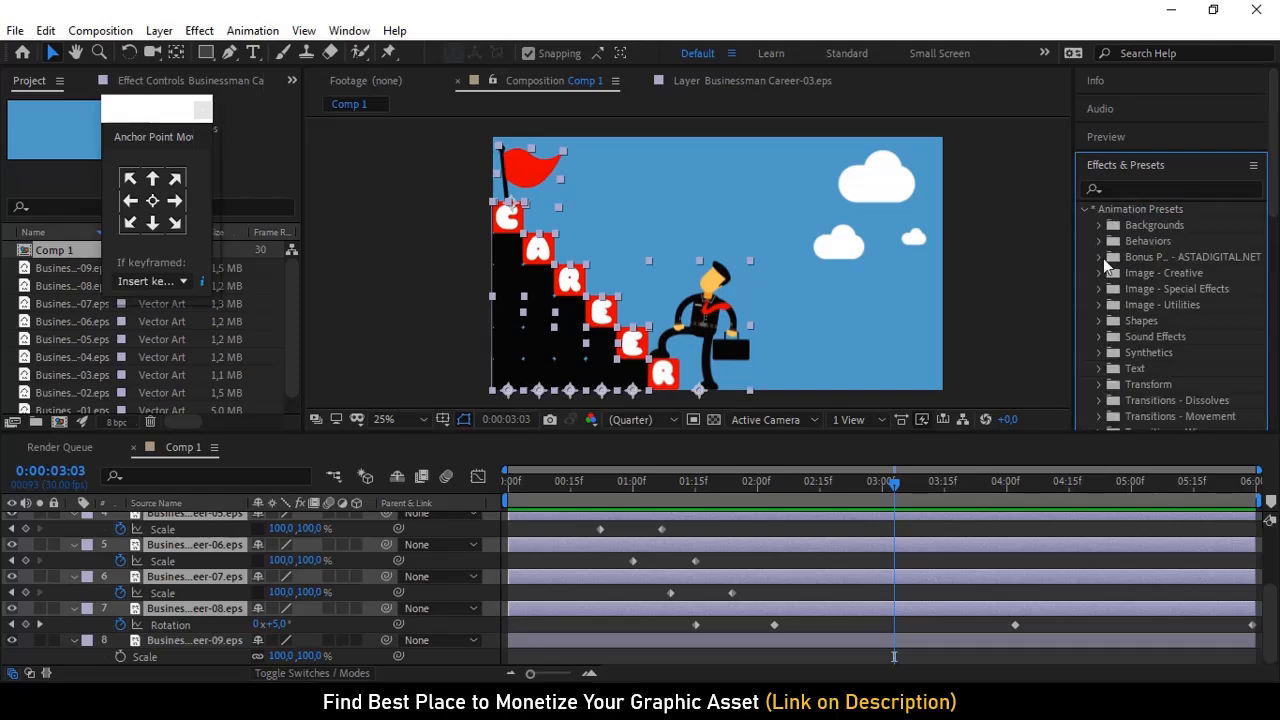
click(1099, 258)
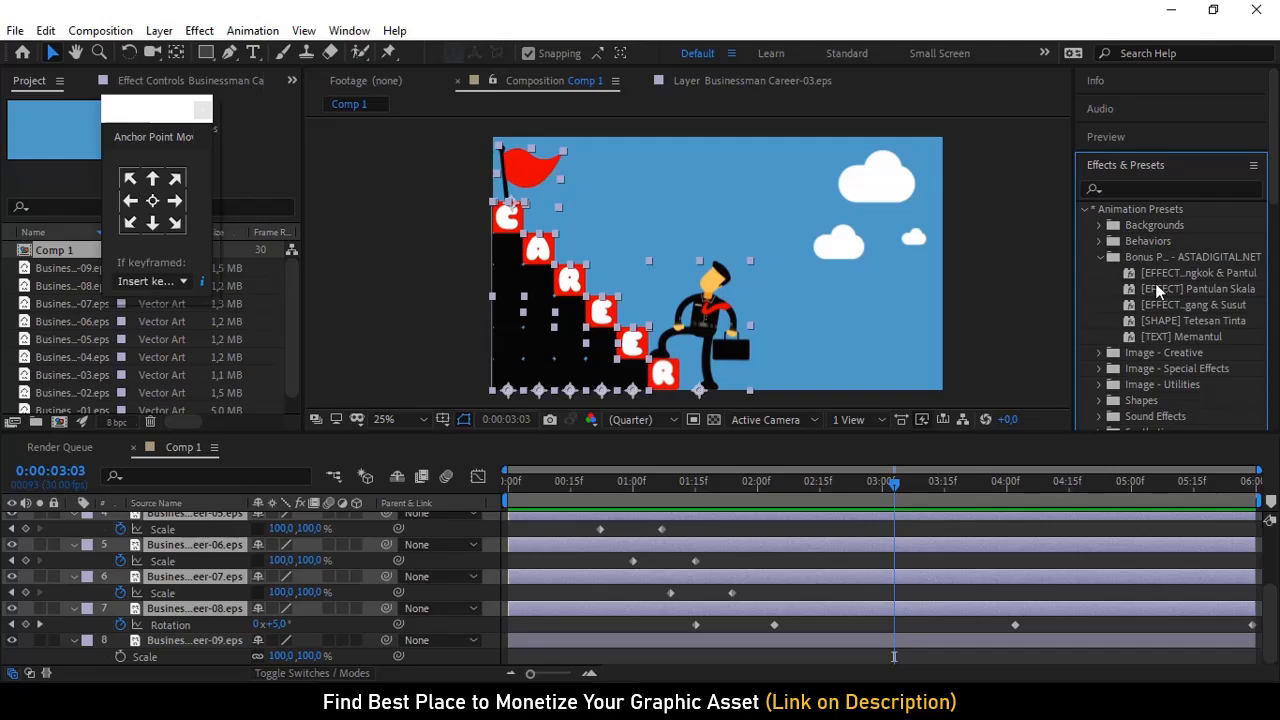
double_click(1222, 289)
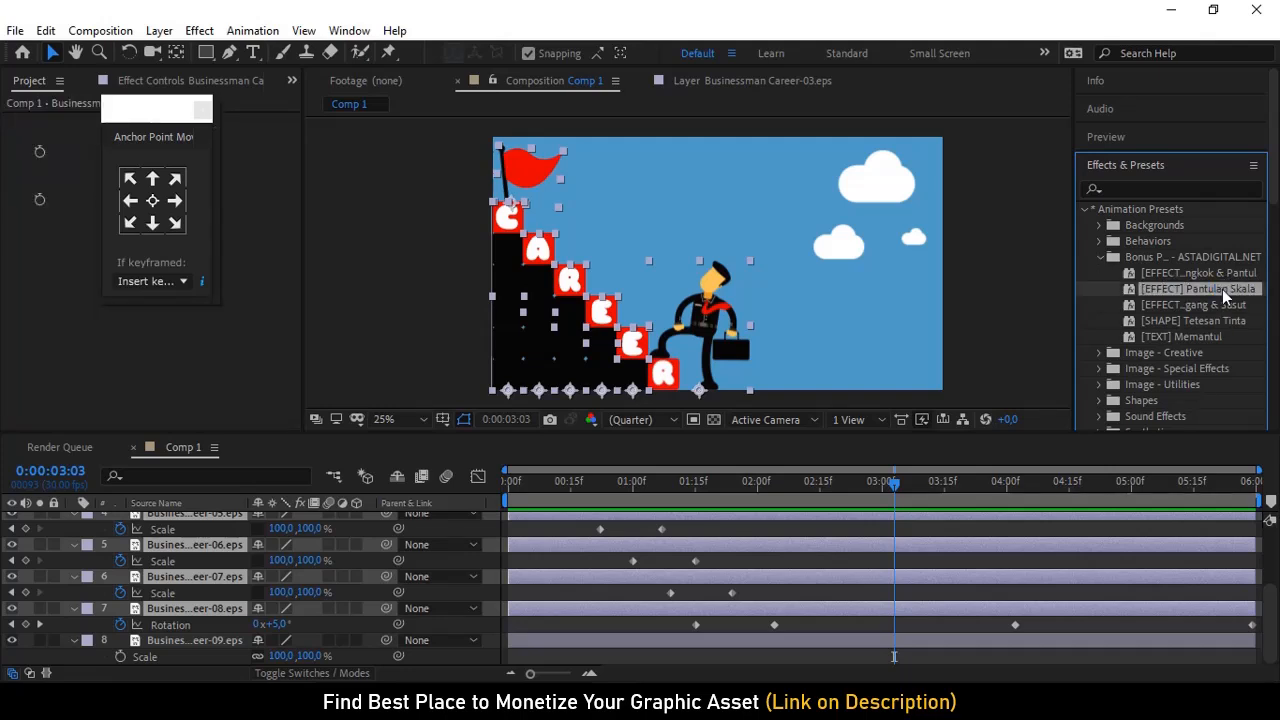
click(781, 433)
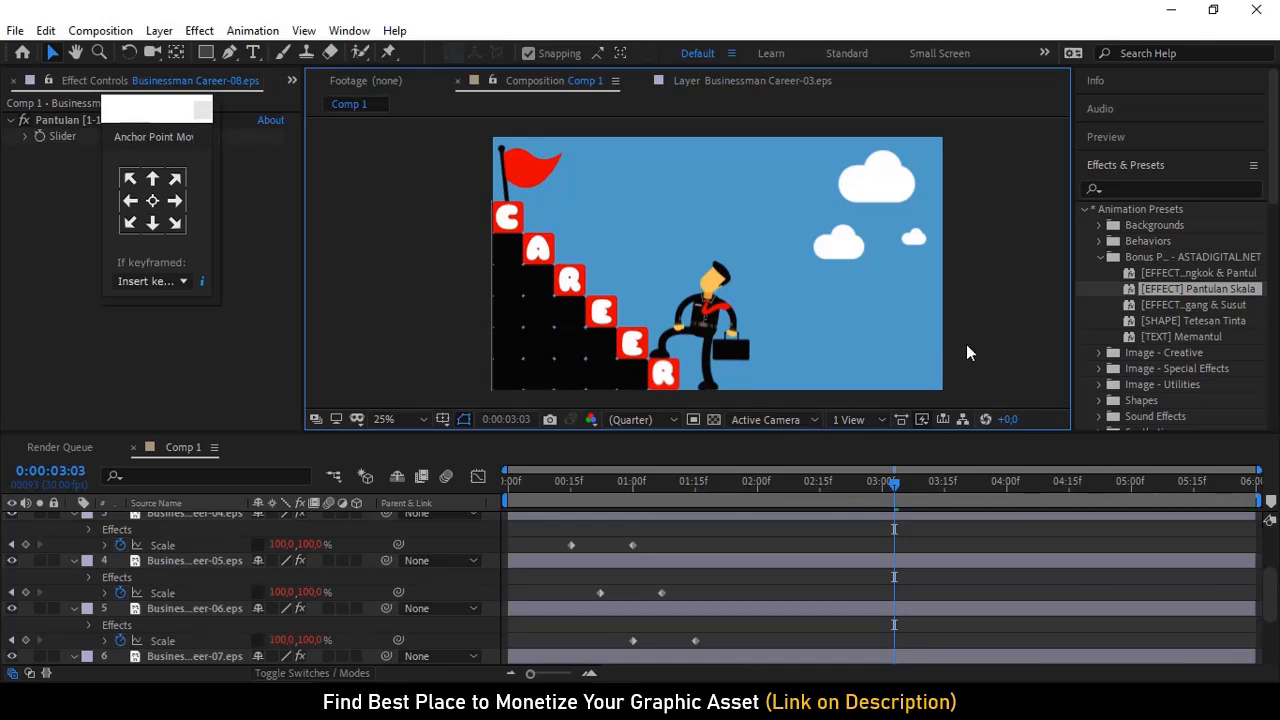
Collapse the properties of all layers in the timeline and enlarge the composition viewer's height
key(u)
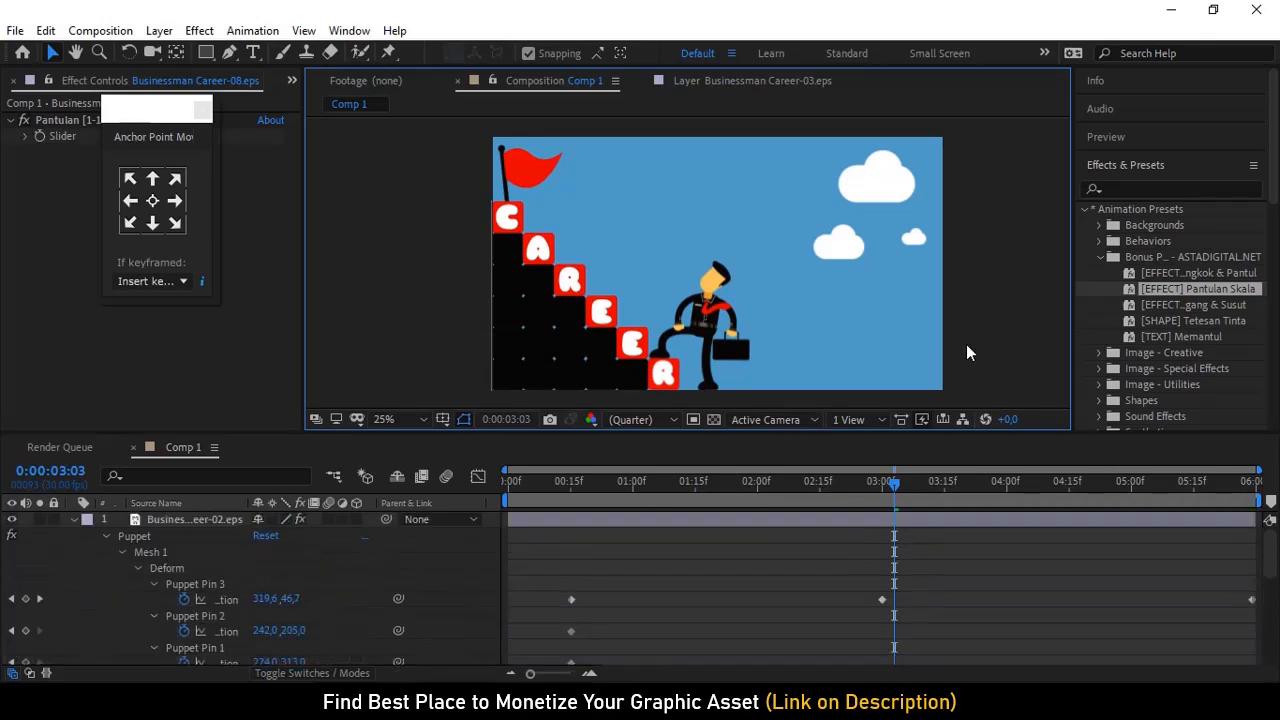
key(u)
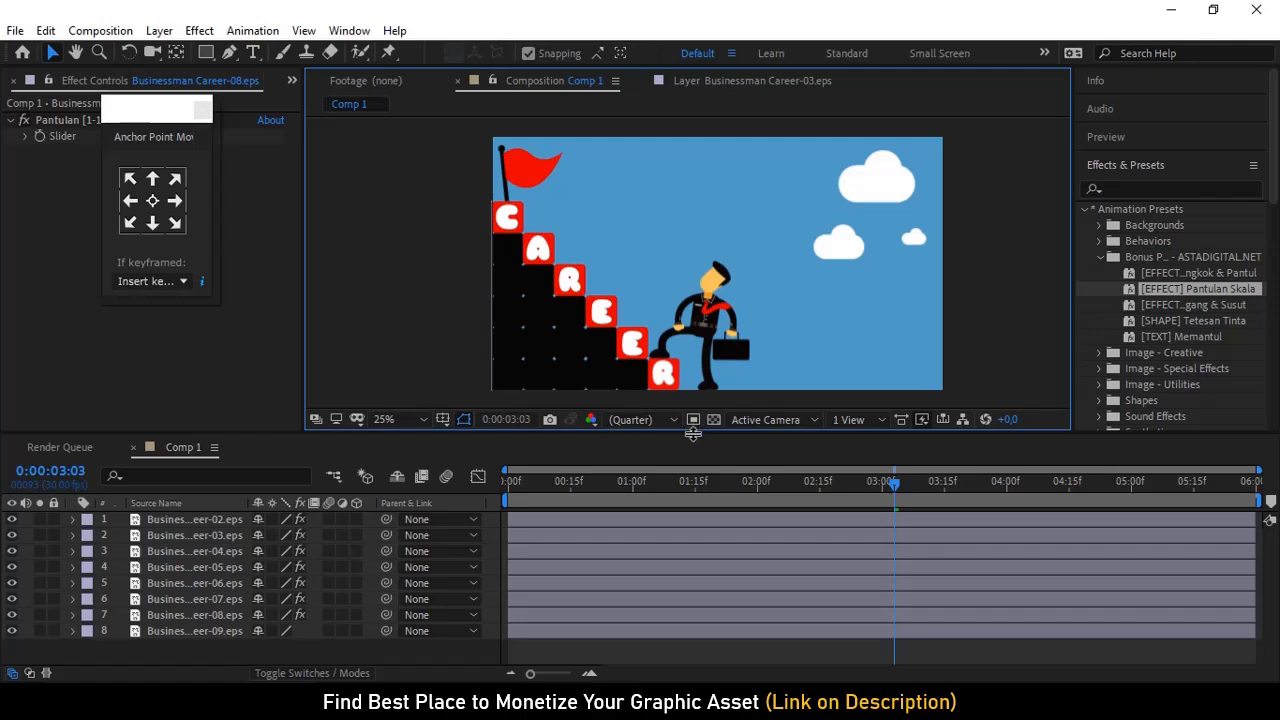
drag(693, 433, 686, 557)
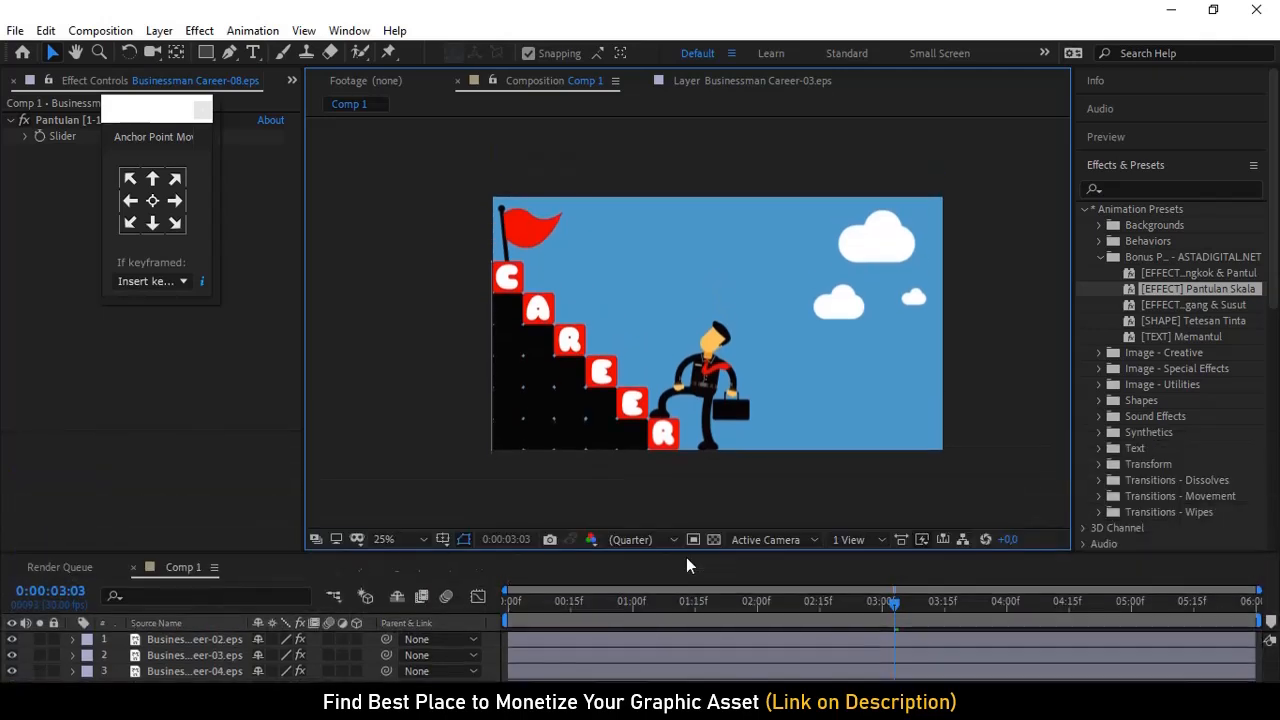
Preview the animation from 0:00:03:03 to check the motion of the whole staircase scene
scroll(796, 394, up, 2)
scroll(796, 394, down, 2)
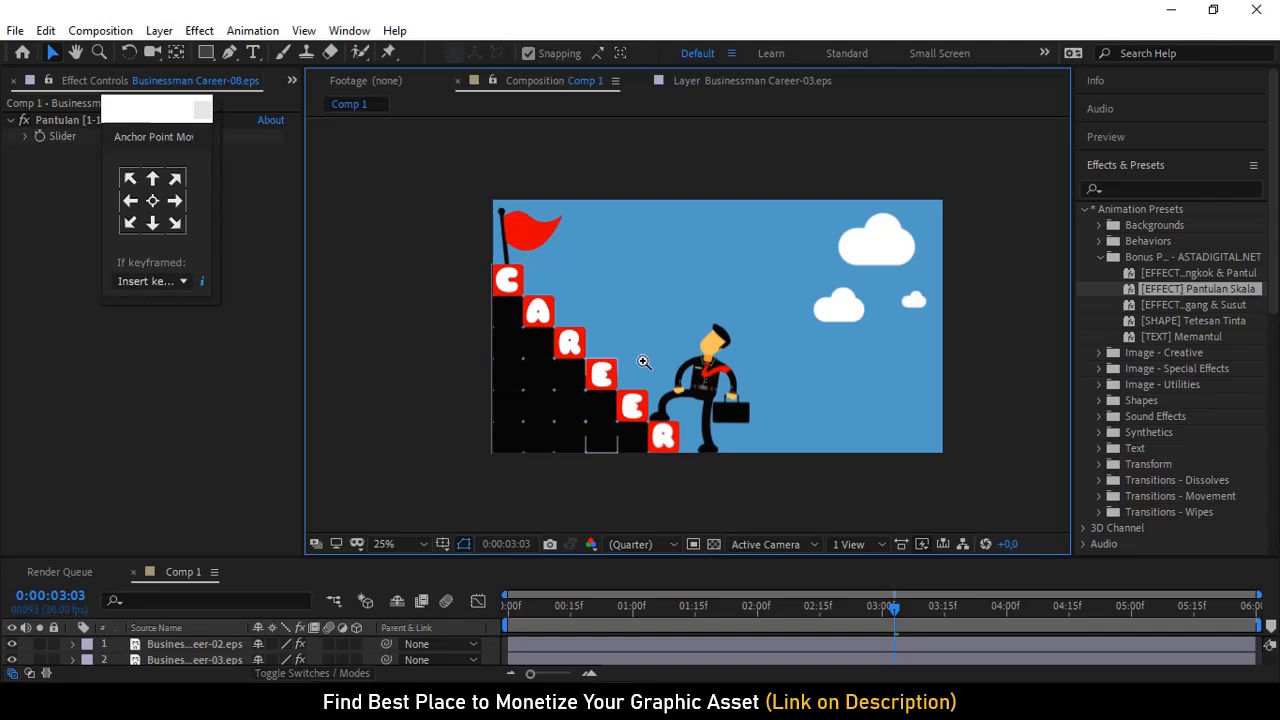
click(643, 362)
key(h)
drag(682, 361, 603, 373)
key(z)
alt+click(567, 403)
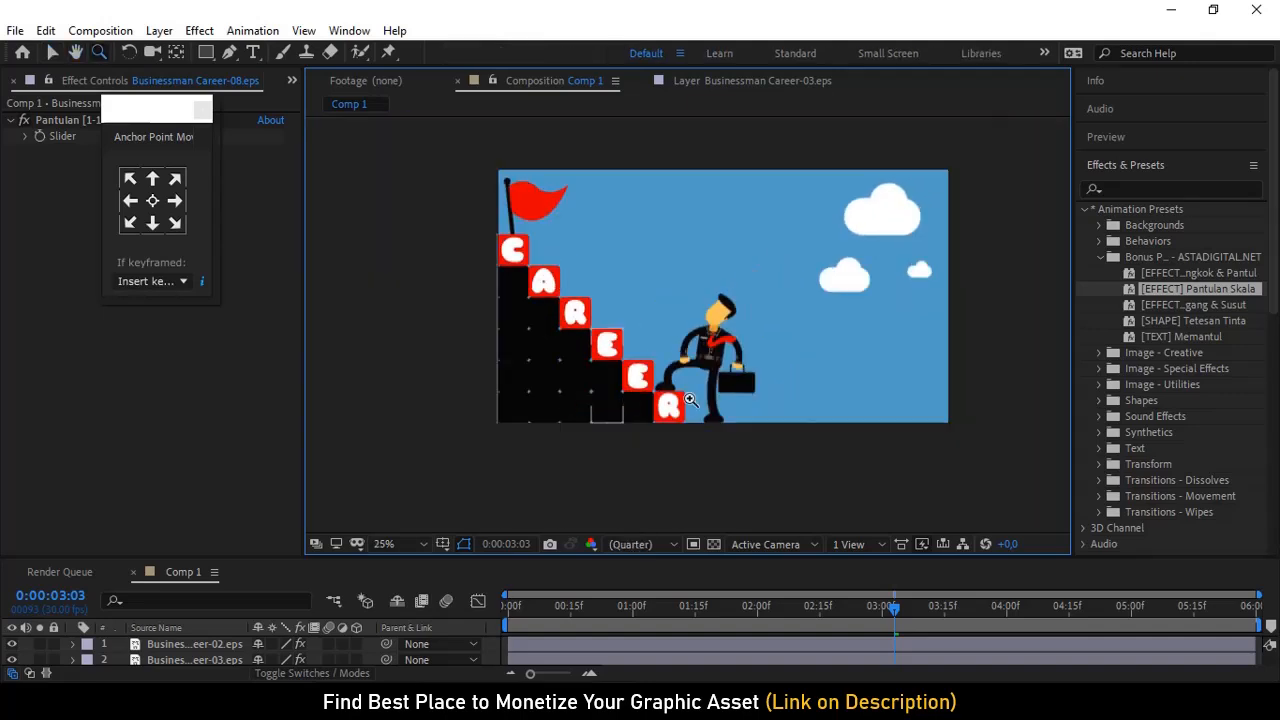
key(h)
drag(689, 397, 613, 414)
key(z)
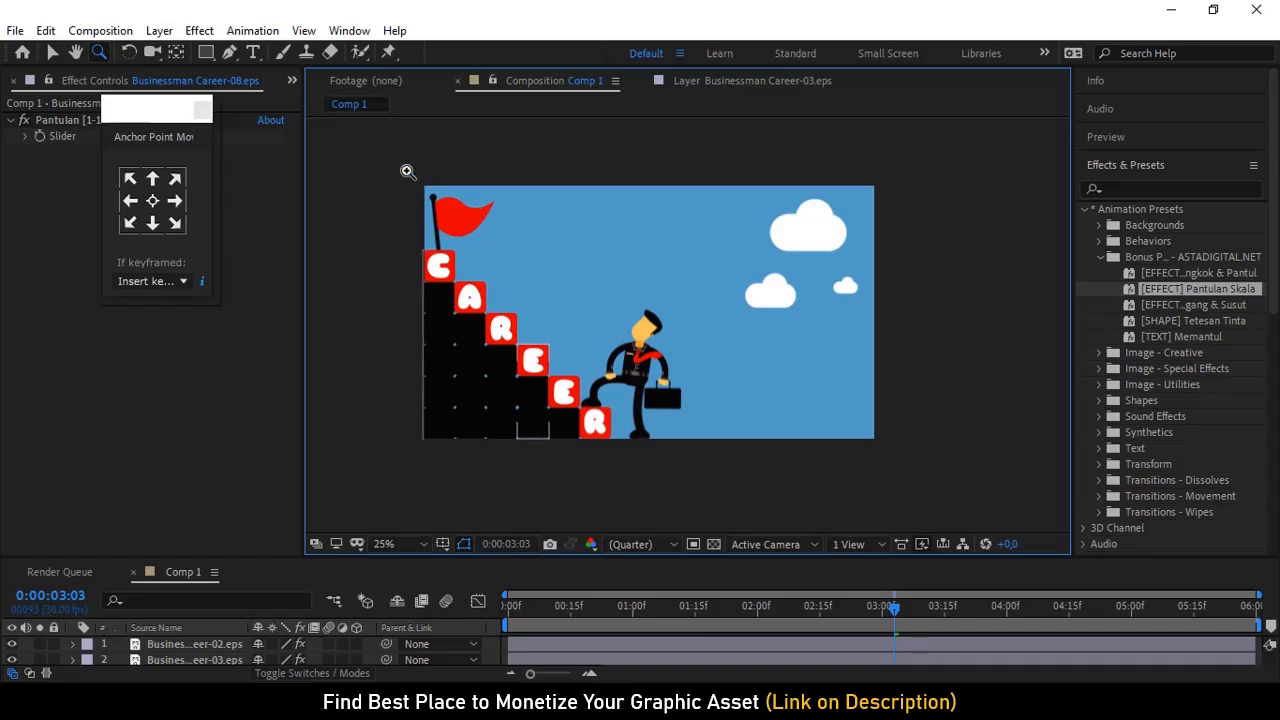
drag(409, 171, 918, 464)
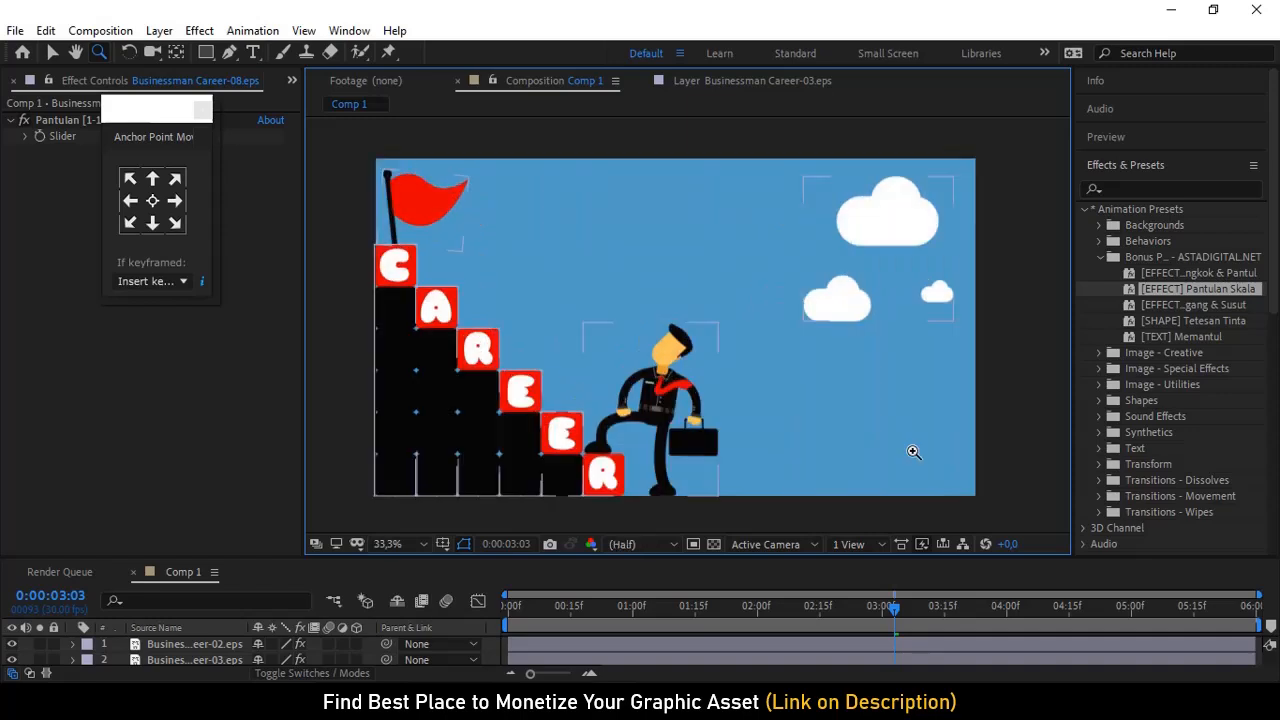
click(1099, 139)
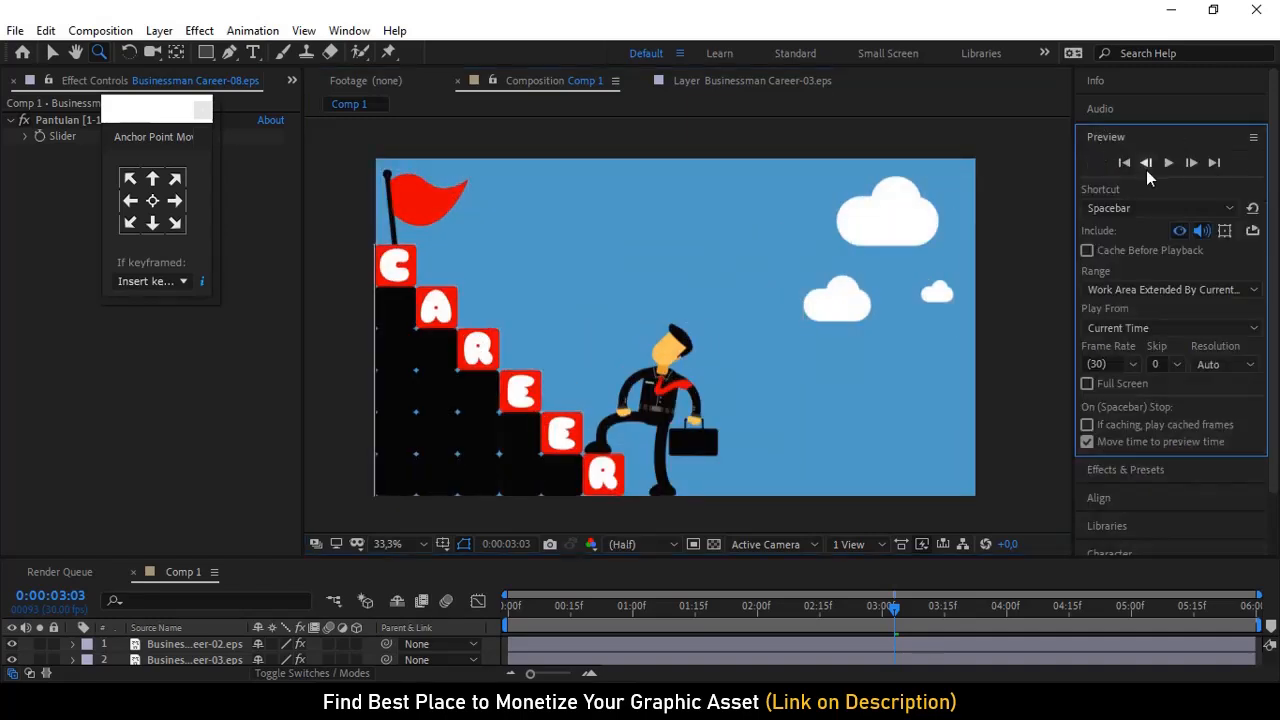
click(1169, 166)
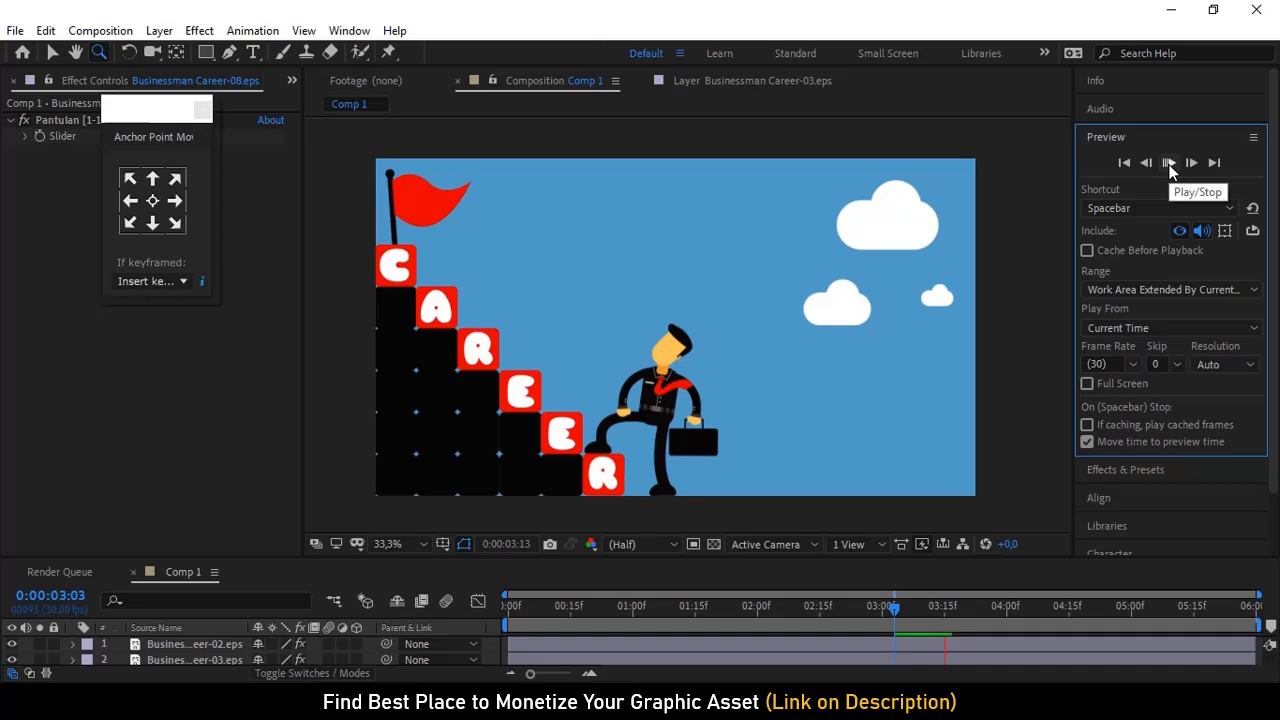